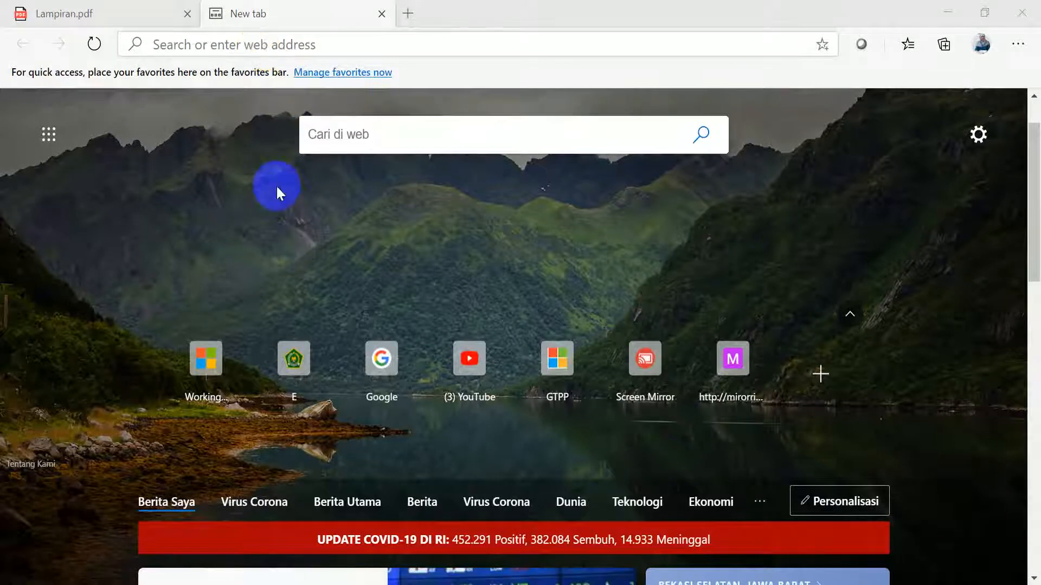
Step: Open the madrasah e-learning login page at man01bjm.sch.id
{"action": "left_click", "coordinate": [337, 132]}
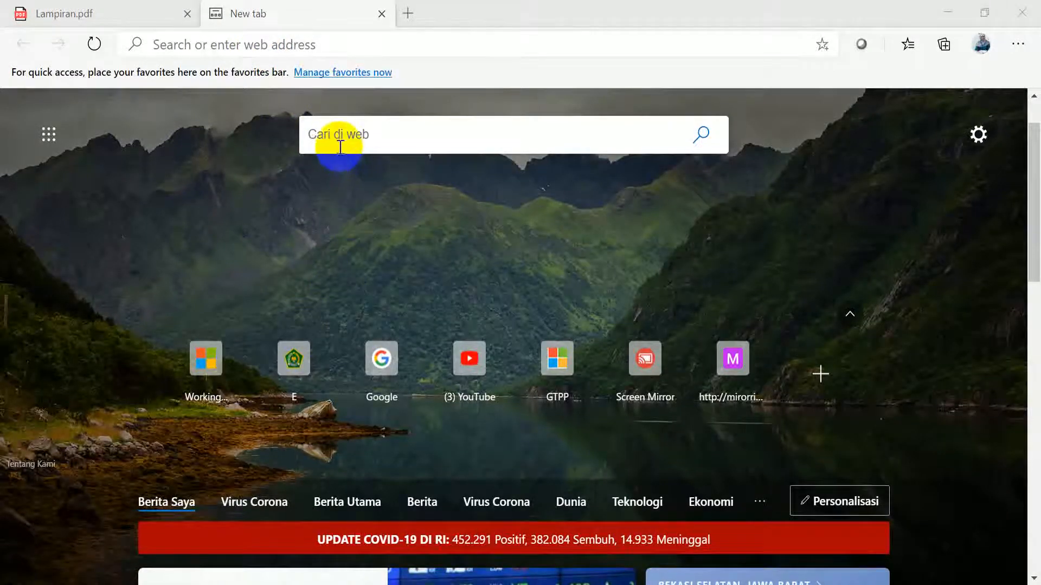
{"action": "left_click", "coordinate": [348, 134]}
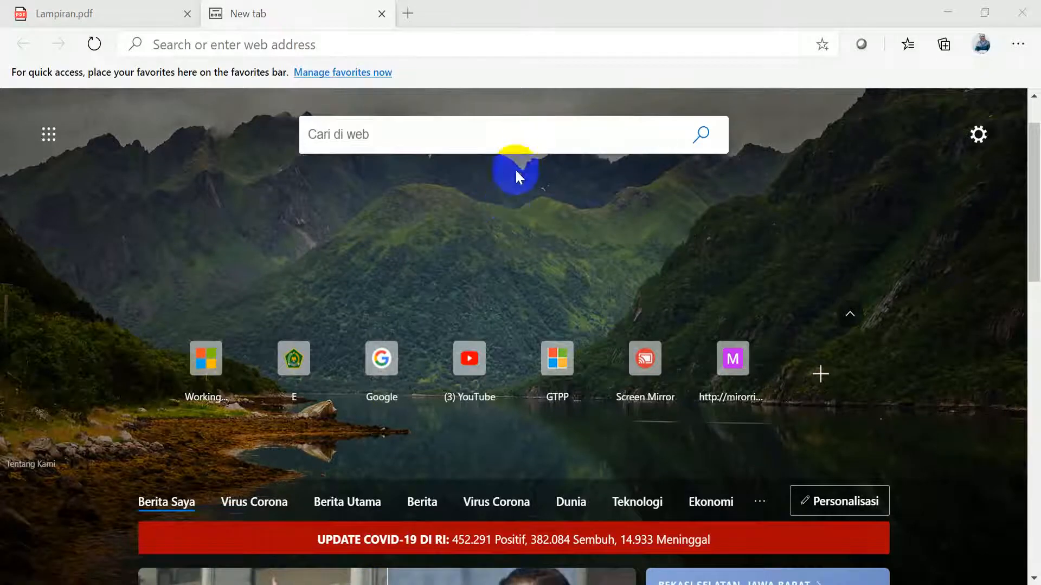
{"action": "left_click", "coordinate": [268, 48]}
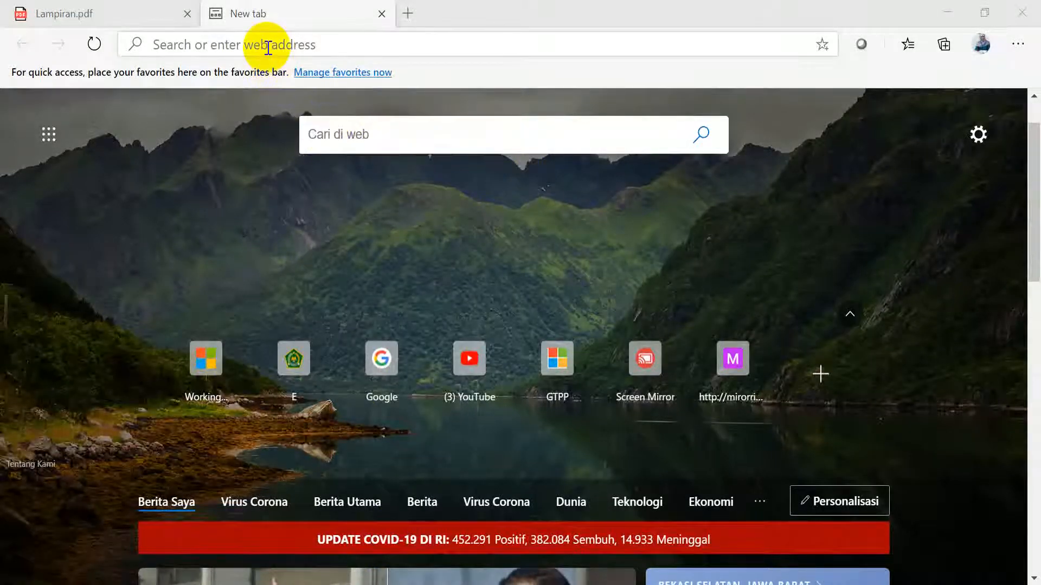
{"action": "left_click", "coordinate": [268, 48]}
{"action": "type", "text": "man0"}
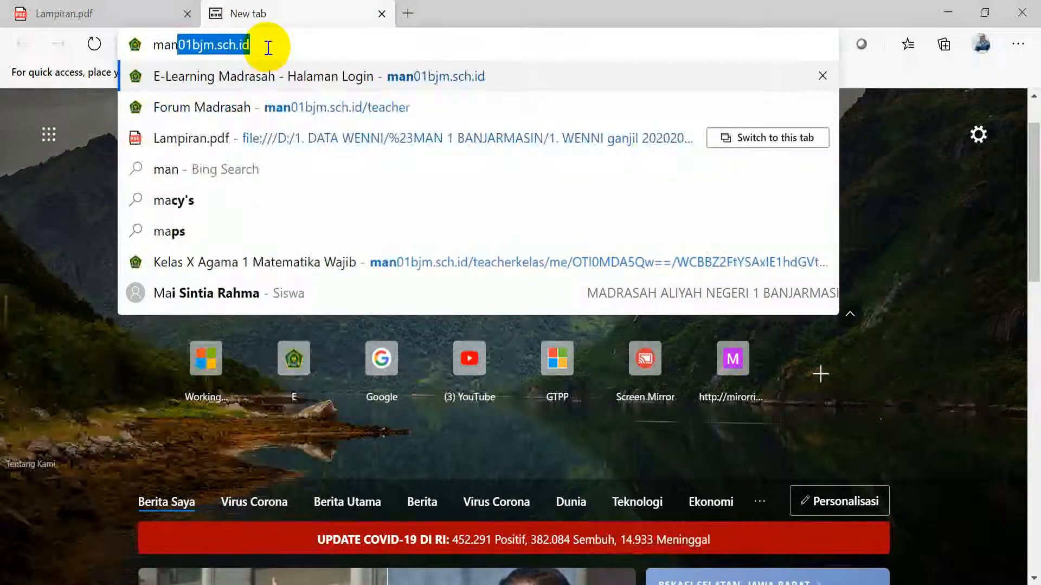
{"action": "type", "text": "1"}
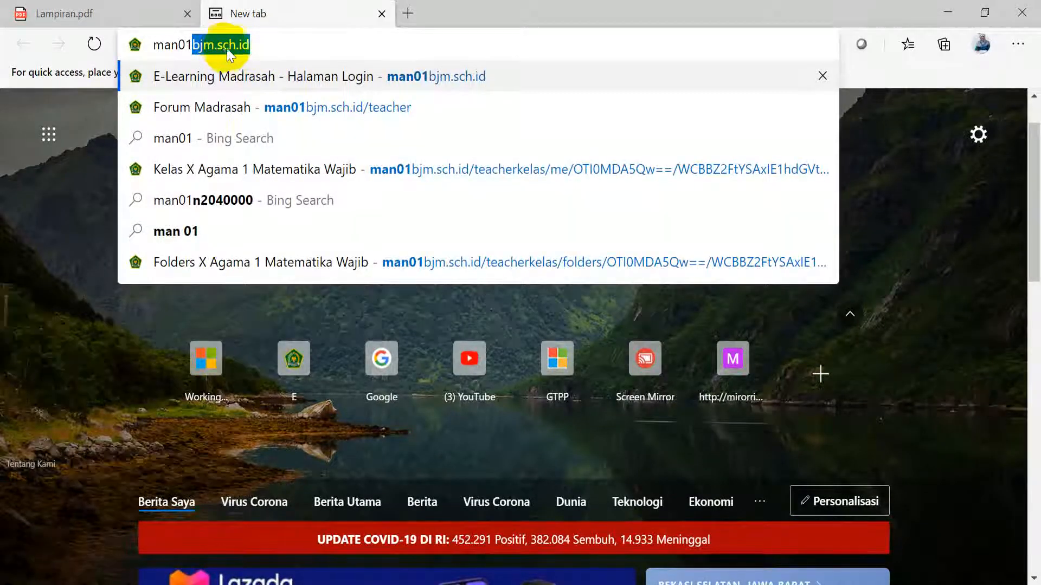
{"action": "left_click", "coordinate": [259, 42]}
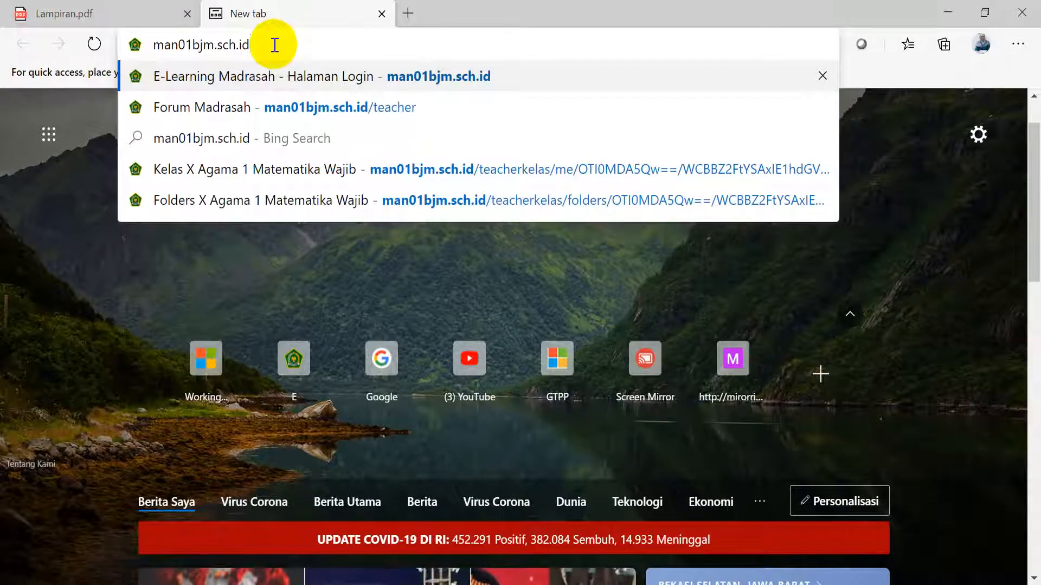
{"action": "key", "text": "Return"}
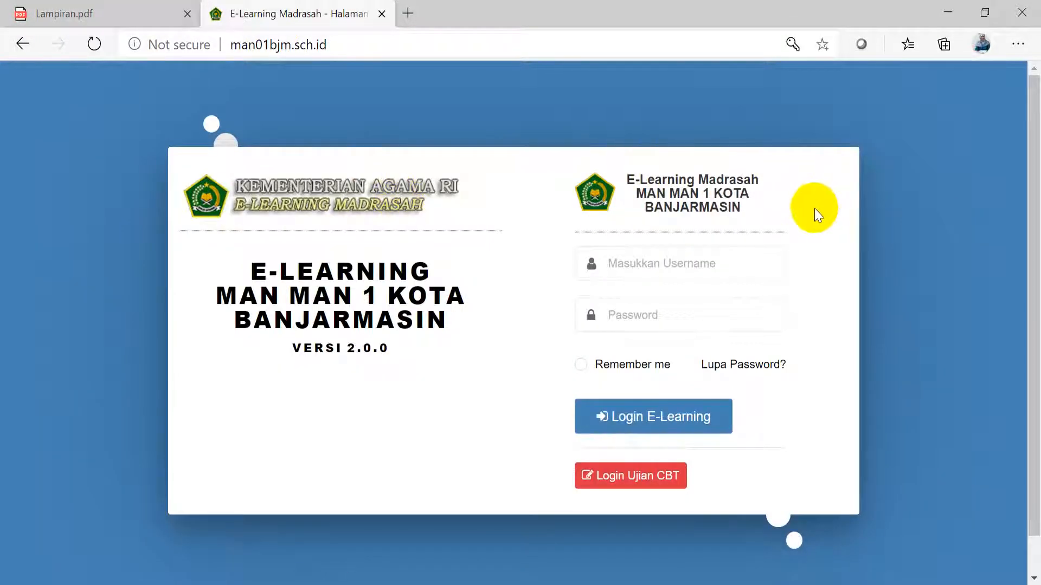
Step: Log in to E-Learning with the saved username and account password, with Remember me enabled
{"action": "left_click", "coordinate": [650, 266]}
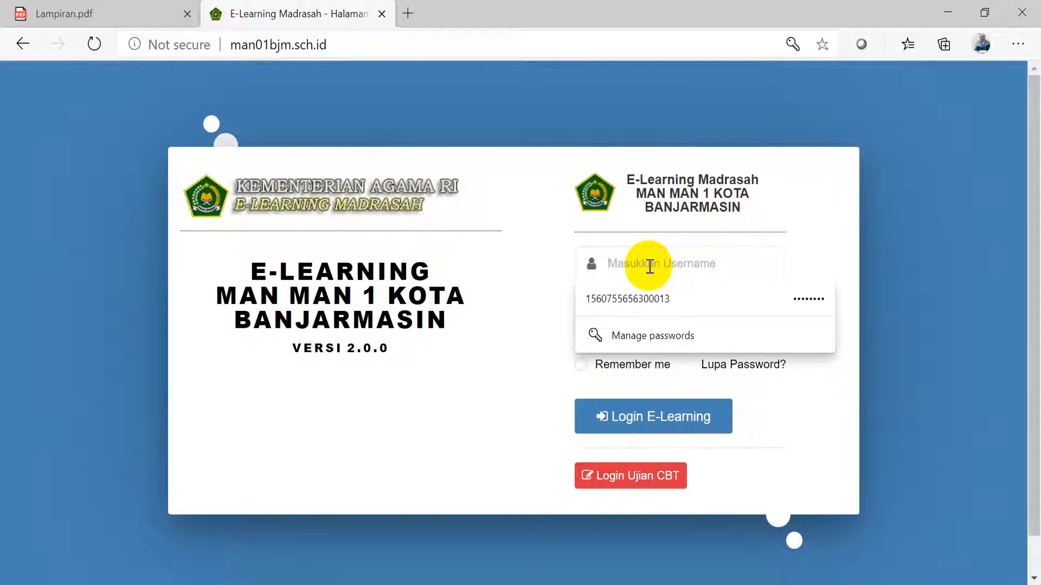
{"action": "left_click", "coordinate": [635, 292]}
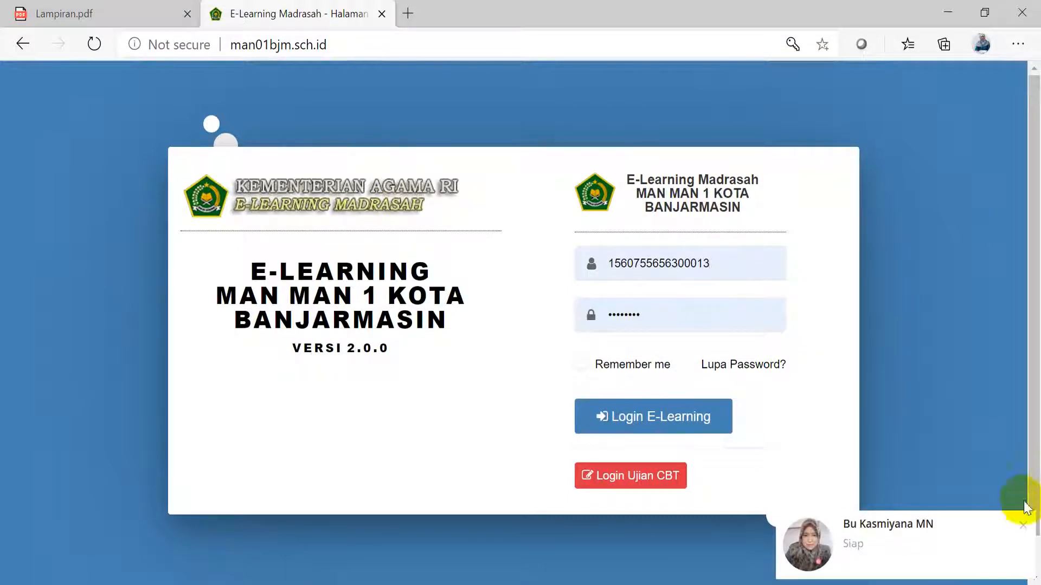
{"action": "left_click", "coordinate": [1023, 526]}
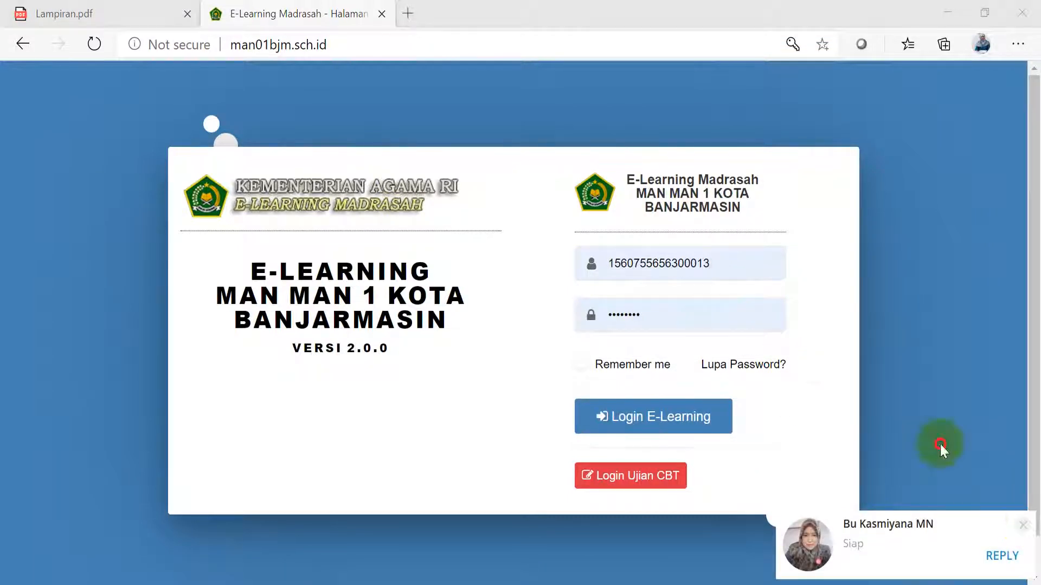
{"action": "left_click", "coordinate": [1020, 530]}
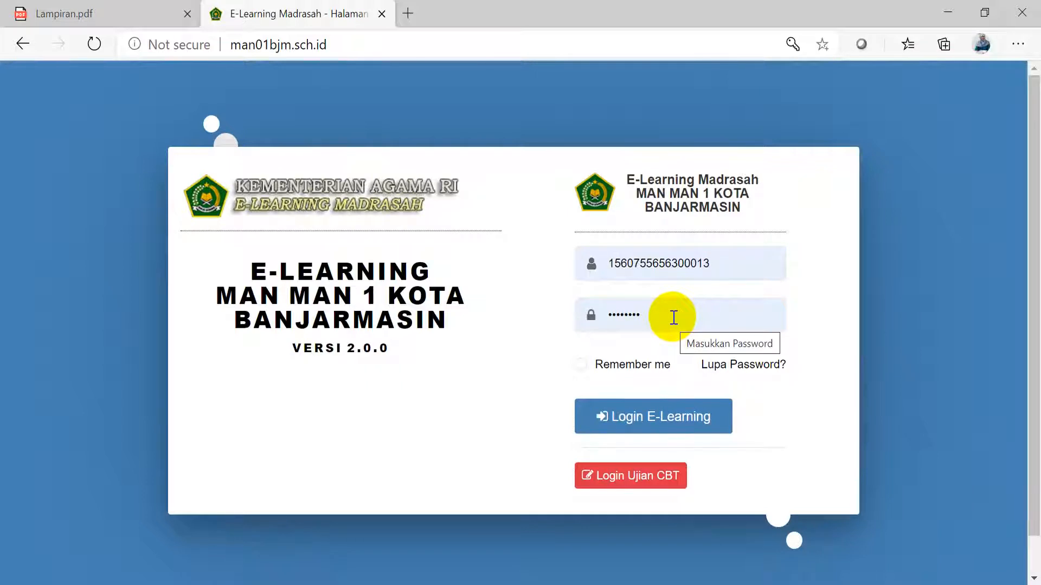
{"action": "left_click", "coordinate": [581, 363]}
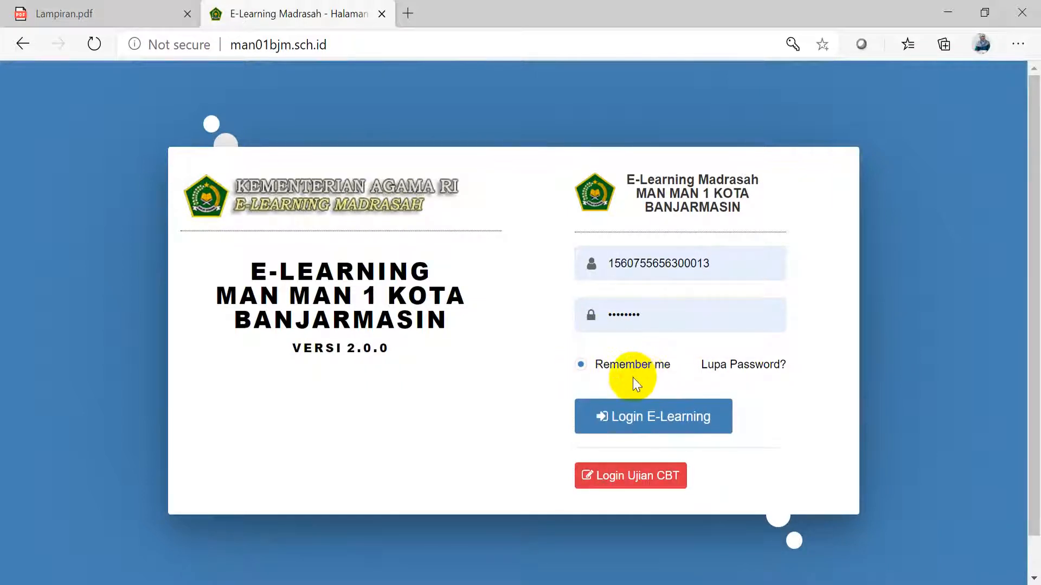
{"action": "left_click", "coordinate": [660, 426]}
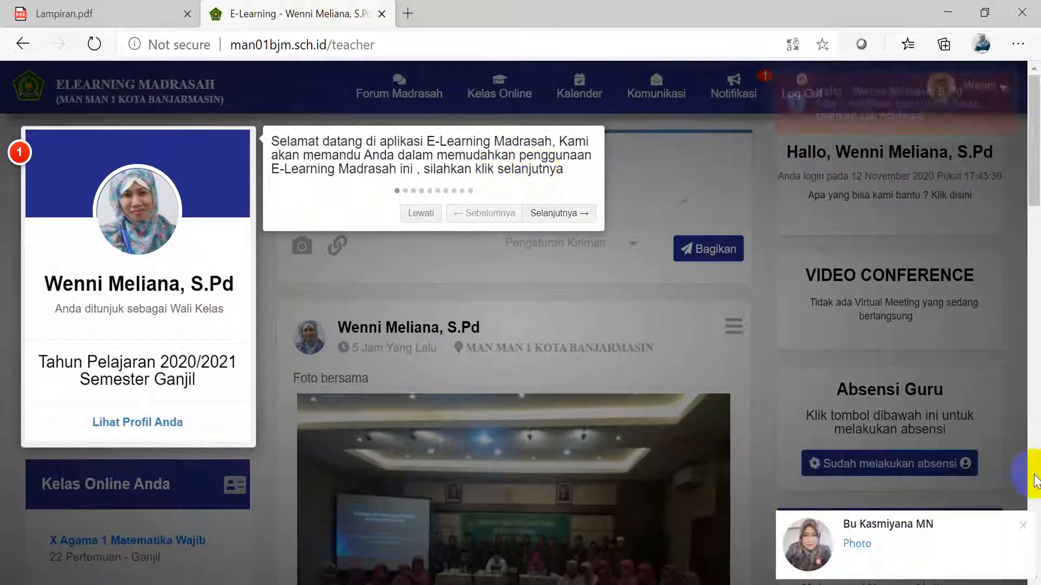
Step: Follow the guided tour's explanations of the Forum Madrasah, Kelas Online, Kalender and Komunikasi features, dismissing chat notifications
{"action": "left_click", "coordinate": [1023, 525]}
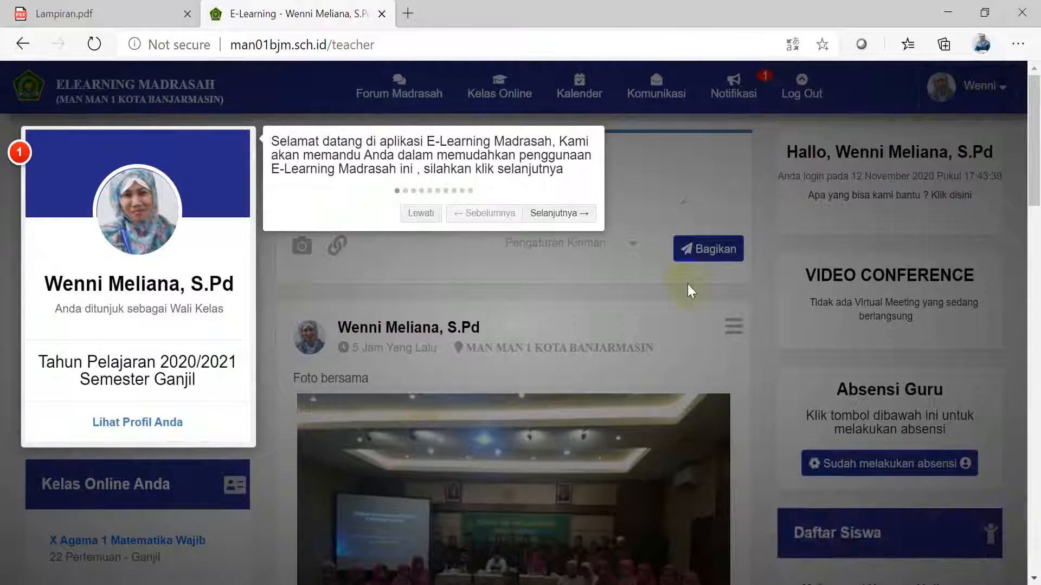
{"action": "left_click", "coordinate": [554, 214]}
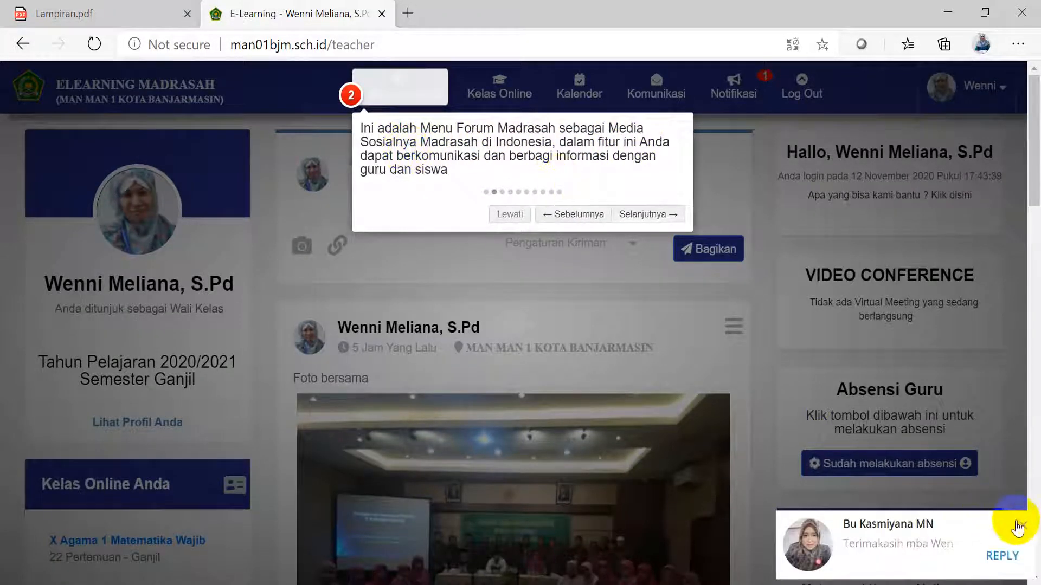
{"action": "left_click", "coordinate": [1022, 526]}
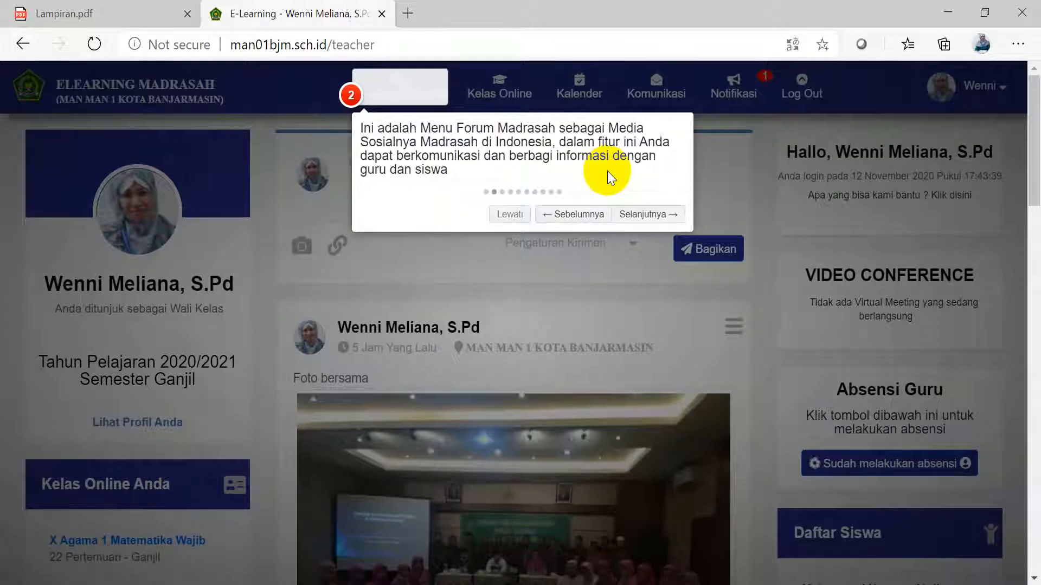
{"action": "left_click", "coordinate": [637, 215]}
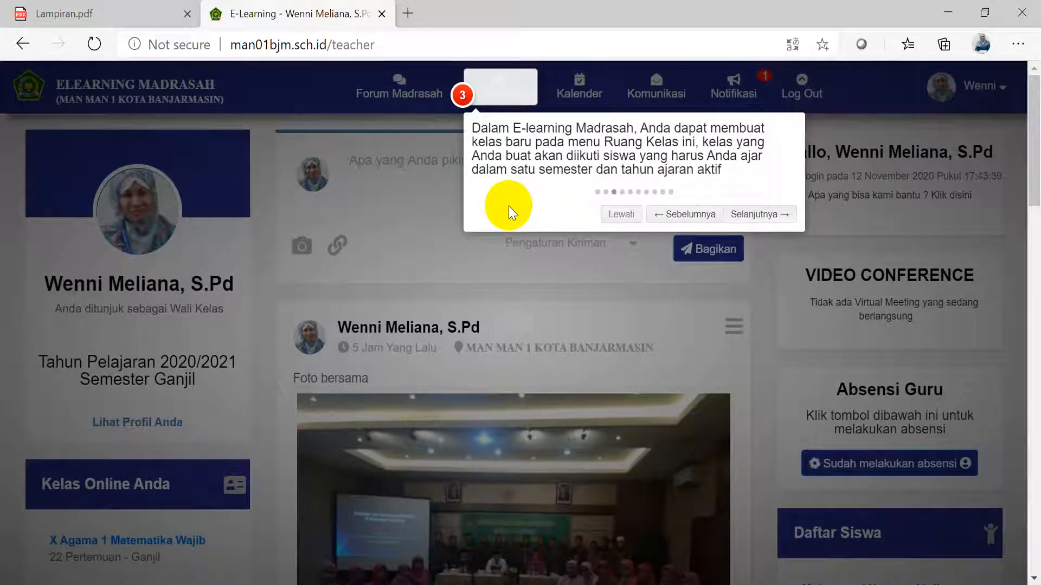
{"action": "left_click", "coordinate": [780, 215]}
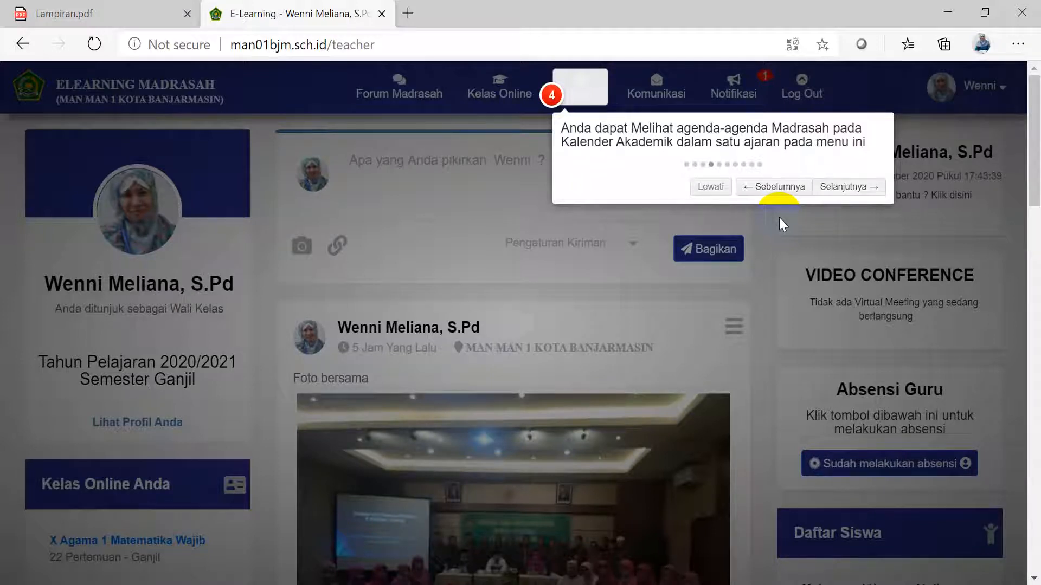
{"action": "left_click", "coordinate": [847, 187]}
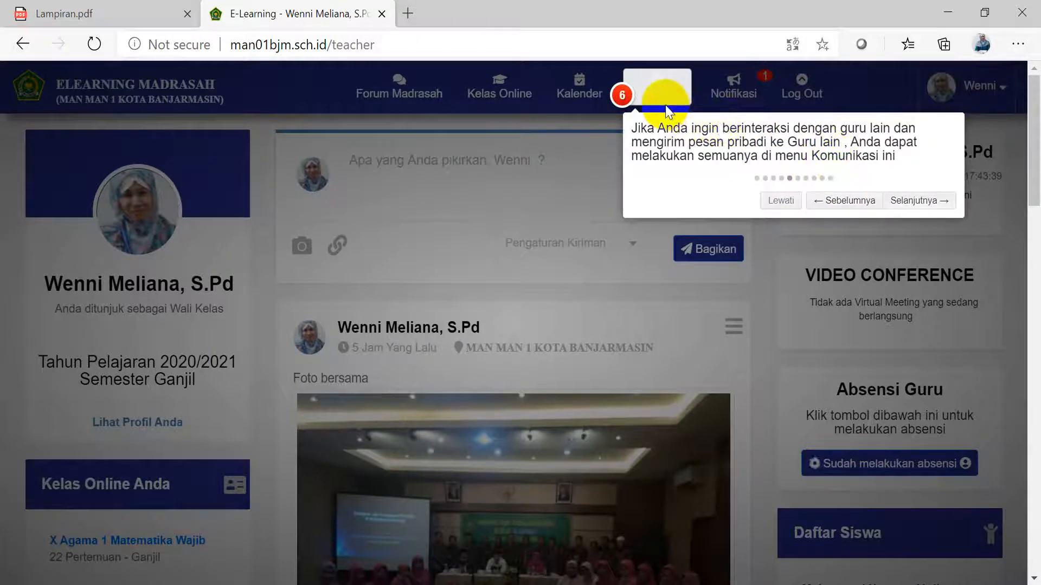
Step: Continue the guided tour through the Kelas Online Anda, post sharing, Daftar Siswa and Daftar Guru sections
{"action": "left_click", "coordinate": [897, 197]}
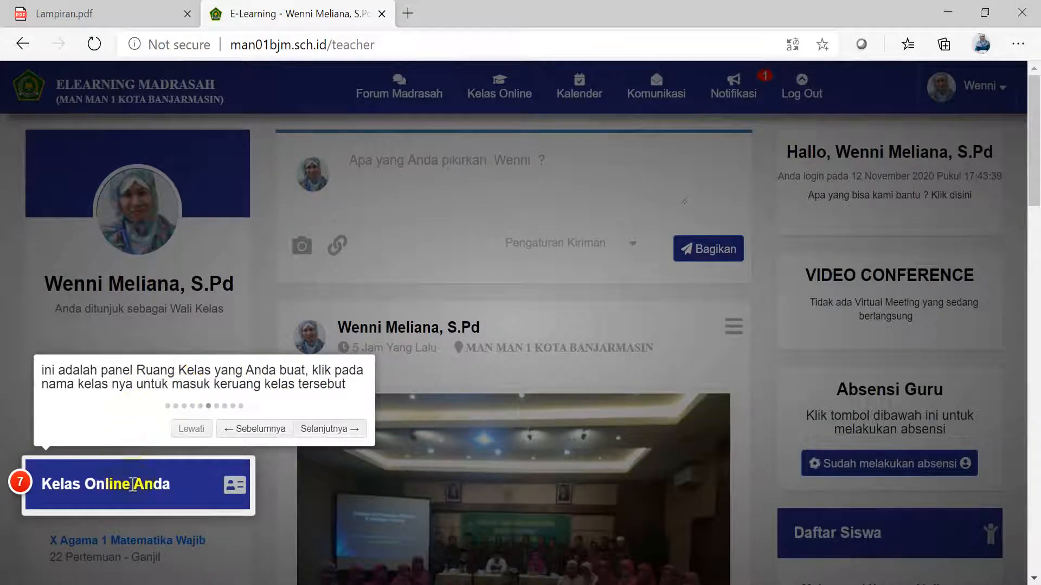
{"action": "left_click", "coordinate": [325, 429]}
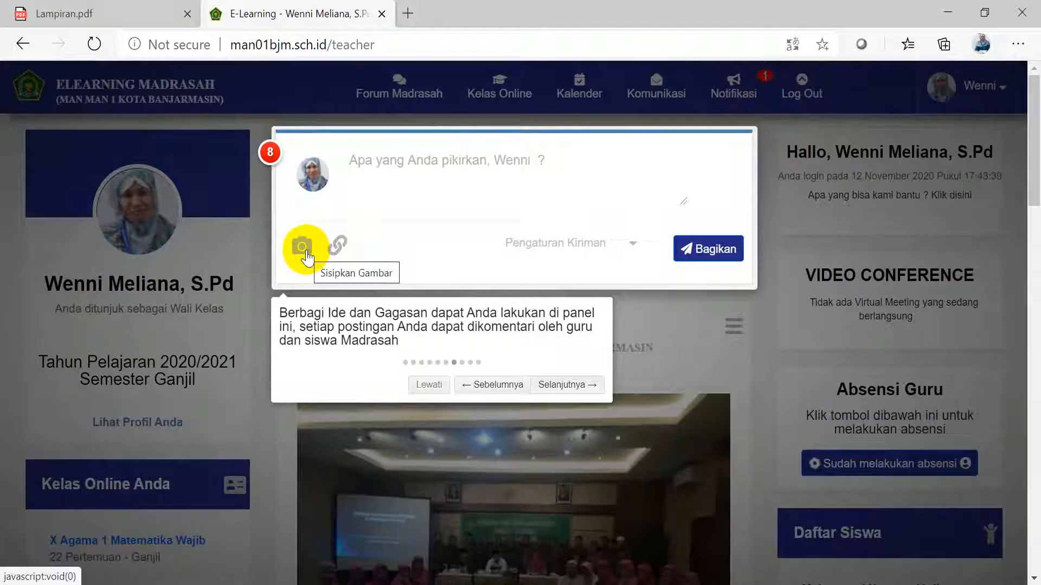
{"action": "left_click", "coordinate": [583, 383]}
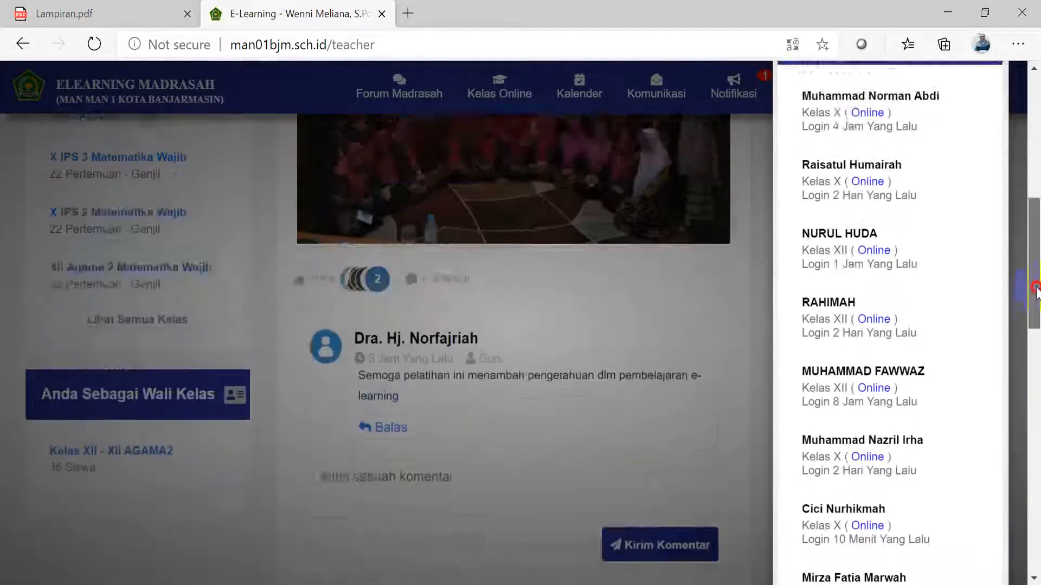
{"action": "left_click_drag", "start_coordinate": [1035, 313], "coordinate": [1031, 230]}
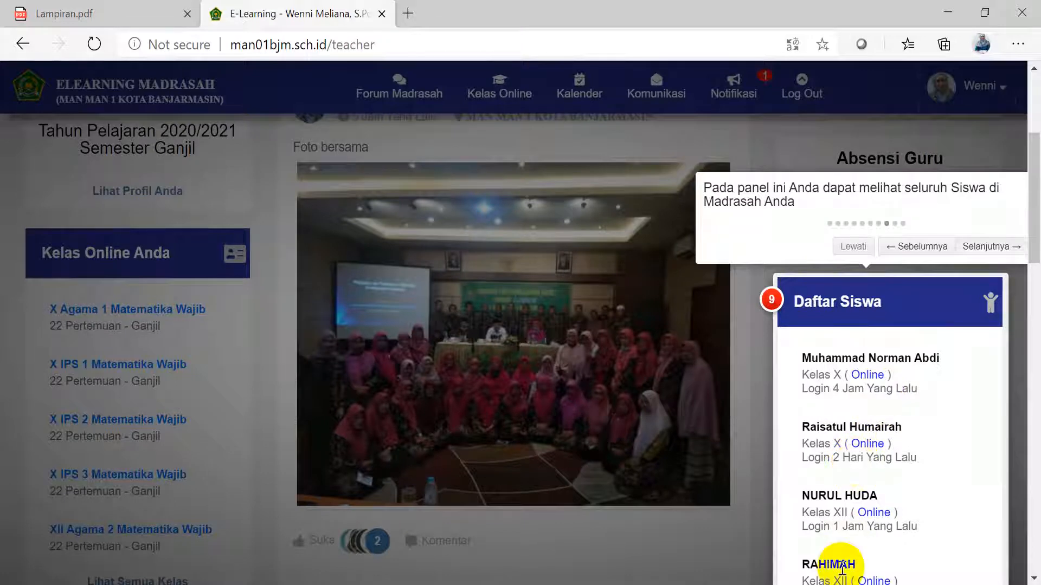
{"action": "left_click", "coordinate": [991, 243]}
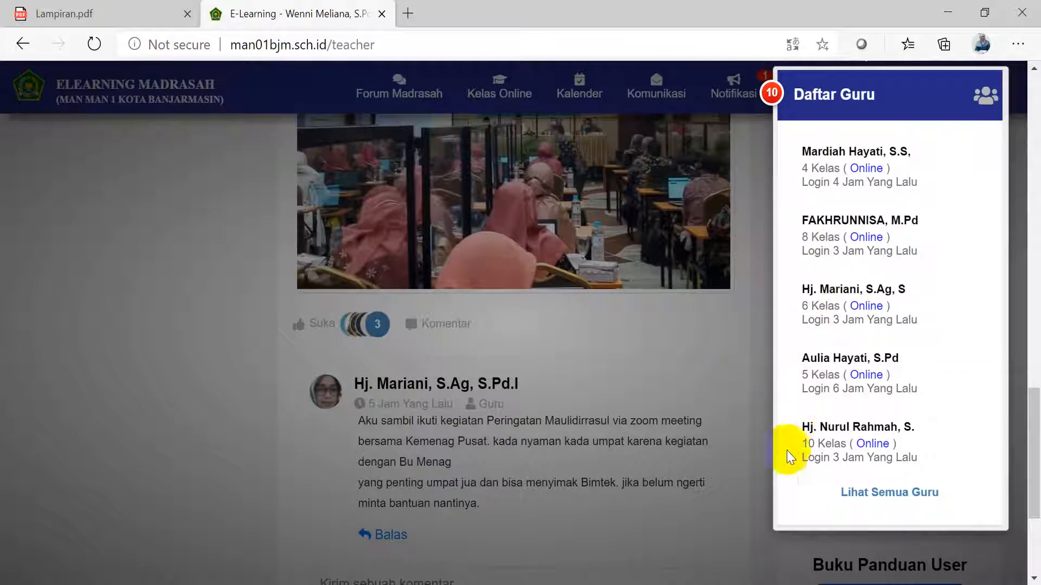
Step: Open the complete teacher list (Lihat Semua Guru) and end the guided tour to view the table
{"action": "left_click", "coordinate": [867, 493]}
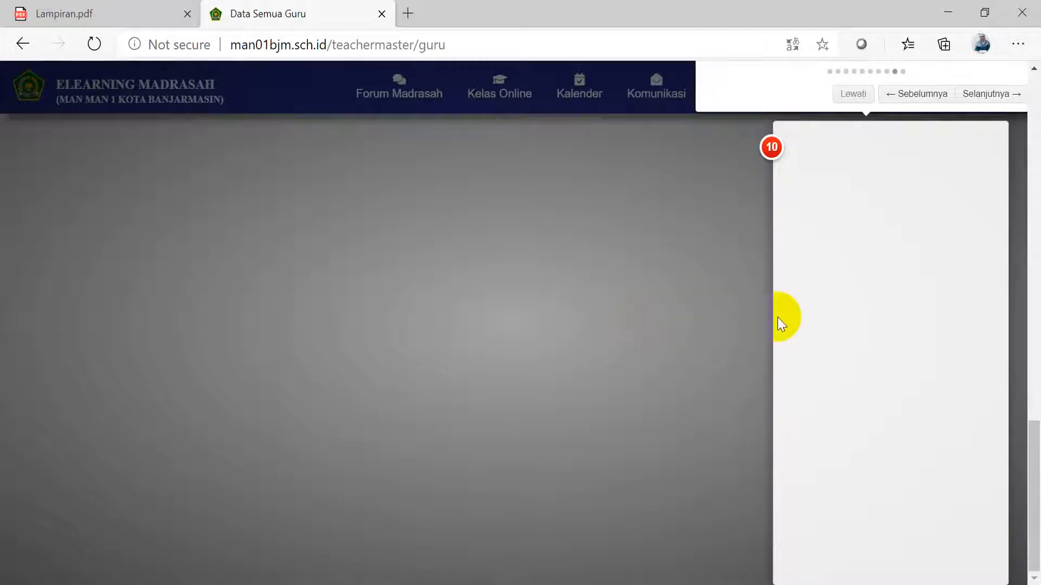
{"action": "left_click", "coordinate": [971, 95]}
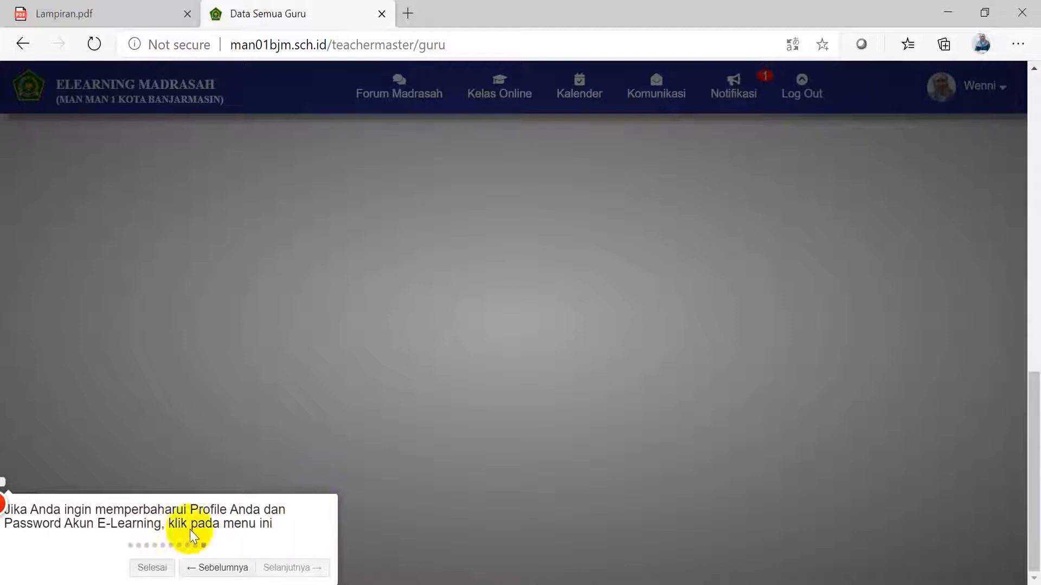
{"action": "triple_click", "coordinate": [293, 572]}
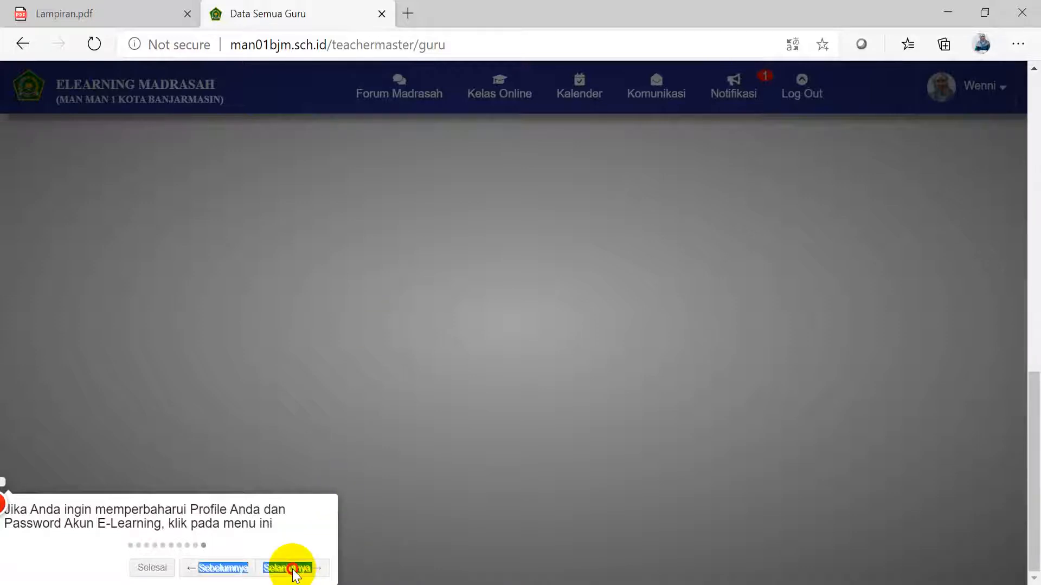
{"action": "left_click", "coordinate": [293, 572]}
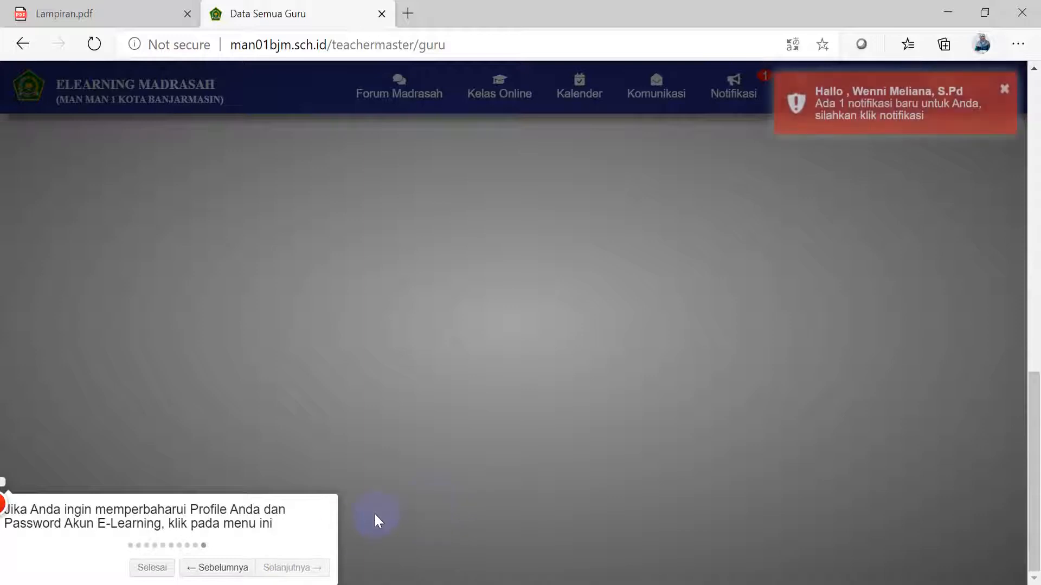
{"action": "left_click", "coordinate": [1004, 91]}
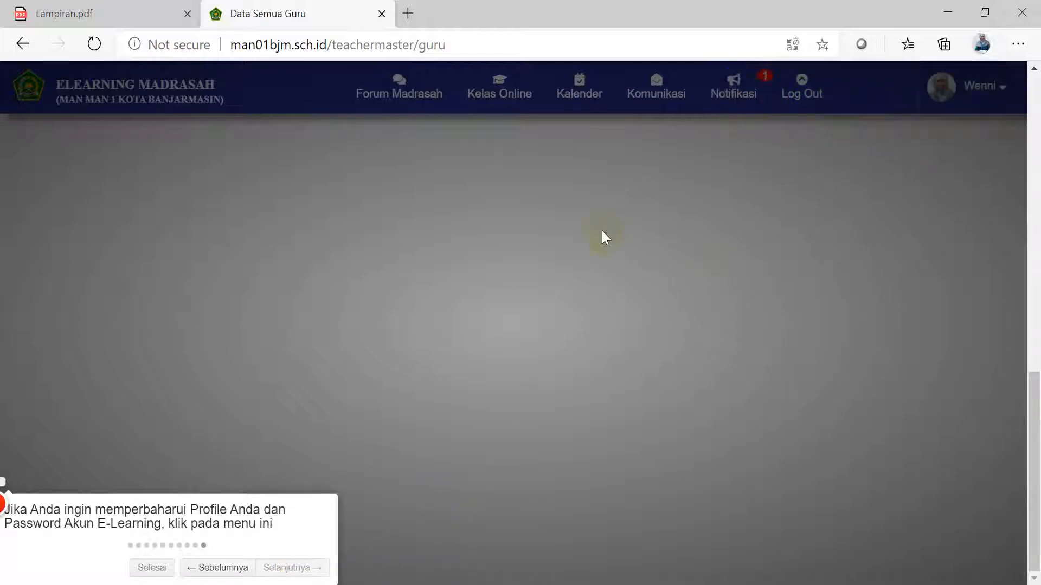
{"action": "left_click", "coordinate": [379, 85]}
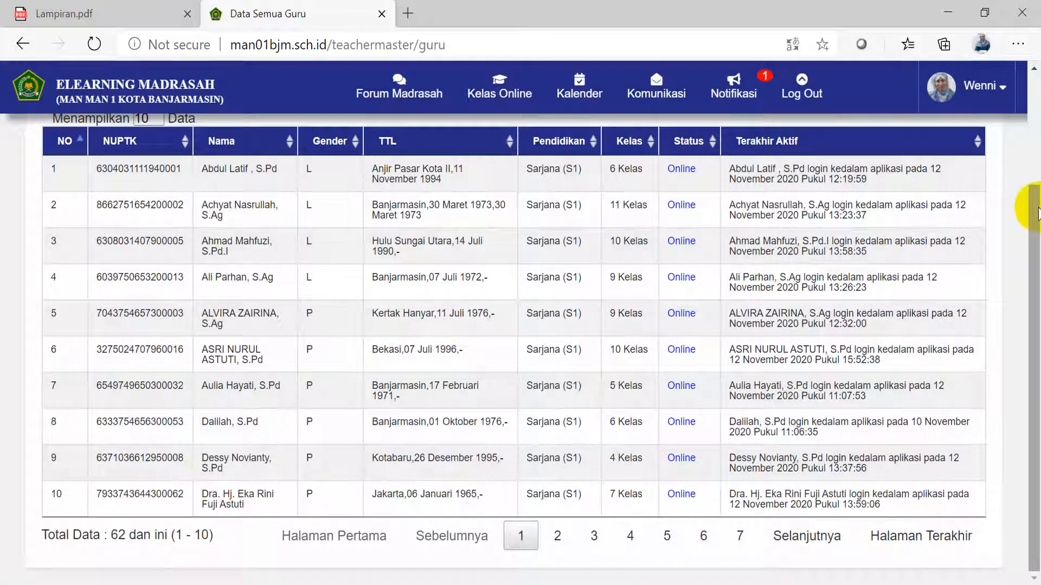
{"action": "left_click_drag", "start_coordinate": [1037, 210], "coordinate": [1033, 82]}
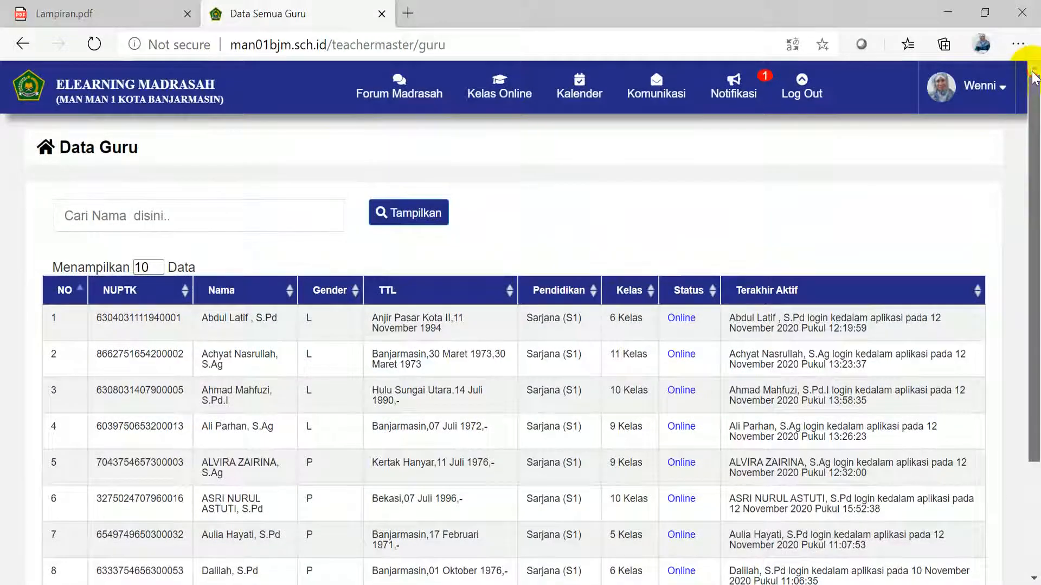
{"action": "mouse_move", "coordinate": [471, 101]}
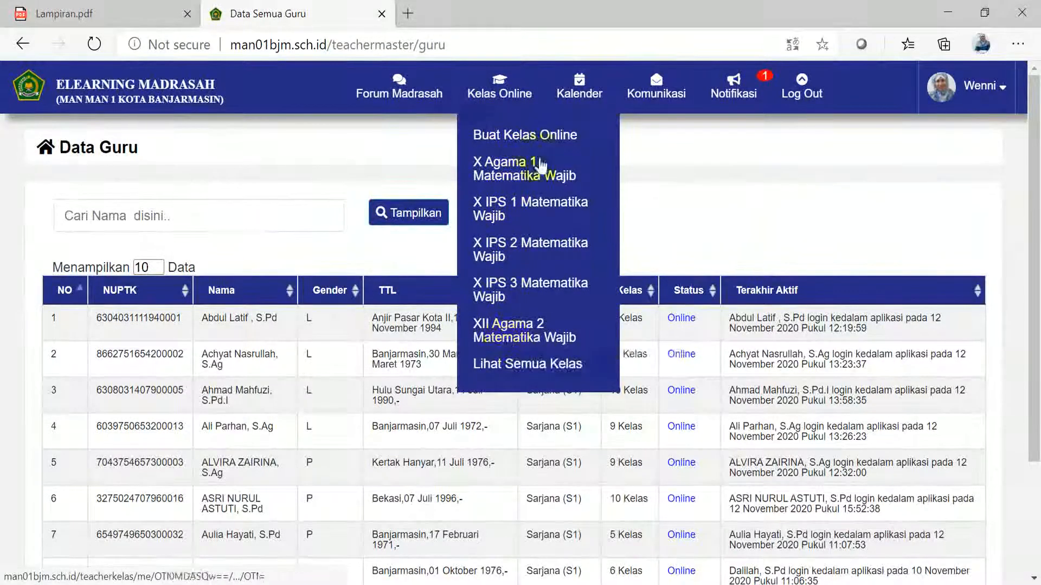
{"action": "left_click", "coordinate": [509, 136]}
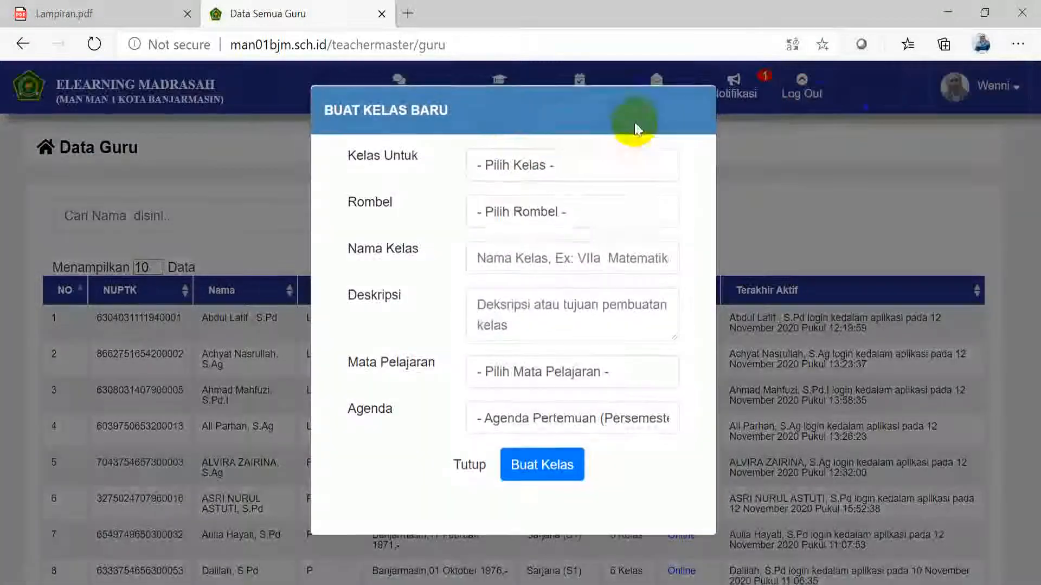
{"action": "left_click", "coordinate": [544, 168]}
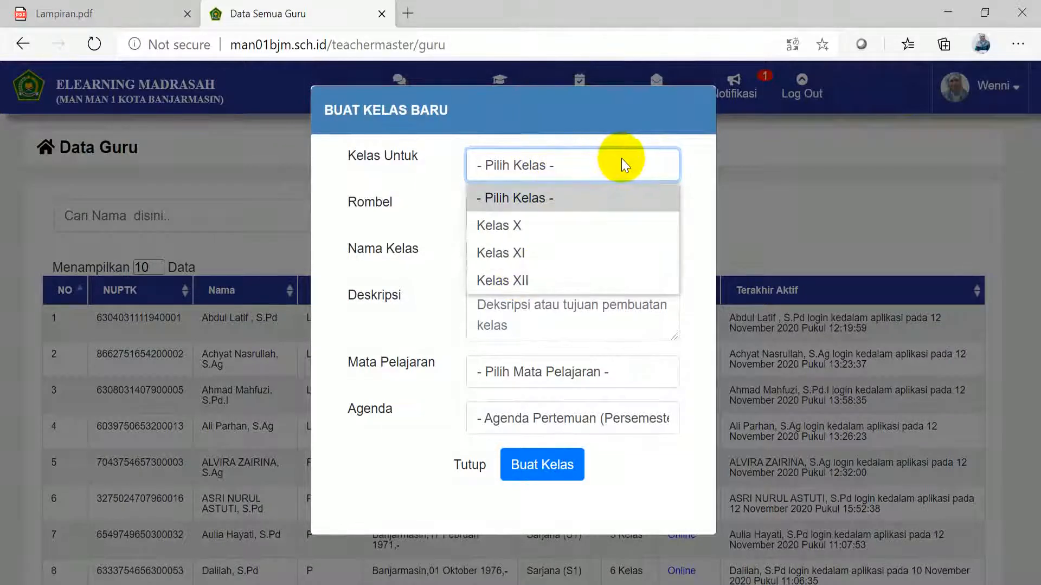
{"action": "left_click", "coordinate": [697, 189]}
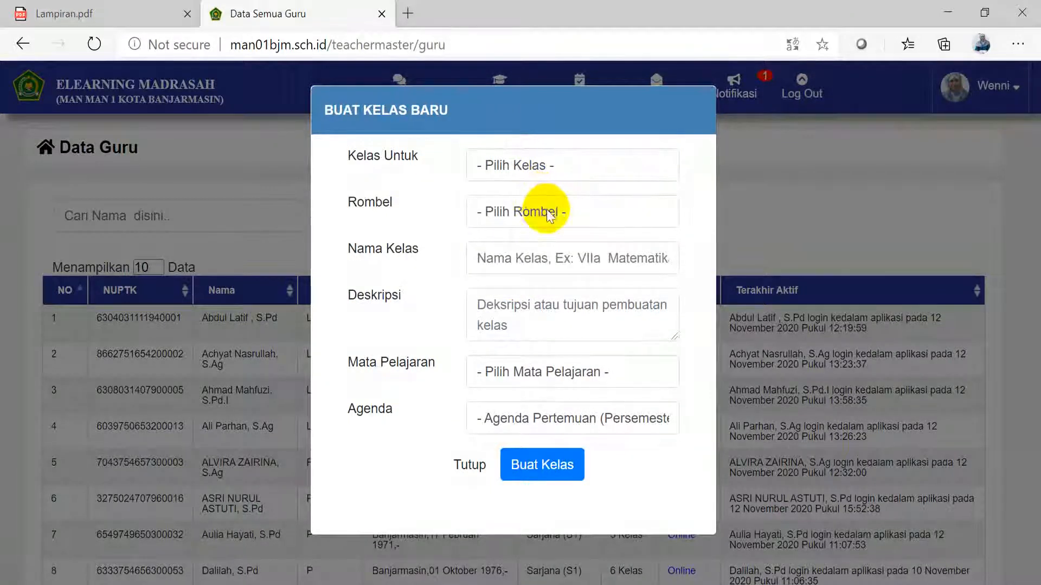
{"action": "left_click", "coordinate": [561, 211]}
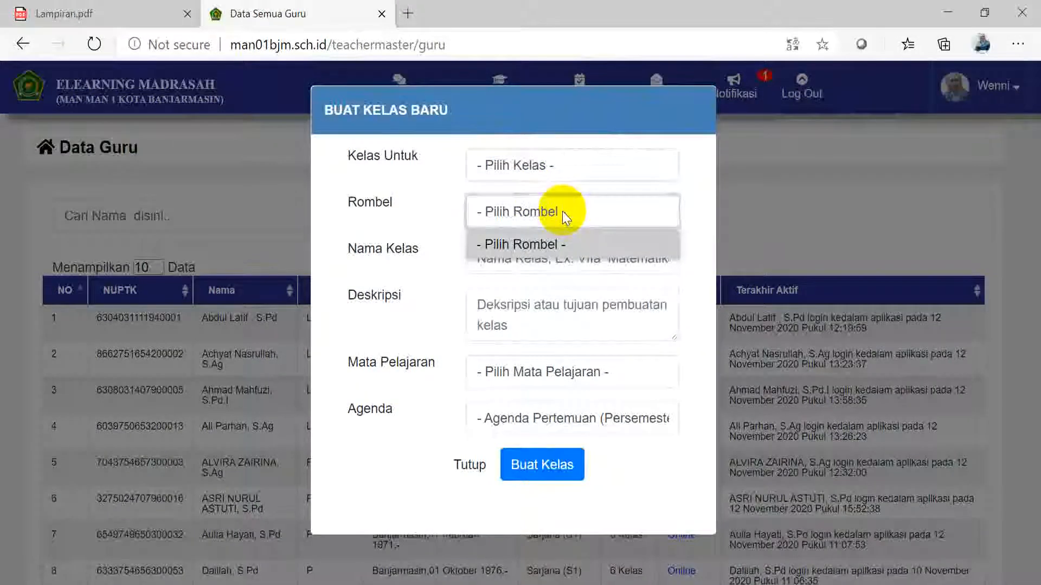
{"action": "left_click", "coordinate": [539, 244]}
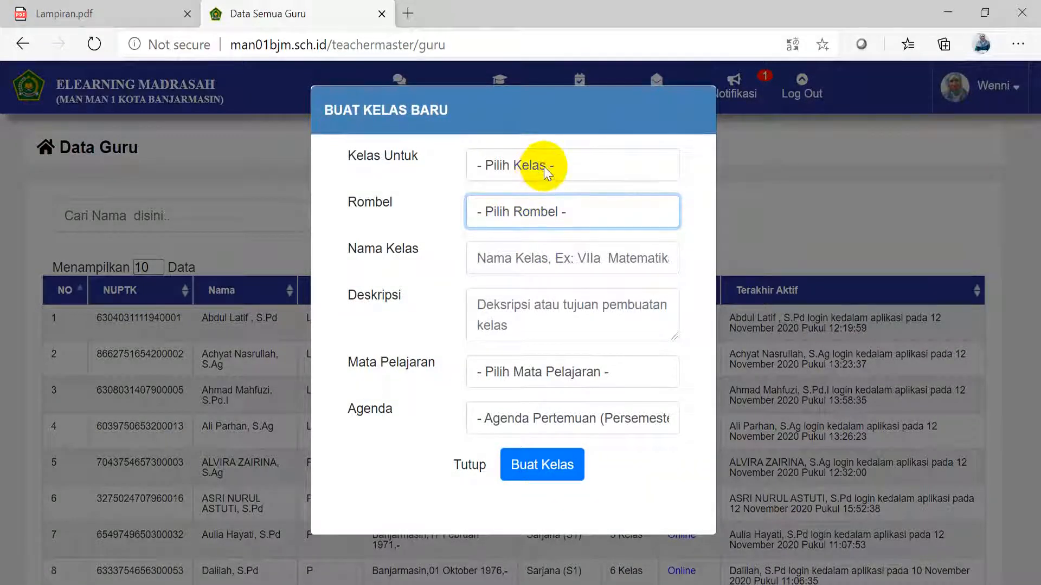
{"action": "left_click", "coordinate": [544, 168]}
{"action": "left_click", "coordinate": [527, 223]}
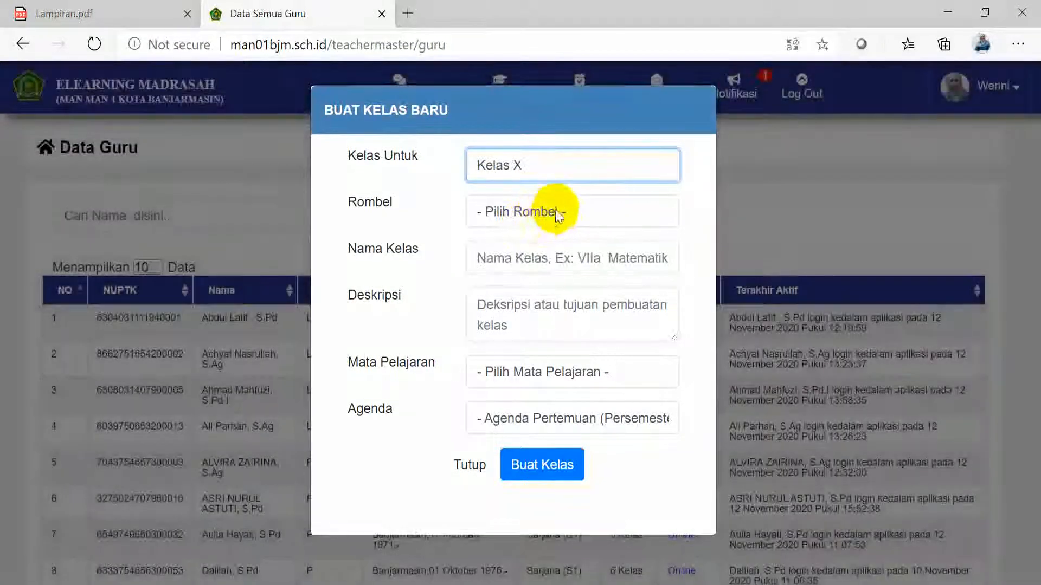
{"action": "left_click", "coordinate": [557, 213]}
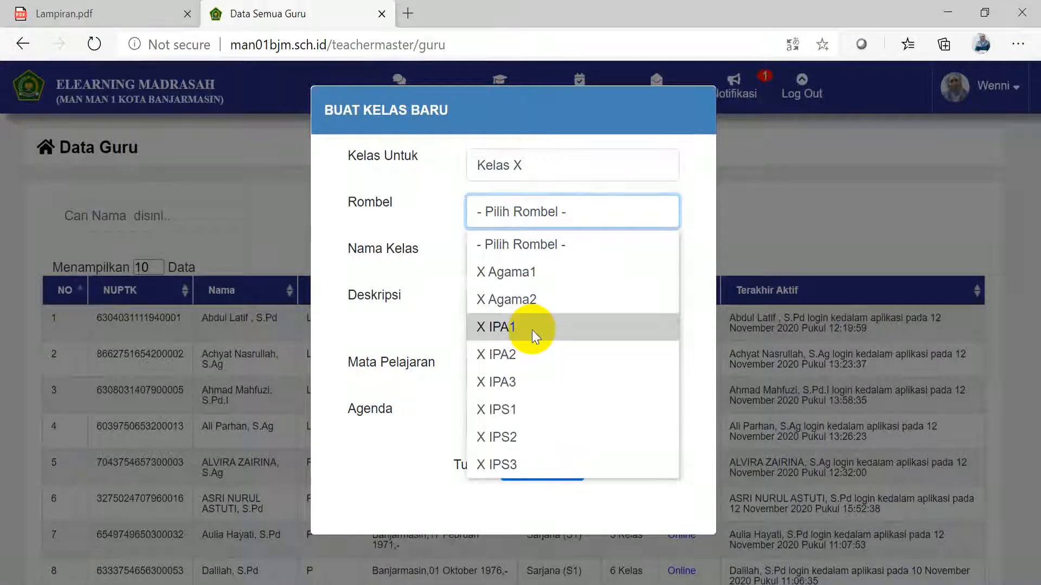
{"action": "left_click", "coordinate": [692, 199]}
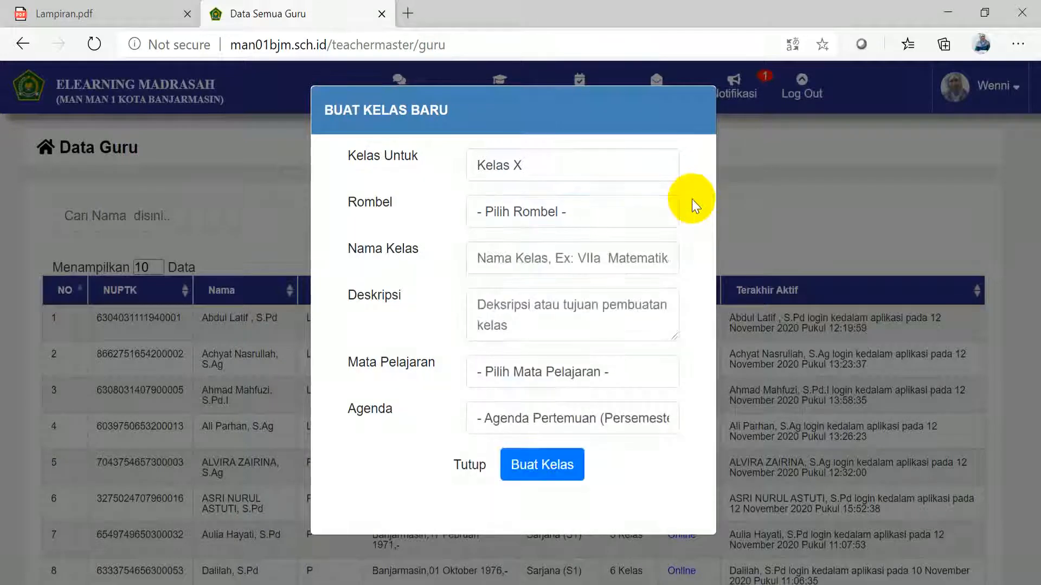
{"action": "left_click", "coordinate": [532, 258]}
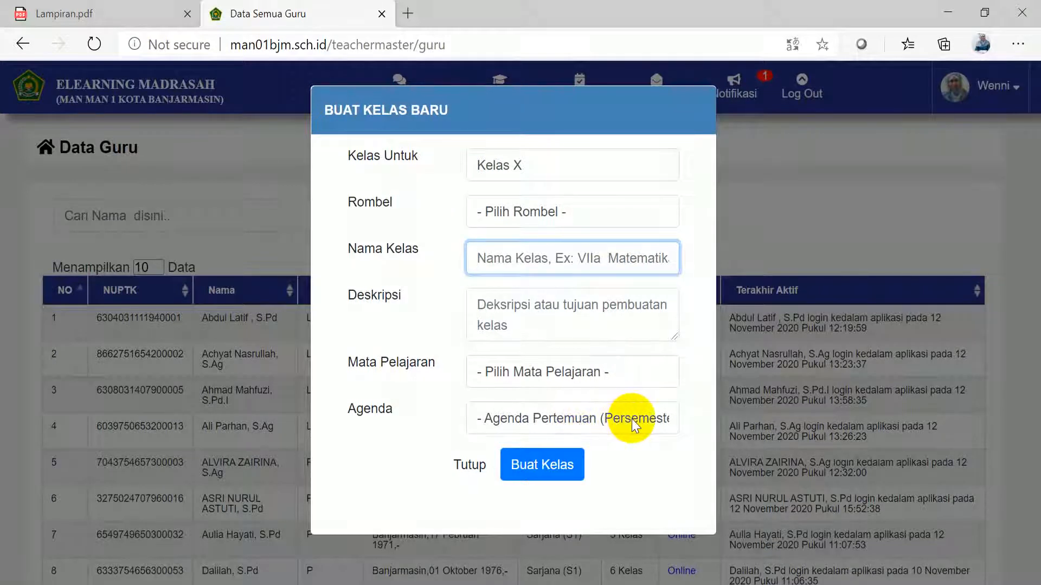
{"action": "left_click", "coordinate": [477, 467]}
Step: Open the existing X Agama 1 Matematika Wajib class and view its list of joined students (Data Siswa Tergabung)
{"action": "left_click", "coordinate": [499, 93]}
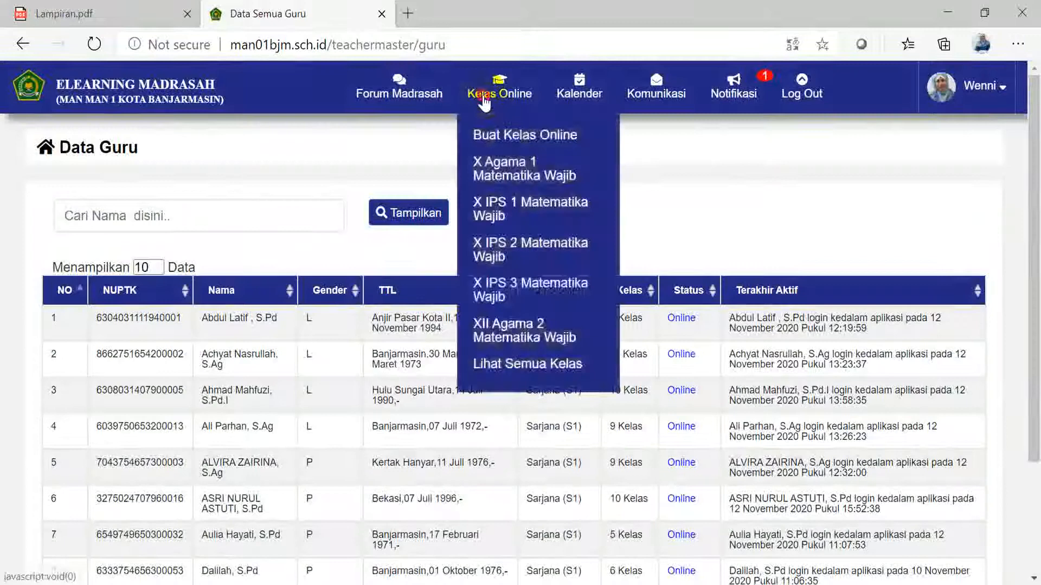
{"action": "left_click", "coordinate": [494, 175]}
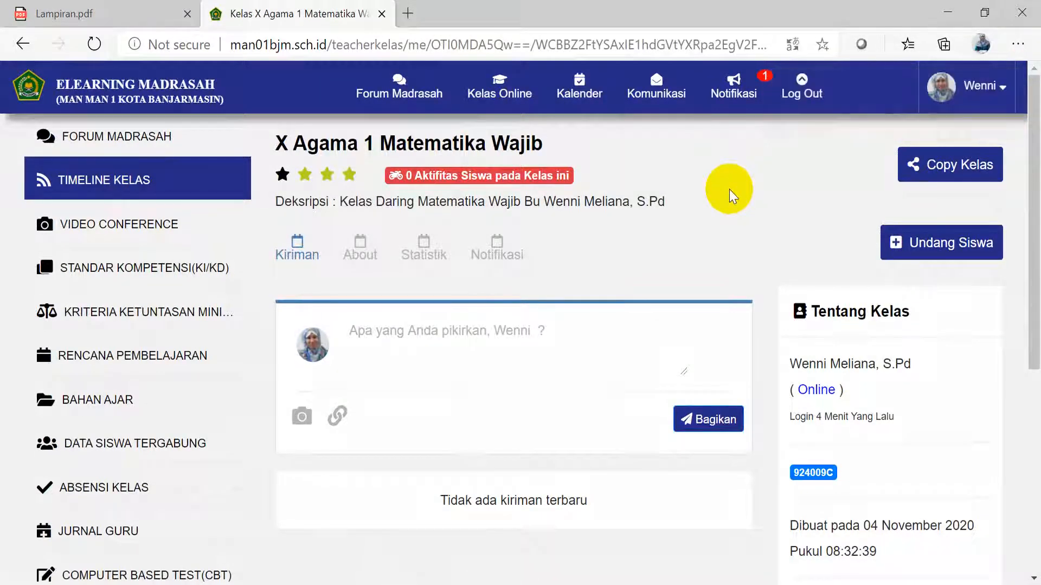
{"action": "left_click", "coordinate": [508, 93]}
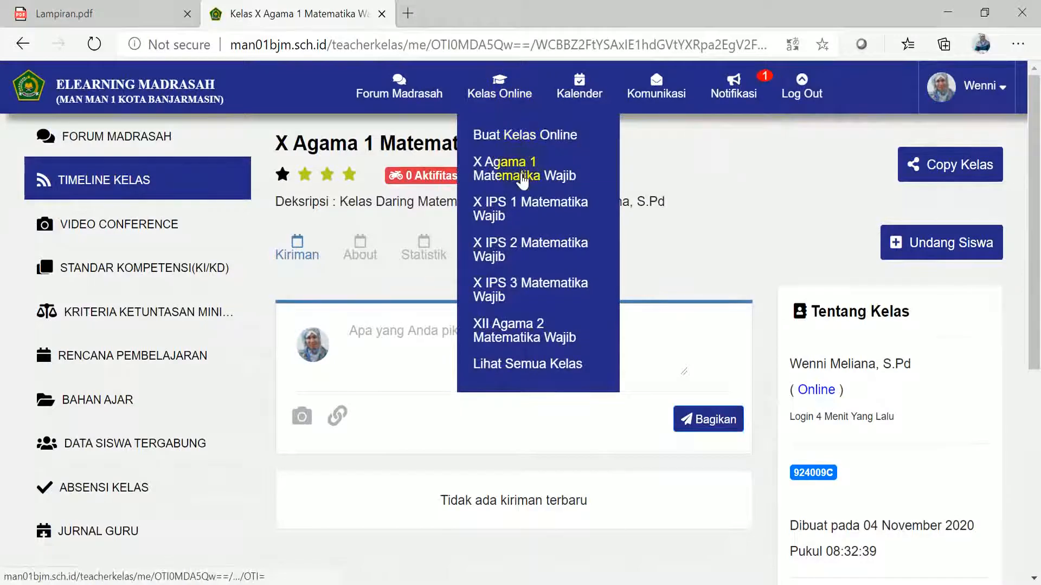
{"action": "left_click", "coordinate": [522, 178]}
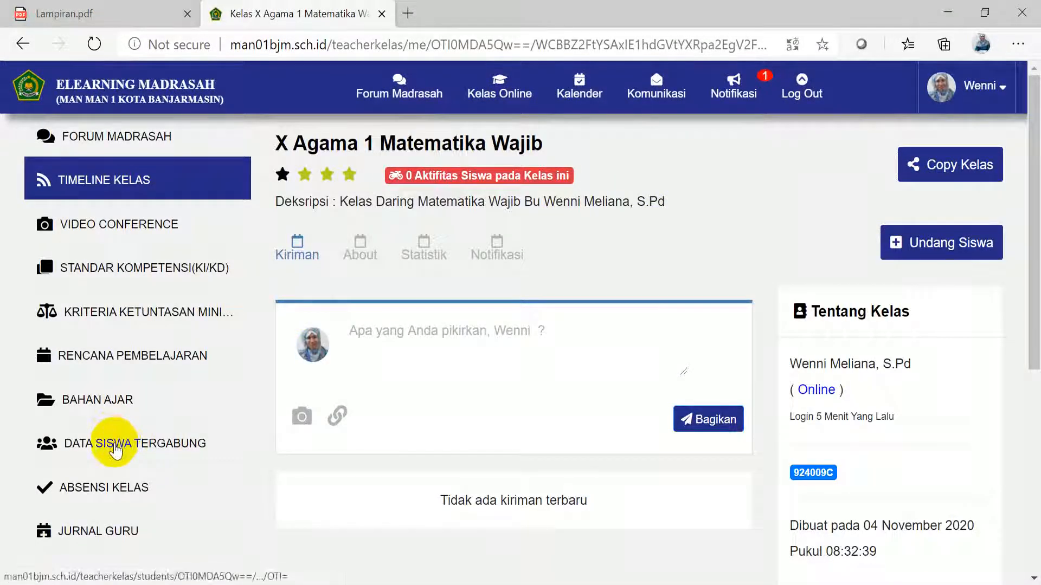
{"action": "left_click", "coordinate": [113, 442]}
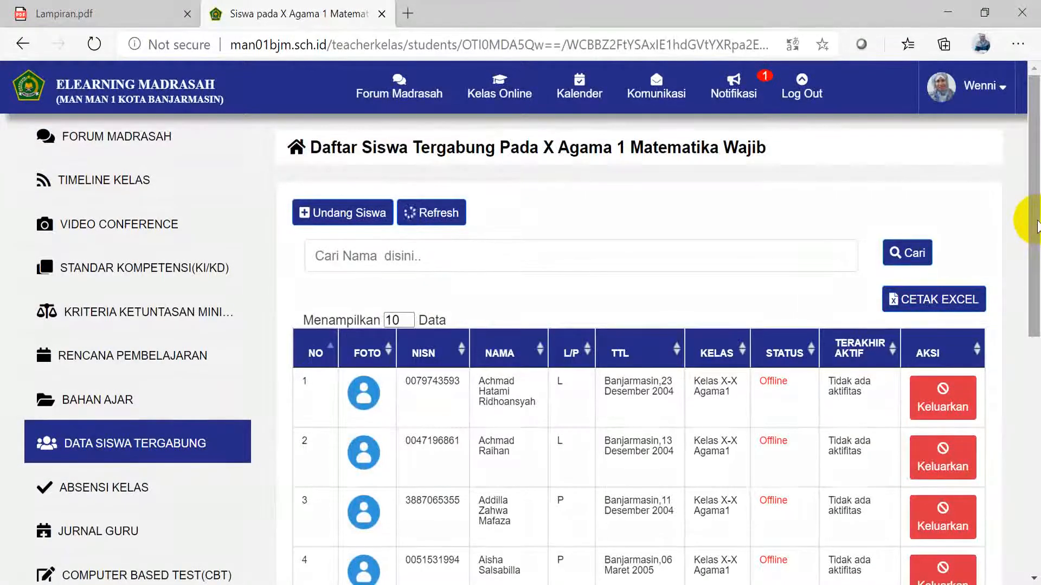
{"action": "left_click_drag", "start_coordinate": [1033, 222], "coordinate": [1032, 201]}
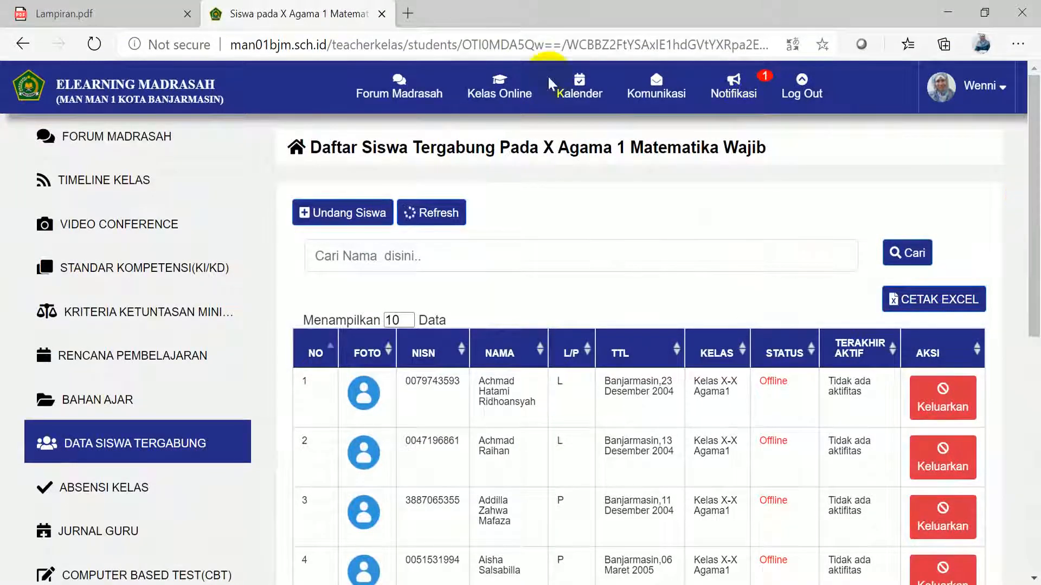
Step: Start a new online class (Buat Kelas Online) for Kelas X with Rombel X Agama2
{"action": "mouse_move", "coordinate": [500, 87]}
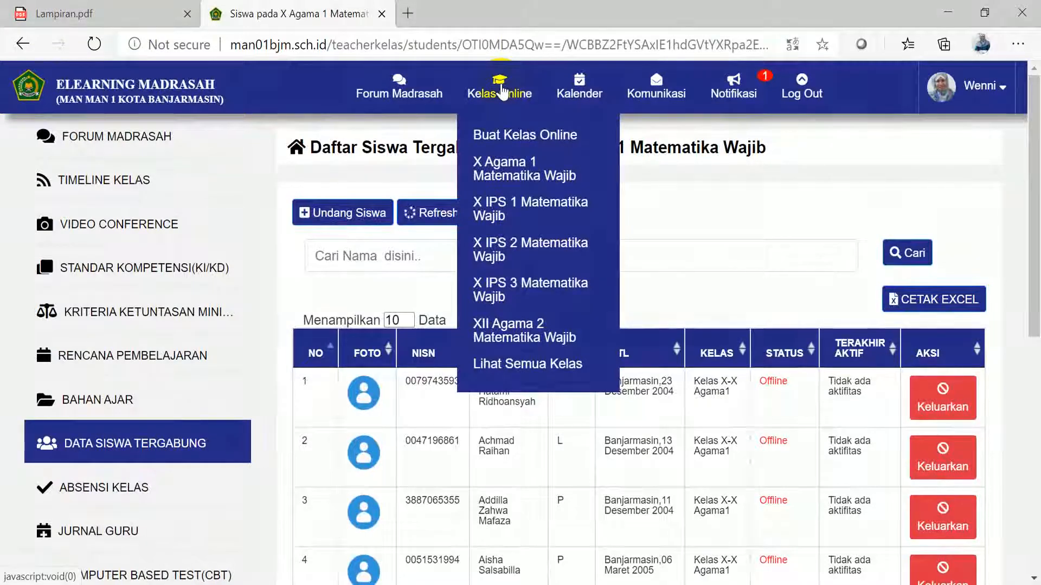
{"action": "left_click", "coordinate": [512, 138]}
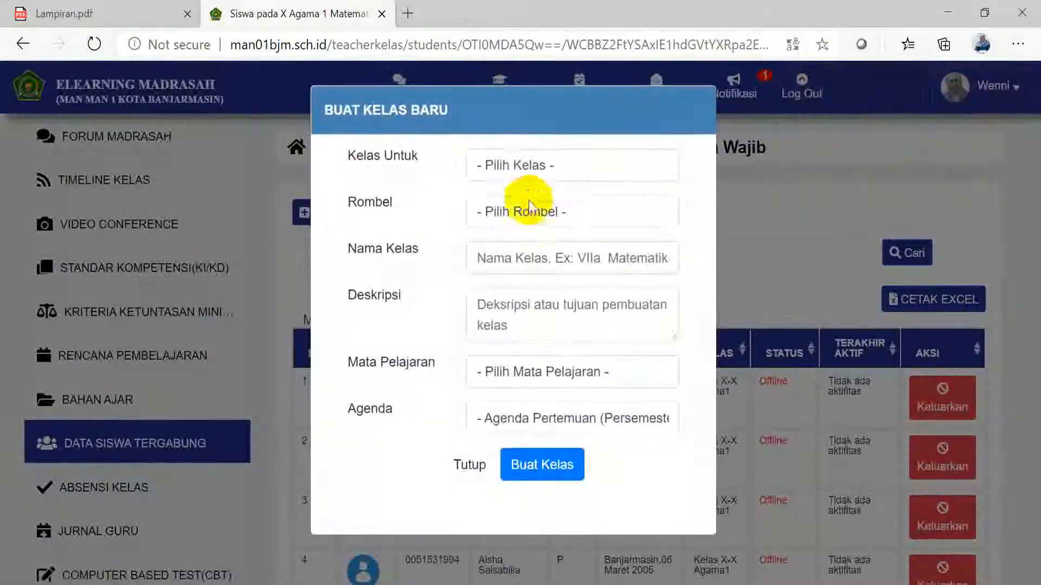
{"action": "left_click", "coordinate": [549, 169]}
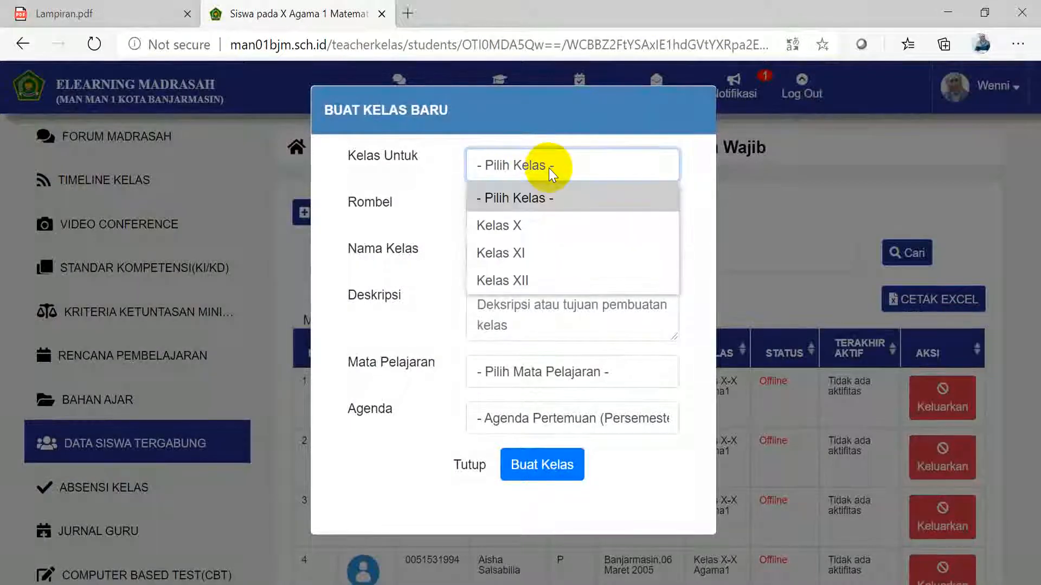
{"action": "left_click", "coordinate": [521, 225]}
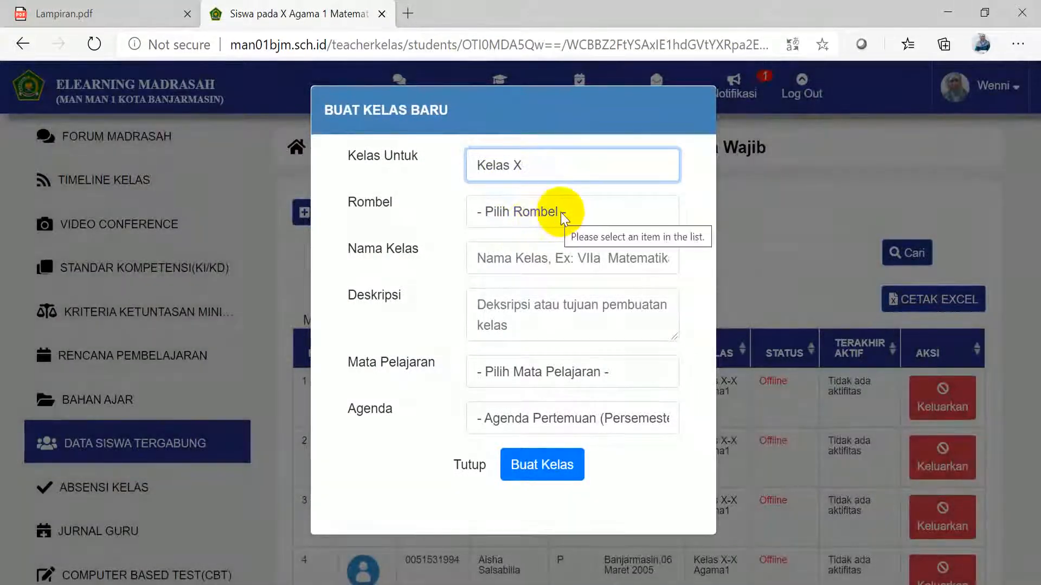
{"action": "left_click", "coordinate": [560, 213]}
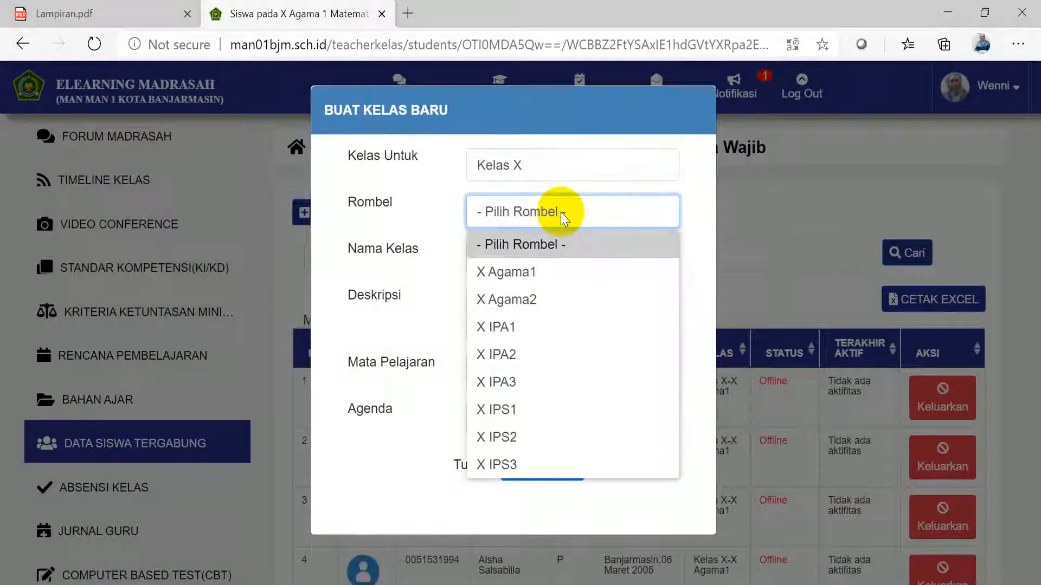
{"action": "left_click", "coordinate": [519, 300]}
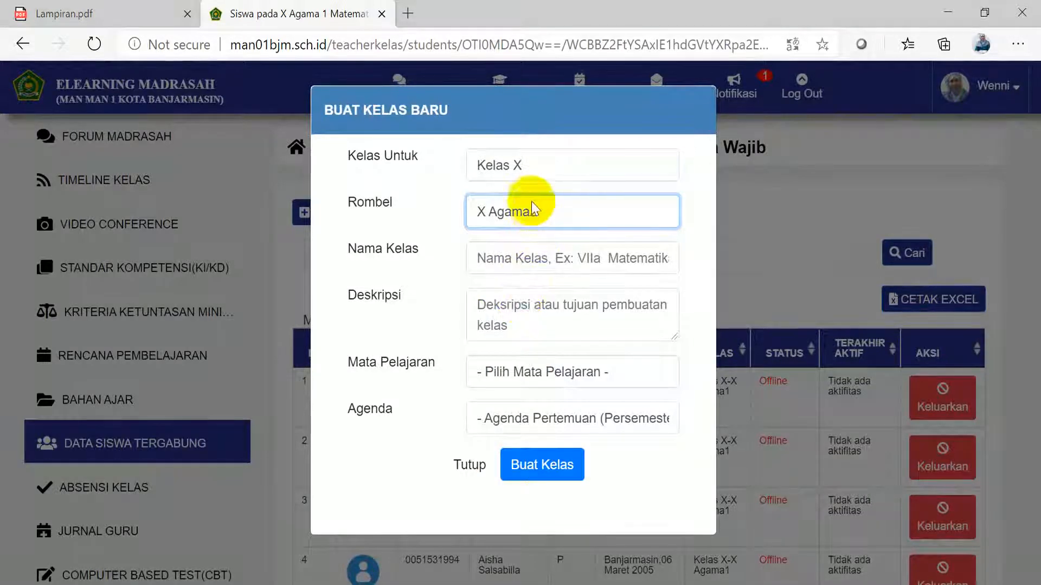
Step: Name the class "Matematika Wajib" and enter the description "matematika wajib Bu" followed by the teacher's name
{"action": "left_click", "coordinate": [596, 270]}
{"action": "type", "text": "Ma"}
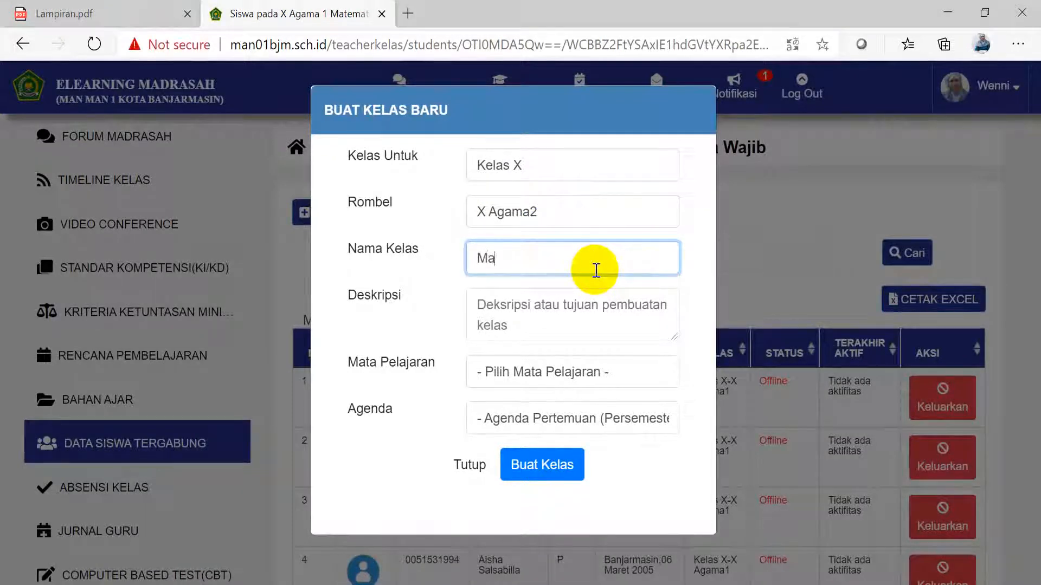
{"action": "type", "text": "tematika"}
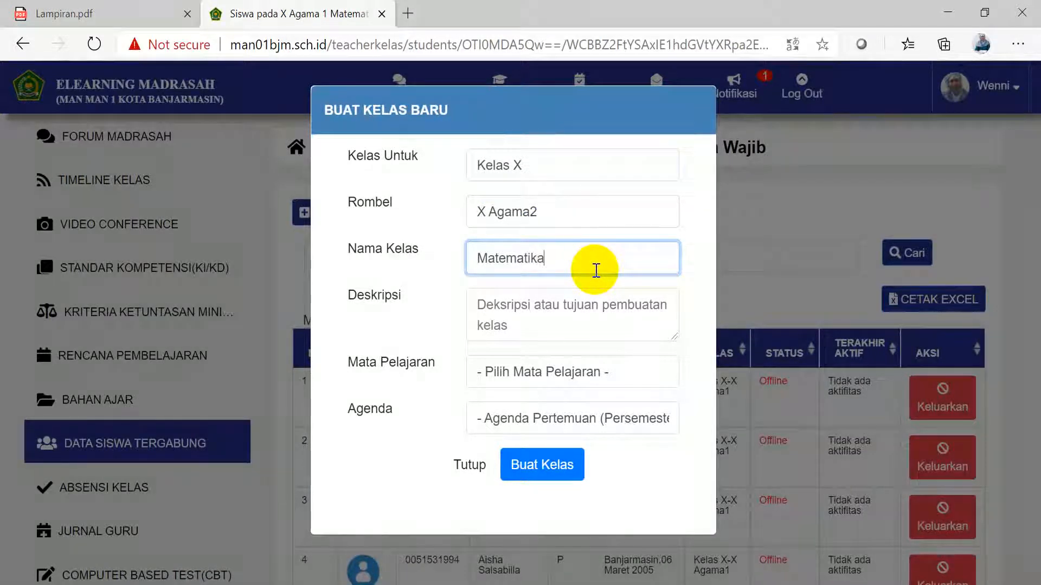
{"action": "type", "text": " Wajib"}
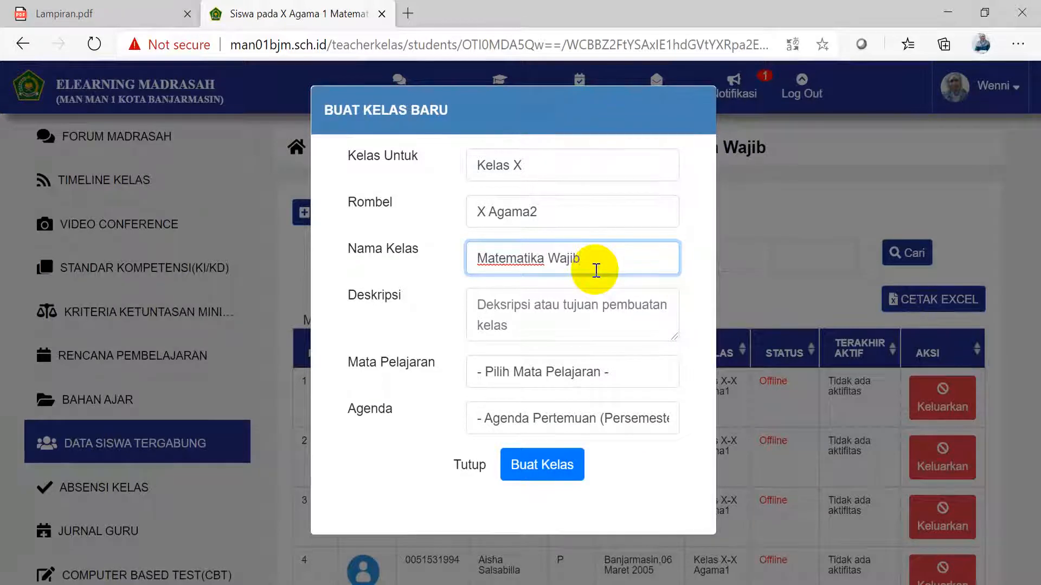
{"action": "left_click", "coordinate": [506, 308]}
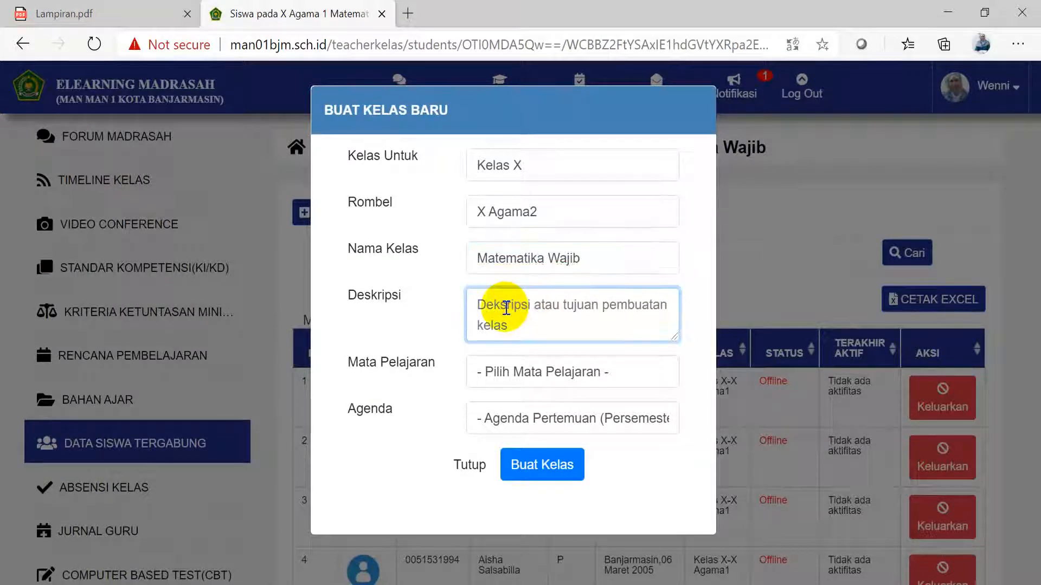
{"action": "type", "text": "ma"}
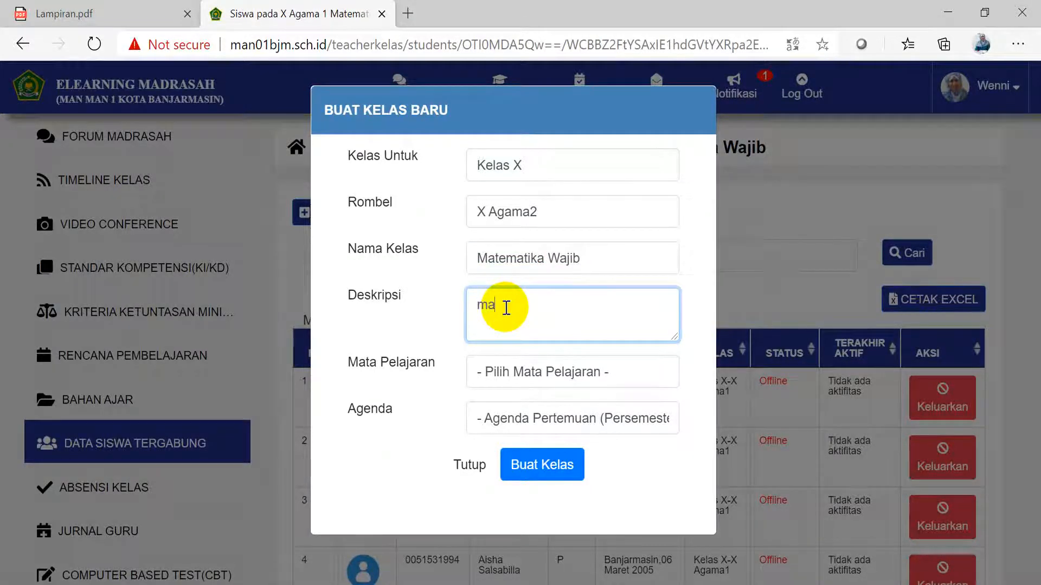
{"action": "type", "text": "tematika "}
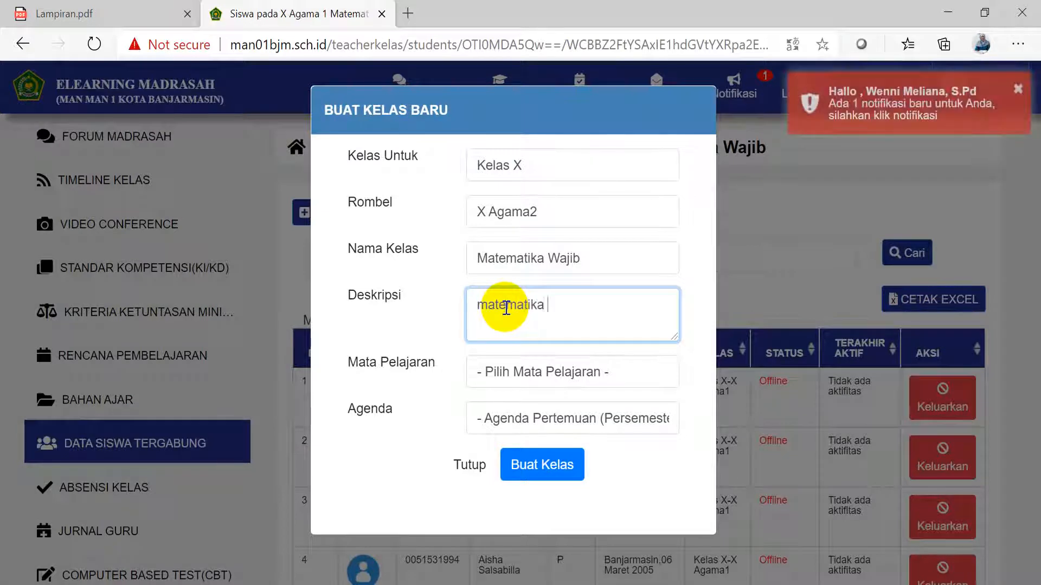
{"action": "type", "text": "wajib Bu Wenni"}
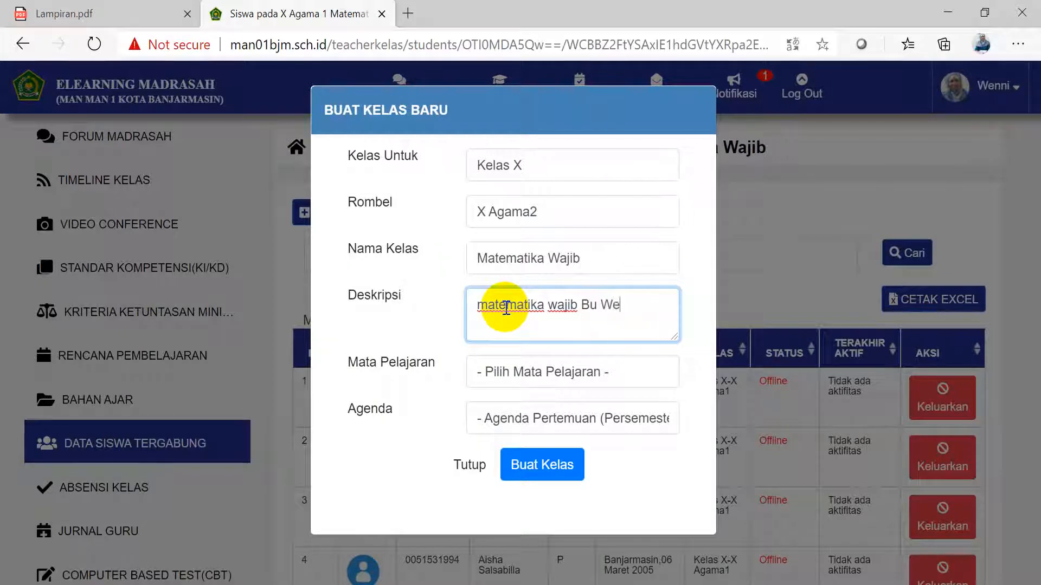
Step: Set Mata Pelajaran to Matematika and Agenda to 22 meetings, and create the class
{"action": "left_click", "coordinate": [596, 372]}
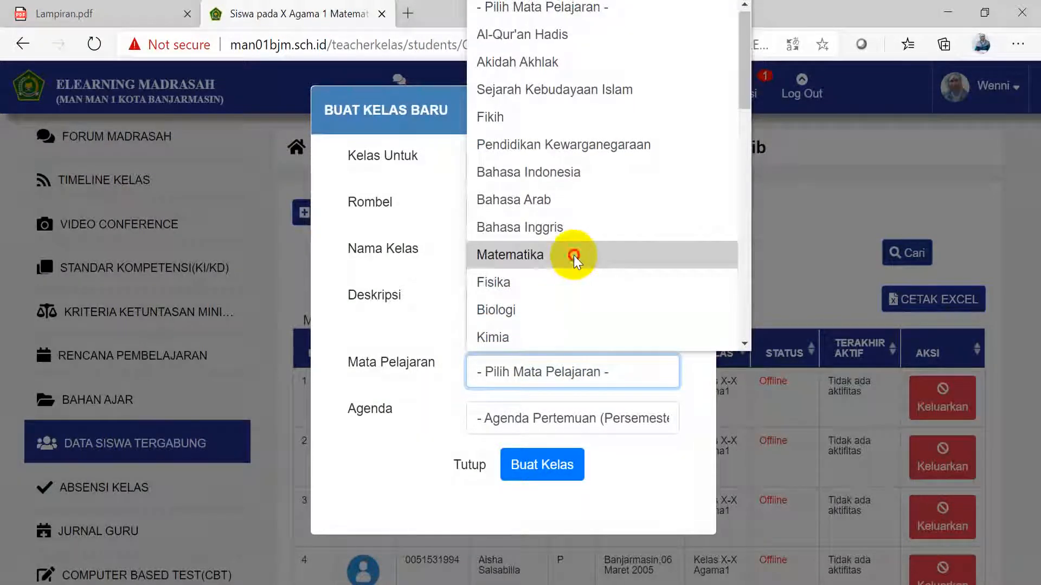
{"action": "left_click", "coordinate": [572, 258]}
{"action": "left_click", "coordinate": [561, 419]}
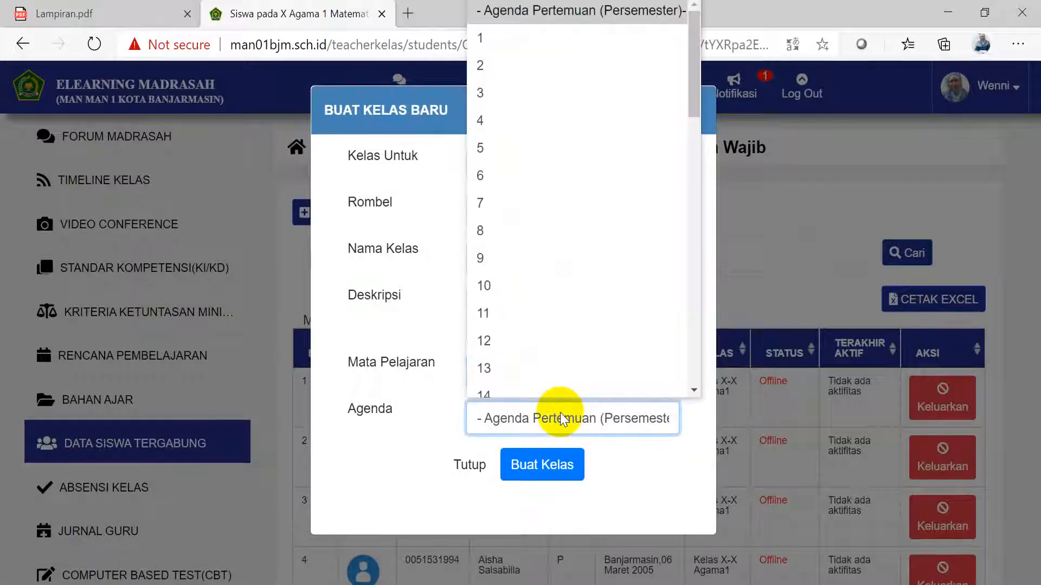
{"action": "scroll", "coordinate": [689, 387], "scroll_direction": "down", "scroll_amount": 1}
{"action": "scroll", "coordinate": [693, 390], "scroll_direction": "down", "scroll_amount": 5}
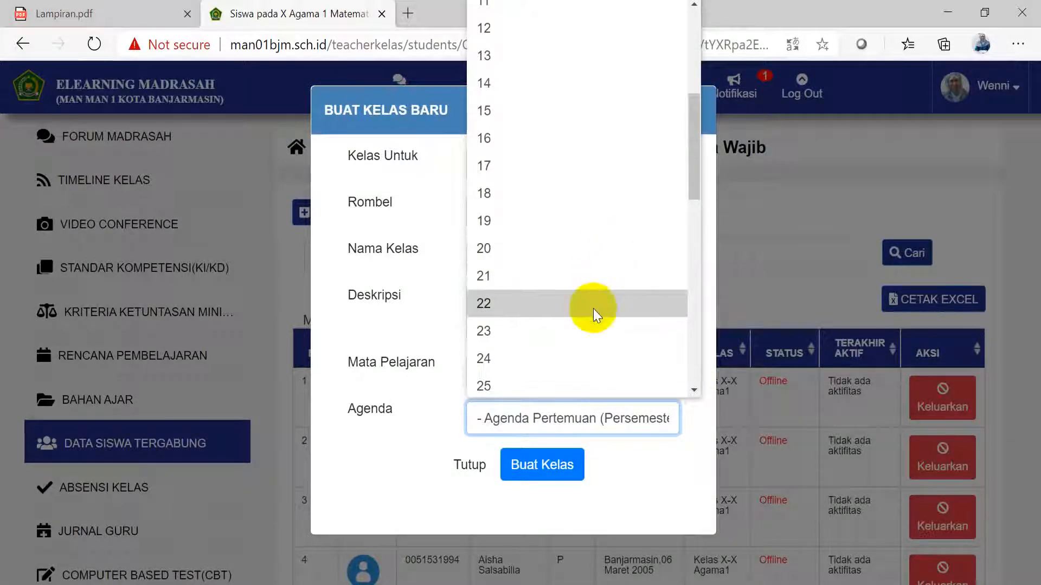
{"action": "left_click", "coordinate": [593, 307]}
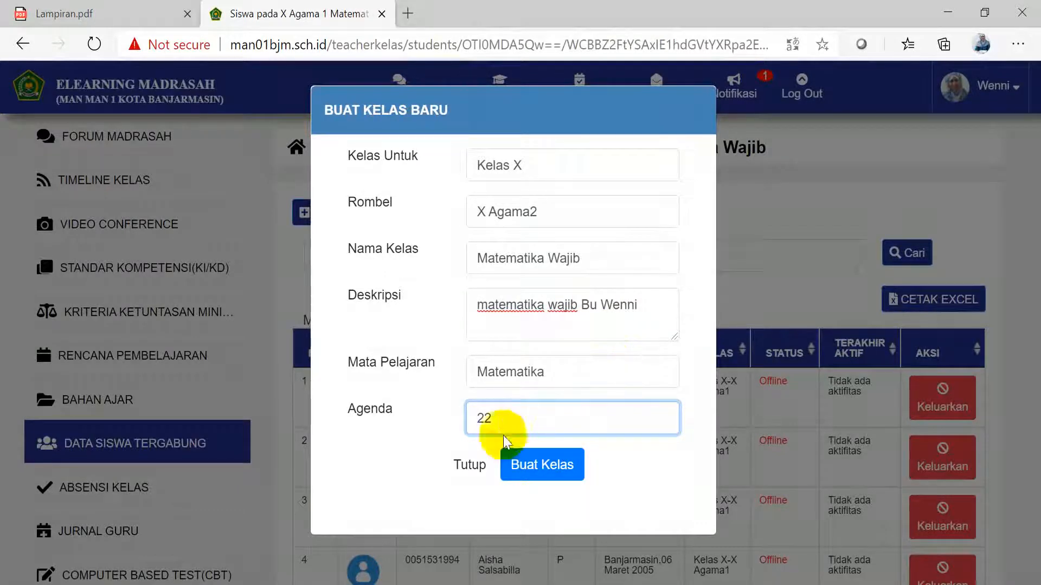
{"action": "left_click", "coordinate": [641, 263]}
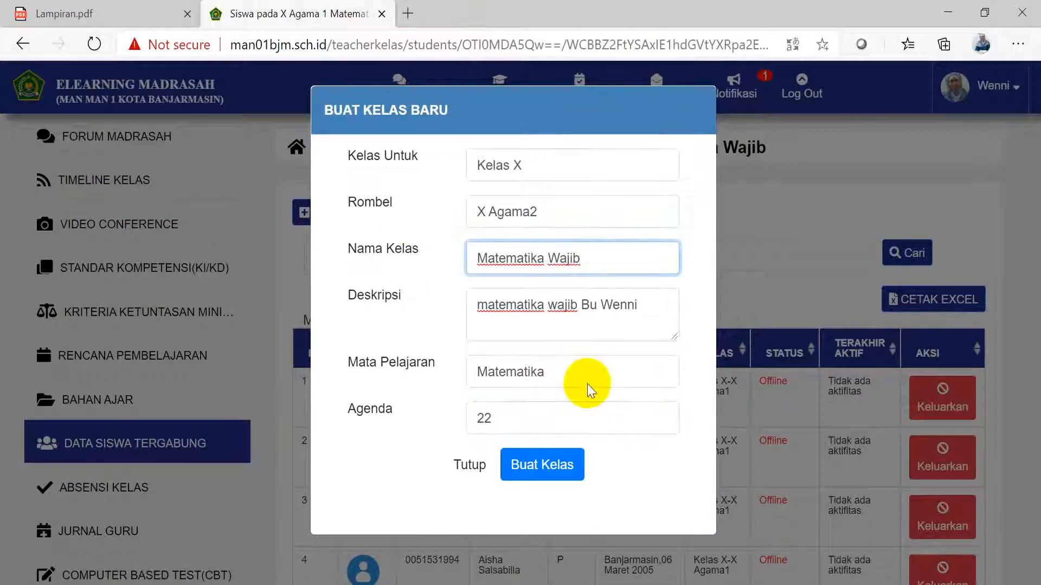
{"action": "left_click", "coordinate": [548, 470]}
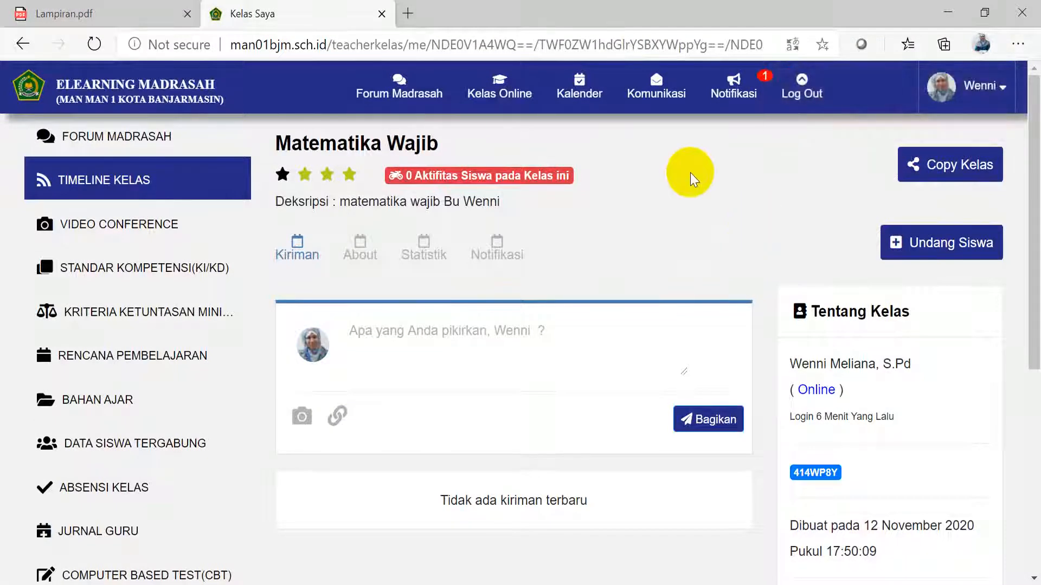
Step: Open the newly created Matematika Wajib class and show its list of joined students (Data Siswa Tergabung)
{"action": "left_click", "coordinate": [525, 98]}
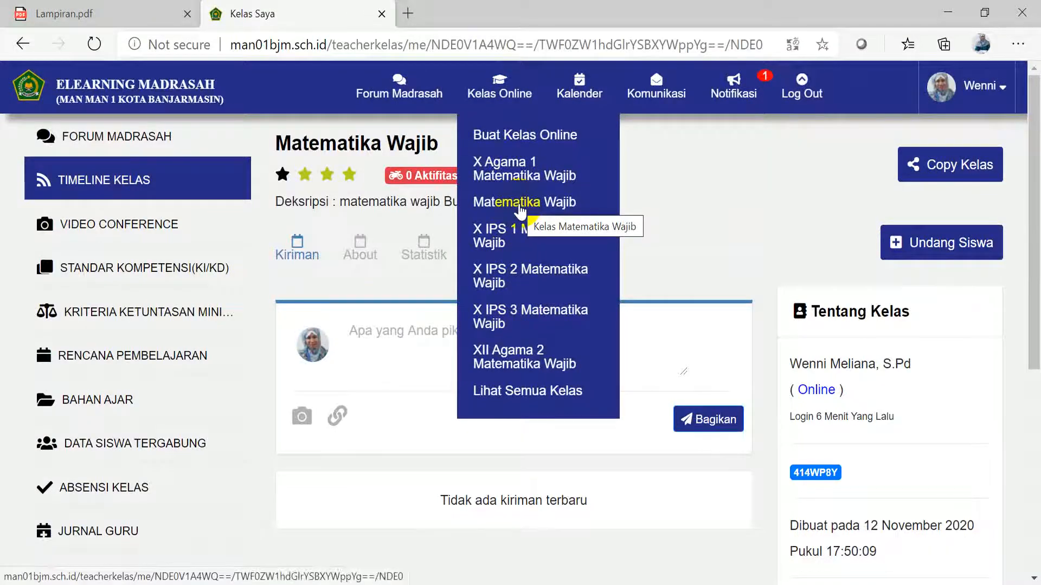
{"action": "left_click", "coordinate": [521, 209]}
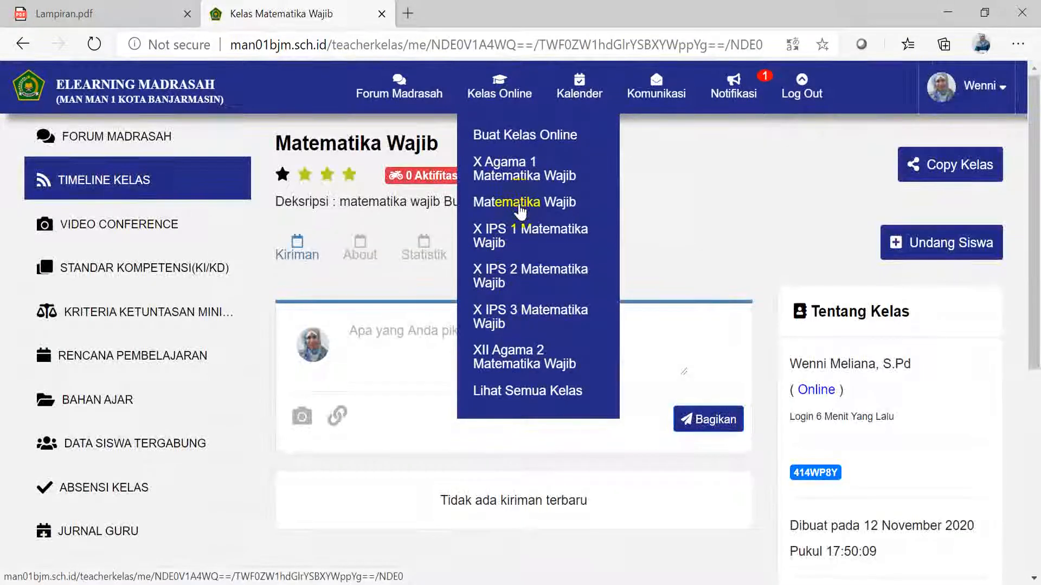
{"action": "left_click", "coordinate": [661, 201]}
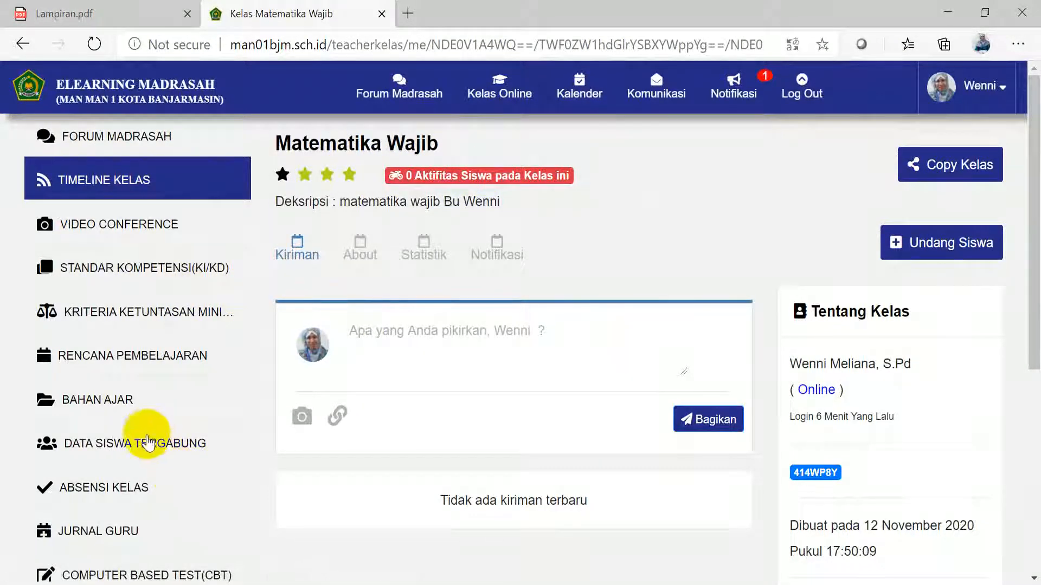
{"action": "left_click", "coordinate": [148, 443]}
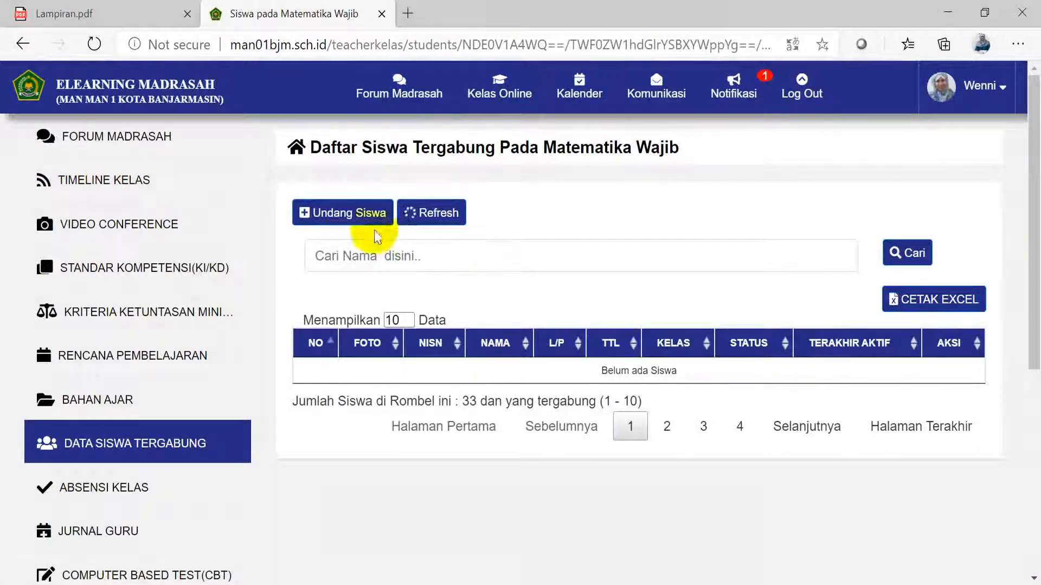
Step: Invite all students of Rombel X Agama2 into the Matematika Wajib class at once with Gabungkan Semua Siswa and close the invitation list
{"action": "left_click", "coordinate": [349, 216]}
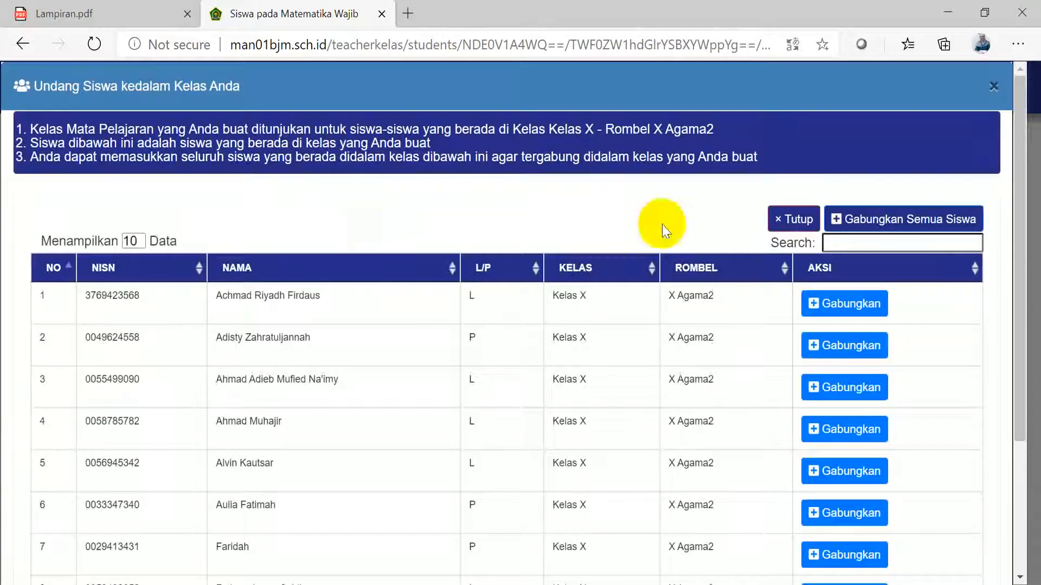
{"action": "left_click", "coordinate": [926, 226]}
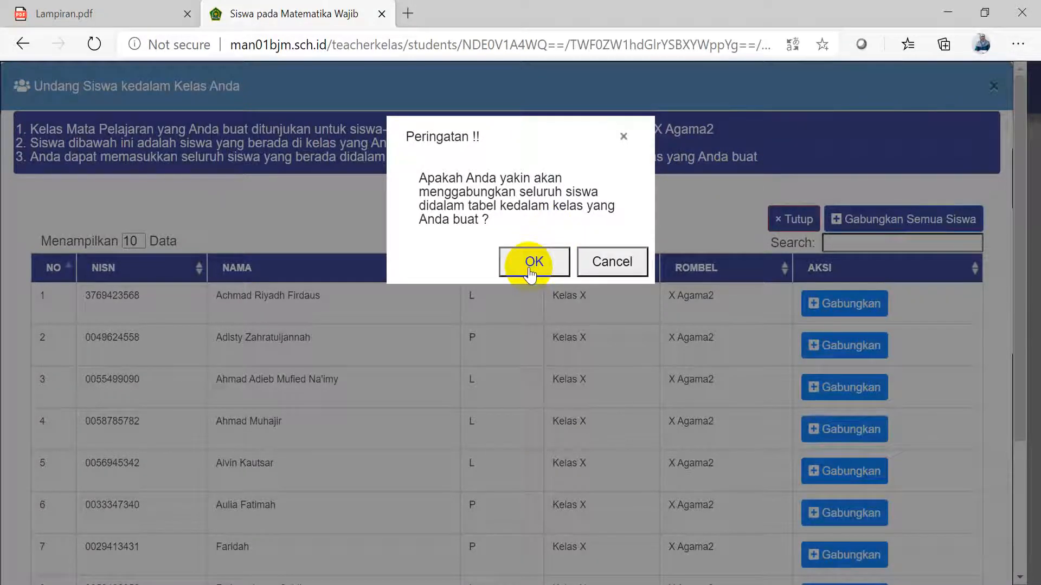
{"action": "left_click", "coordinate": [530, 266]}
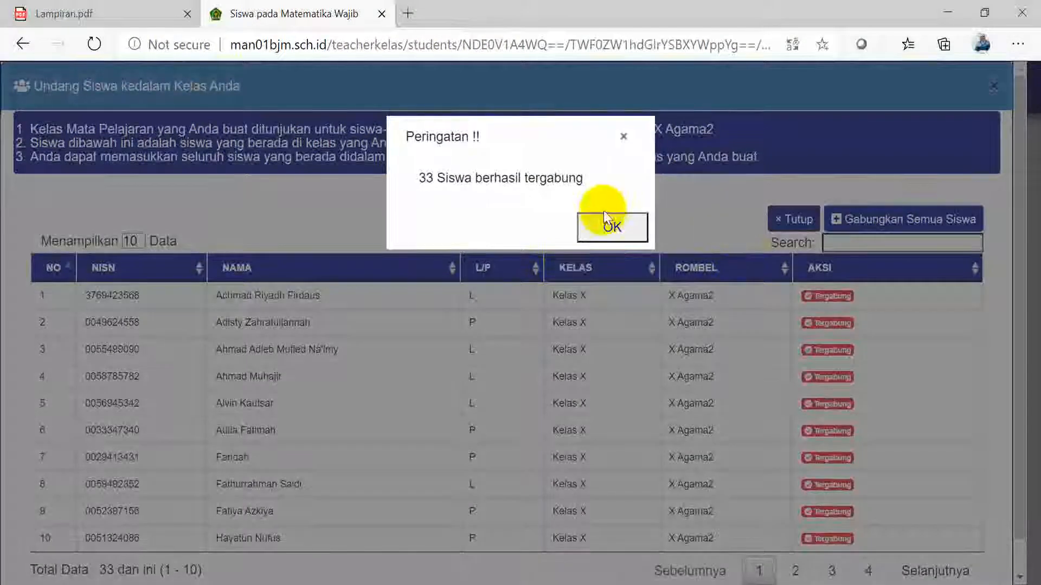
{"action": "left_click", "coordinate": [602, 230]}
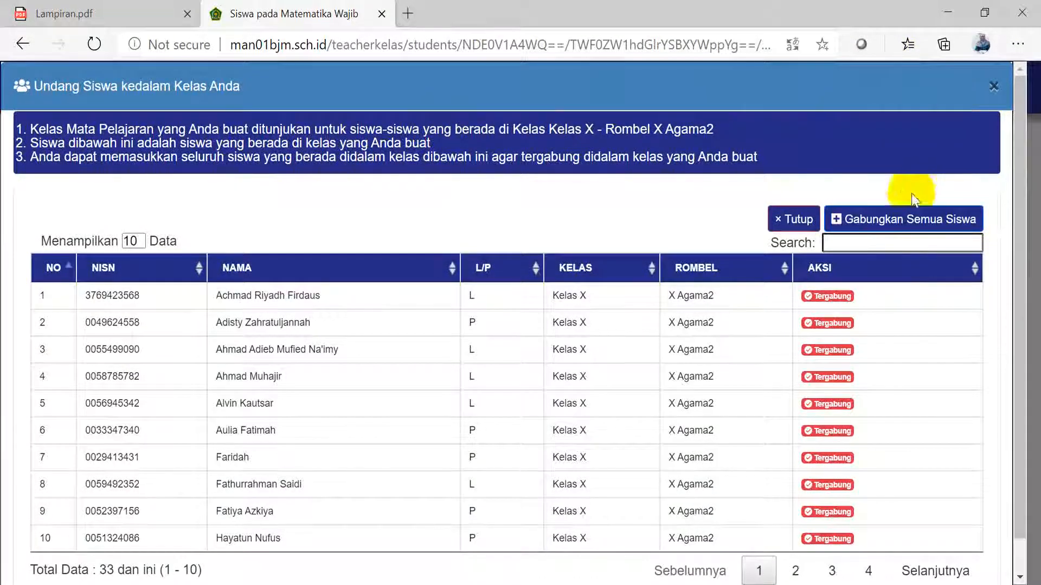
{"action": "left_click", "coordinate": [792, 217]}
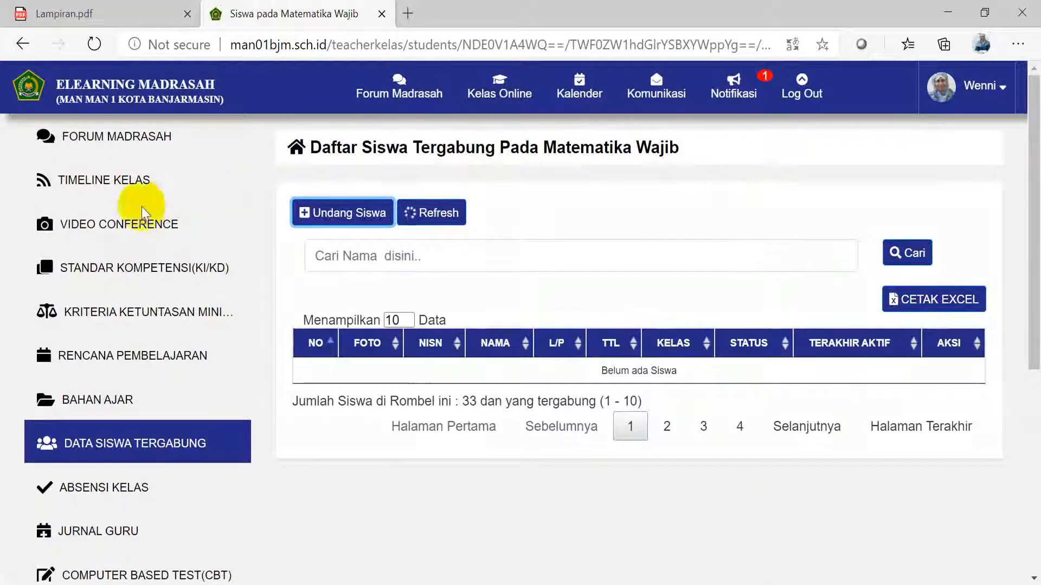
Step: Open the XII Agama 2 Matematika Wajib class, view its joined students and go to its Standar Kompetensi (KI/KD) page
{"action": "left_click", "coordinate": [498, 87]}
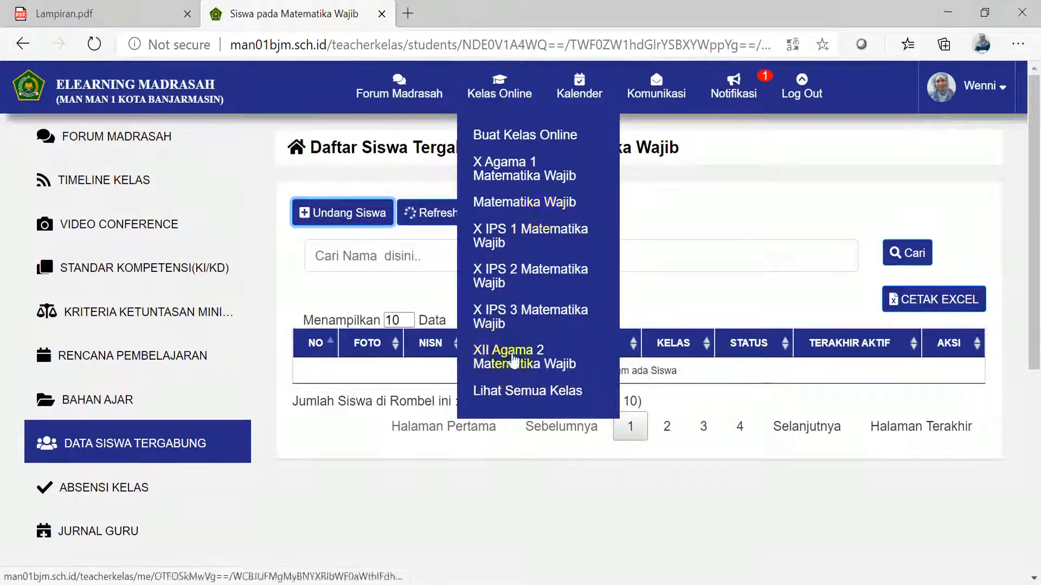
{"action": "left_click", "coordinate": [488, 356]}
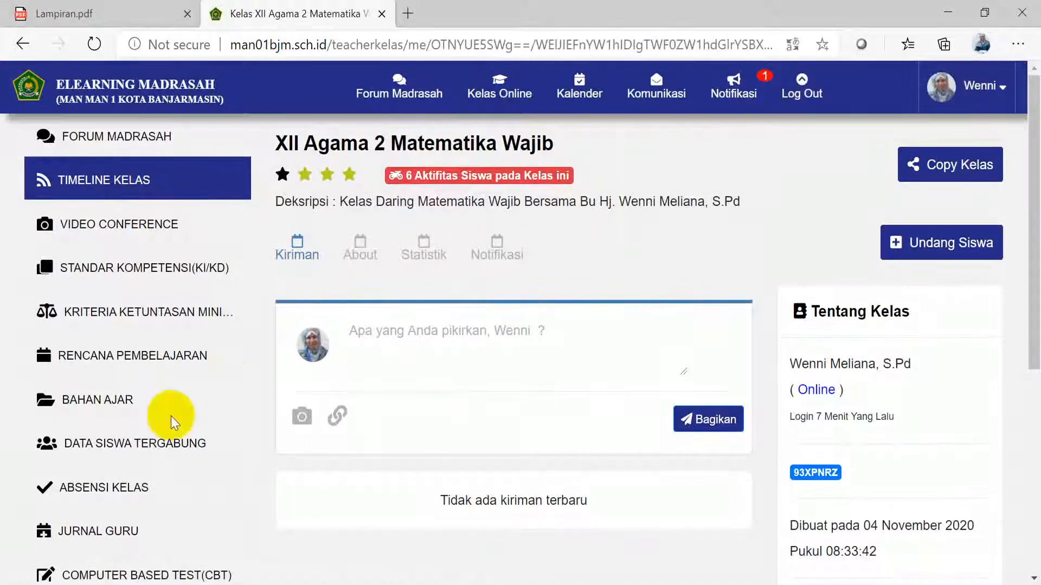
{"action": "left_click", "coordinate": [144, 446]}
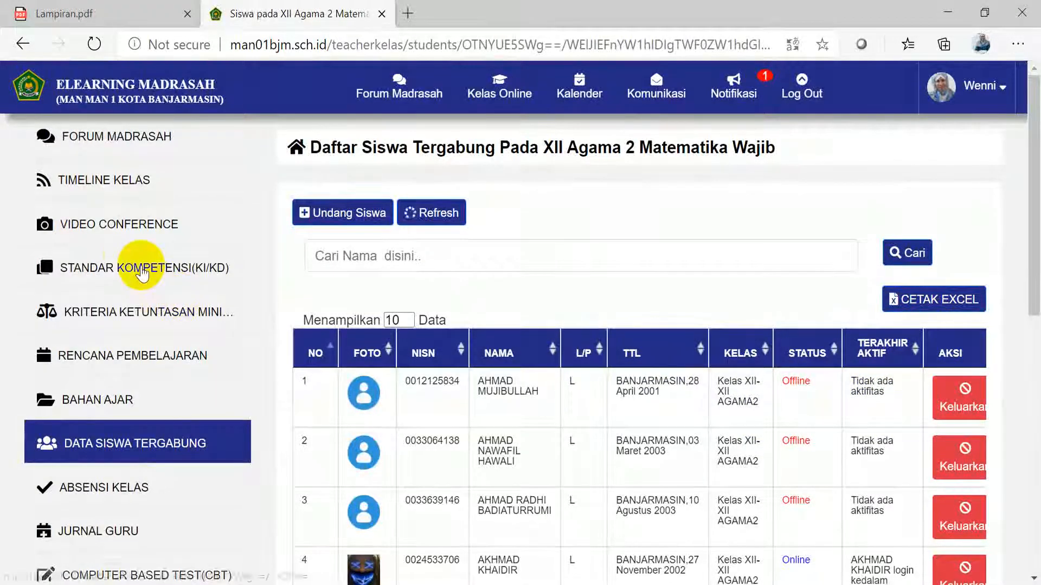
{"action": "left_click", "coordinate": [127, 267]}
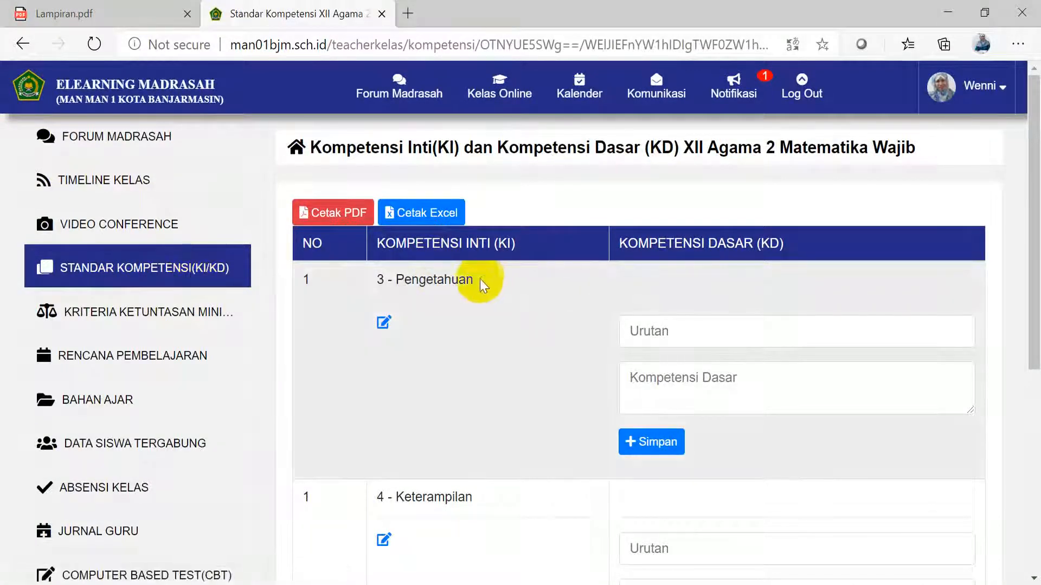
Step: Open the 3 - Pengetahuan core competency for editing and select the Kelas XII Kompetensi Inti 3 text on page 106 of Lampiran.pdf for copying
{"action": "left_click", "coordinate": [383, 324]}
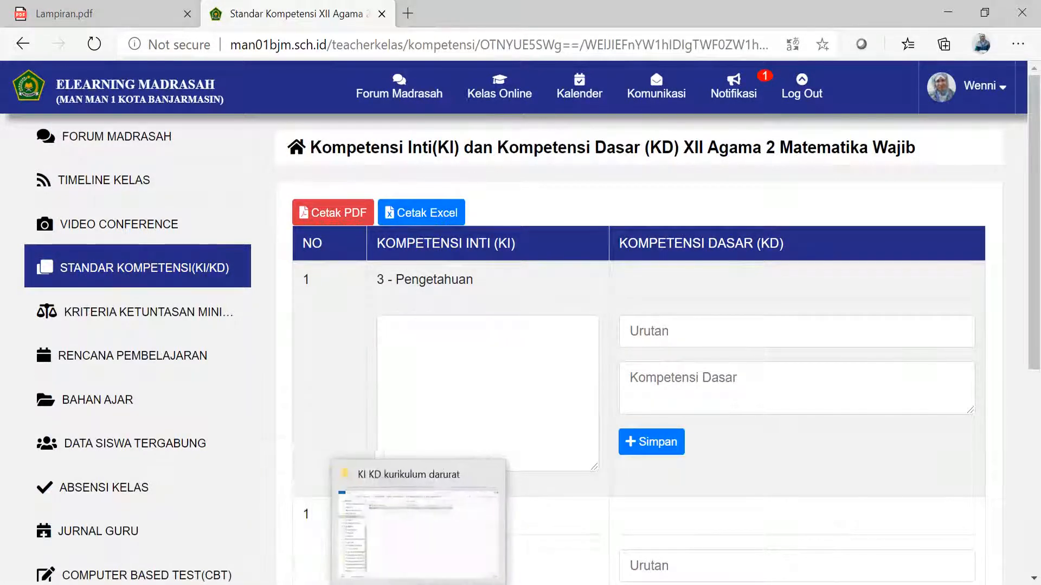
{"action": "left_click", "coordinate": [113, 15]}
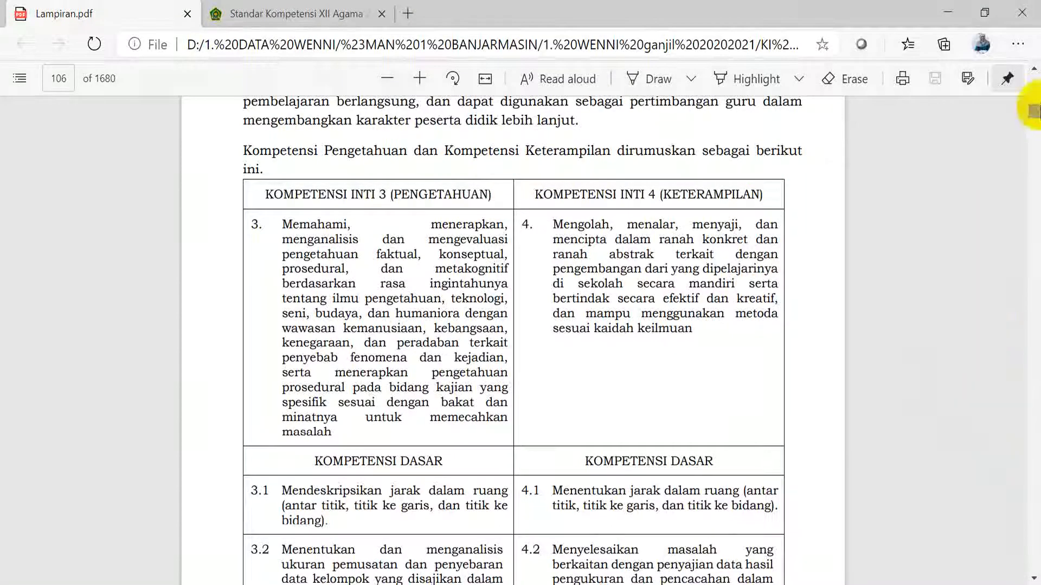
{"action": "left_click", "coordinate": [1036, 72]}
{"action": "left_click", "coordinate": [1036, 72]}
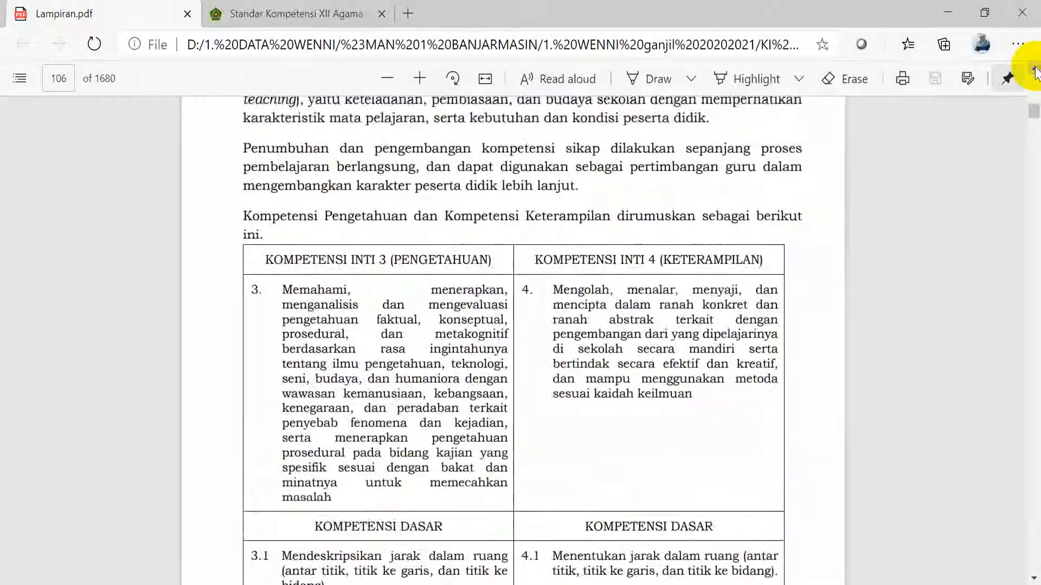
{"action": "left_click", "coordinate": [1036, 73]}
{"action": "left_click", "coordinate": [1036, 72]}
{"action": "left_click", "coordinate": [1036, 72]}
{"action": "left_click", "coordinate": [1036, 72]}
{"action": "left_click", "coordinate": [1036, 72]}
{"action": "left_click", "coordinate": [1036, 72]}
{"action": "left_click", "coordinate": [1036, 72]}
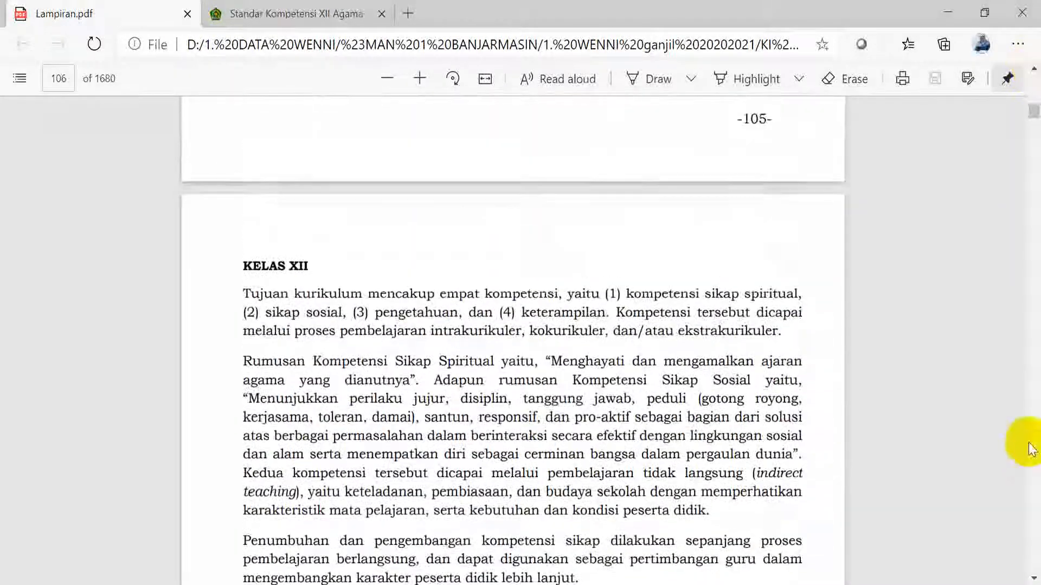
{"action": "left_click", "coordinate": [1032, 579]}
{"action": "left_click", "coordinate": [1032, 579]}
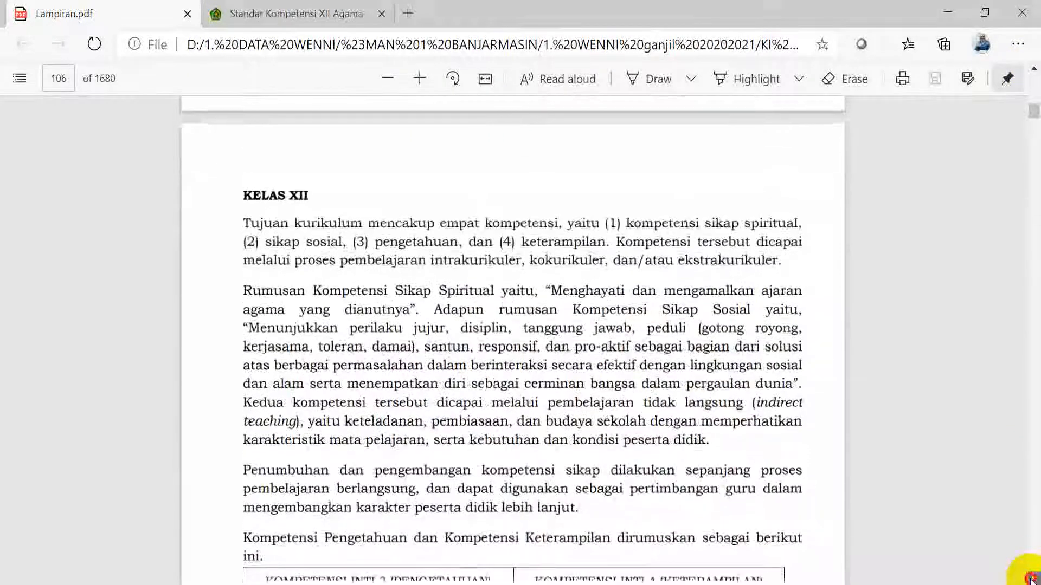
{"action": "left_click", "coordinate": [1032, 579]}
{"action": "left_click", "coordinate": [1032, 579]}
{"action": "left_click", "coordinate": [1031, 579]}
{"action": "left_click", "coordinate": [1032, 579]}
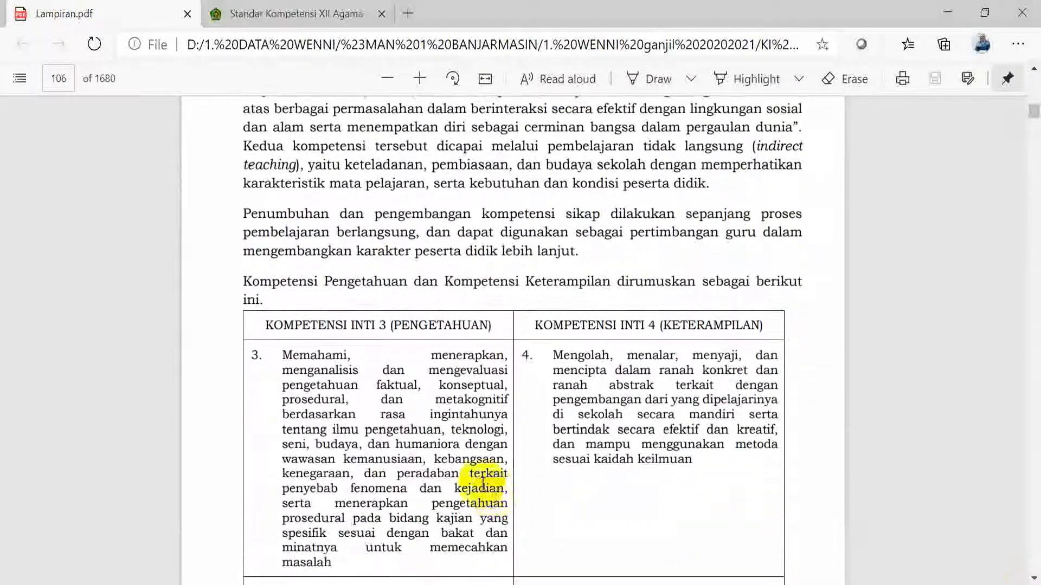
{"action": "left_click", "coordinate": [1034, 580]}
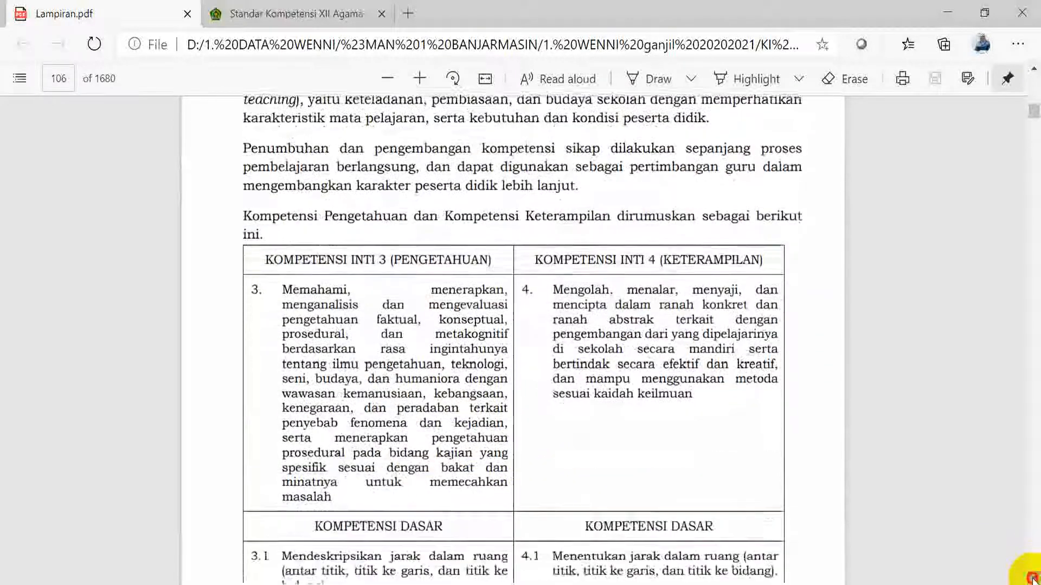
{"action": "left_click", "coordinate": [1034, 580]}
{"action": "left_click", "coordinate": [283, 221]}
{"action": "left_click_drag", "start_coordinate": [282, 220], "coordinate": [333, 438]}
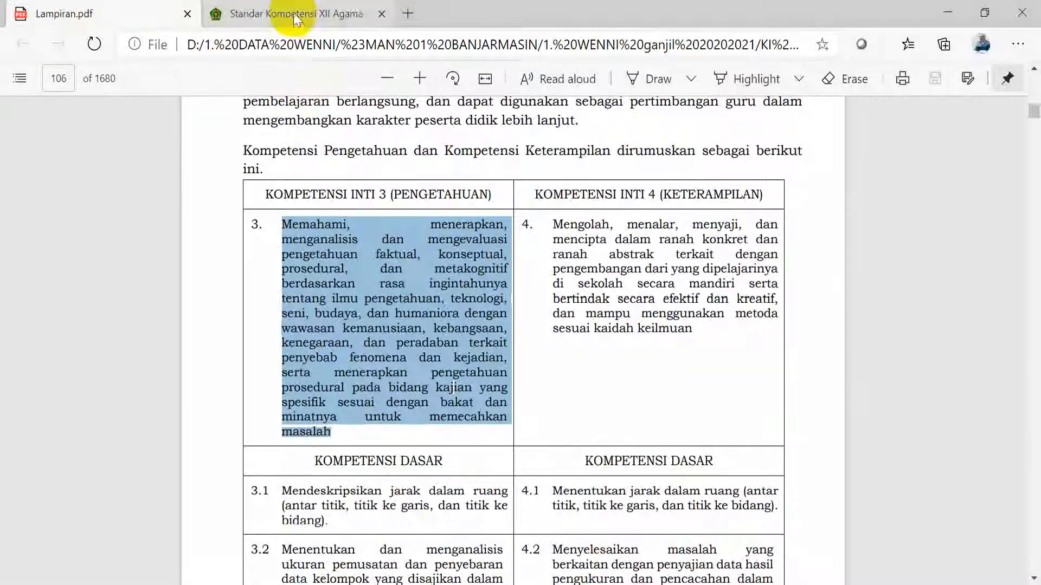
Step: Paste the copied Kompetensi Inti text into 3 - Pengetahuan of the class's KI/KD page and save it
{"action": "left_click", "coordinate": [265, 16]}
{"action": "left_click", "coordinate": [417, 339]}
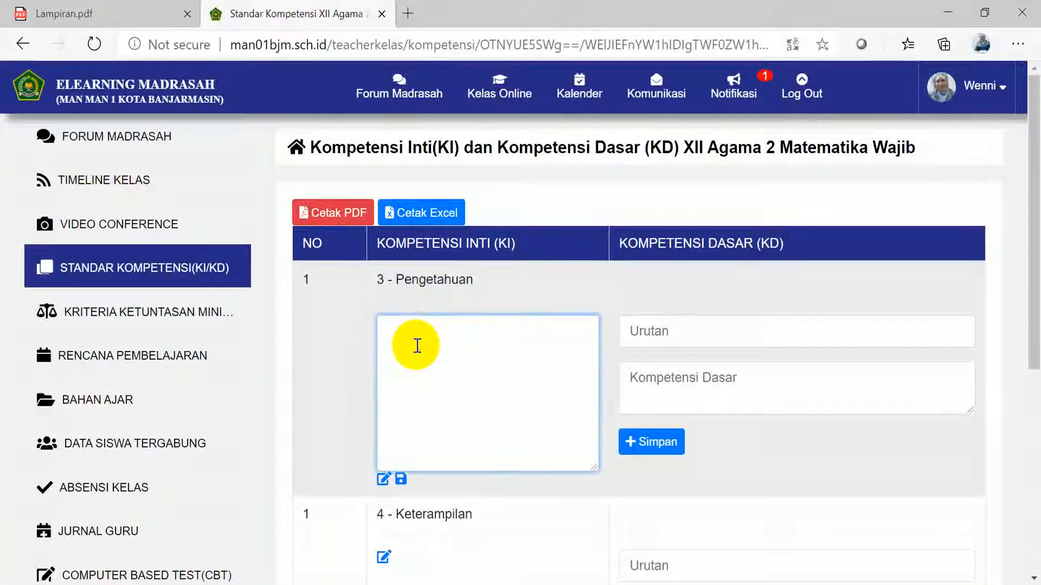
{"action": "key", "text": "ctrl+v"}
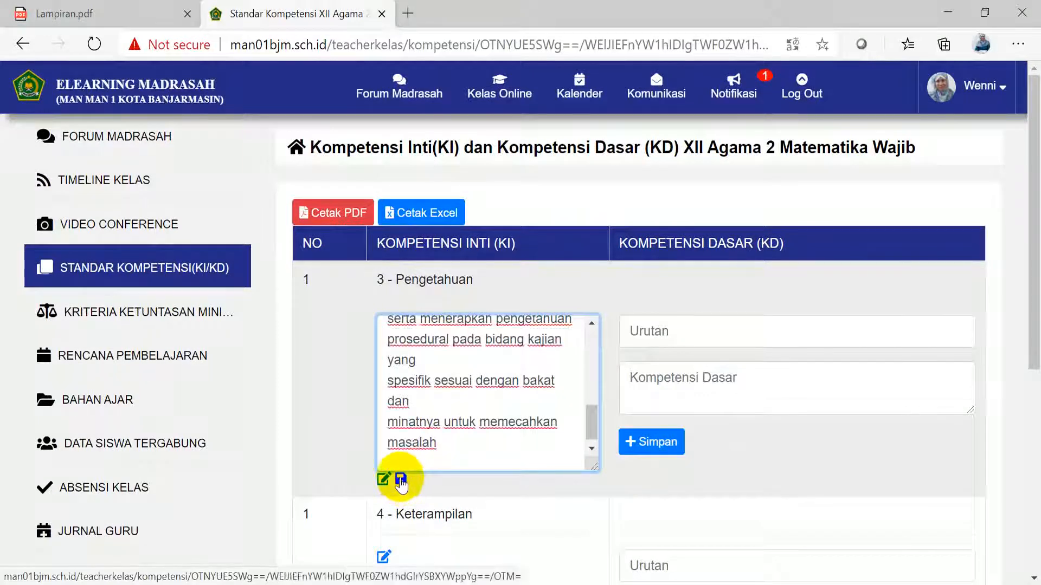
{"action": "left_click", "coordinate": [401, 481]}
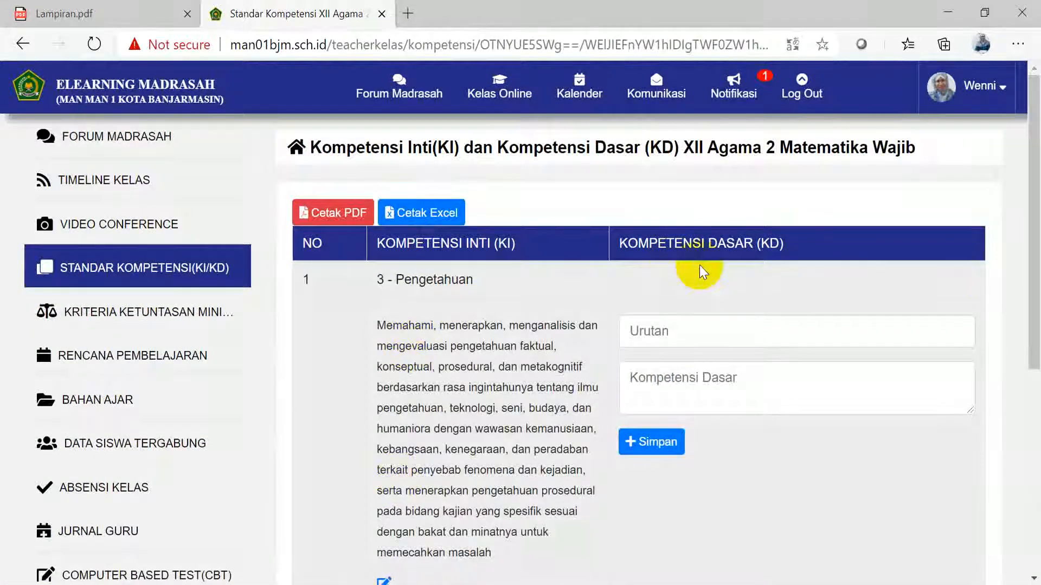
Step: Set the Urutan of the new Kompetensi Dasar under 3 - Pengetahuan to 1
{"action": "left_click_drag", "start_coordinate": [1033, 232], "coordinate": [1035, 267]}
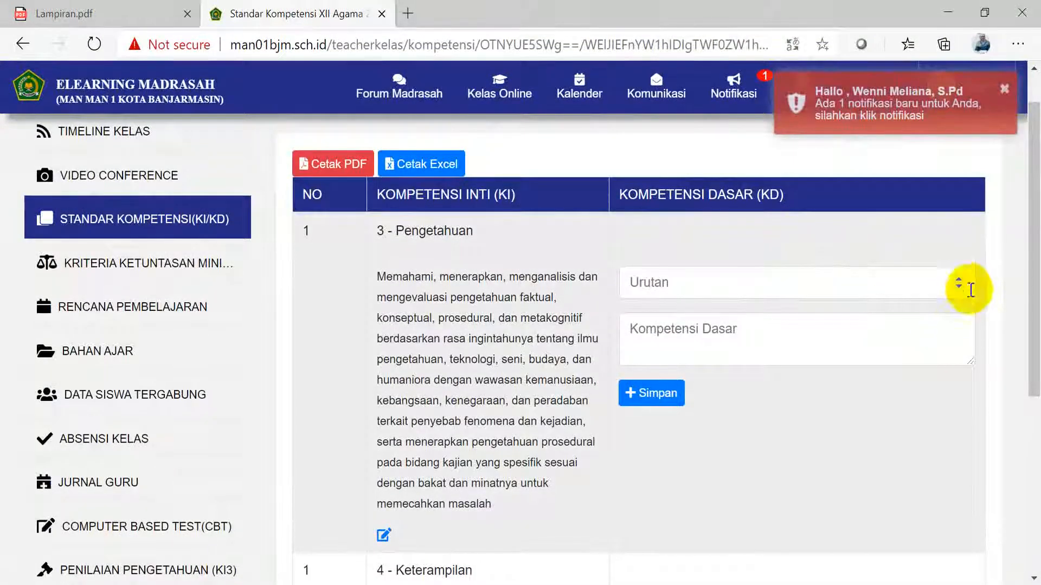
{"action": "left_click", "coordinate": [959, 278]}
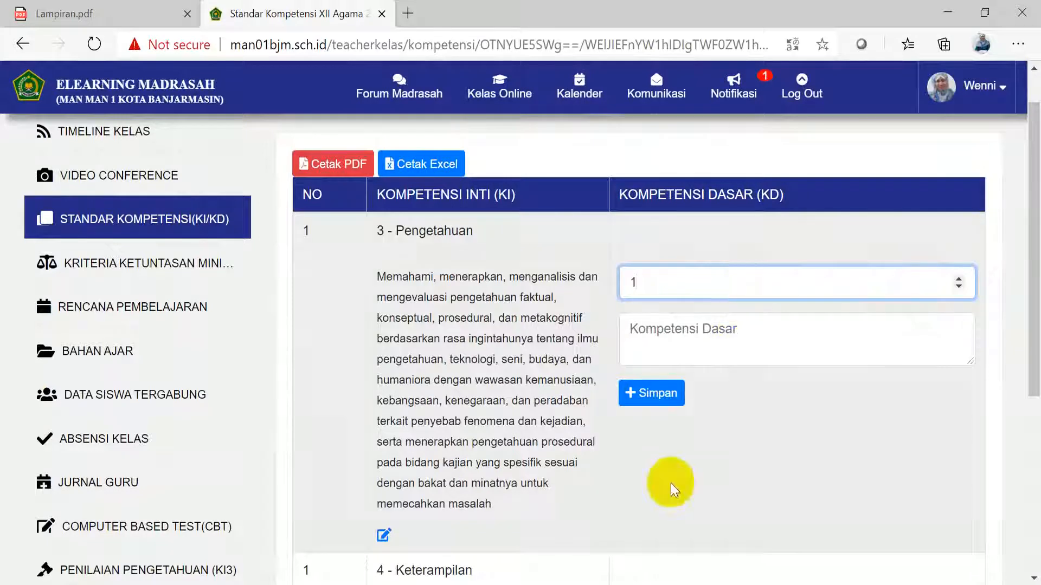
{"action": "mouse_move", "coordinate": [381, 584]}
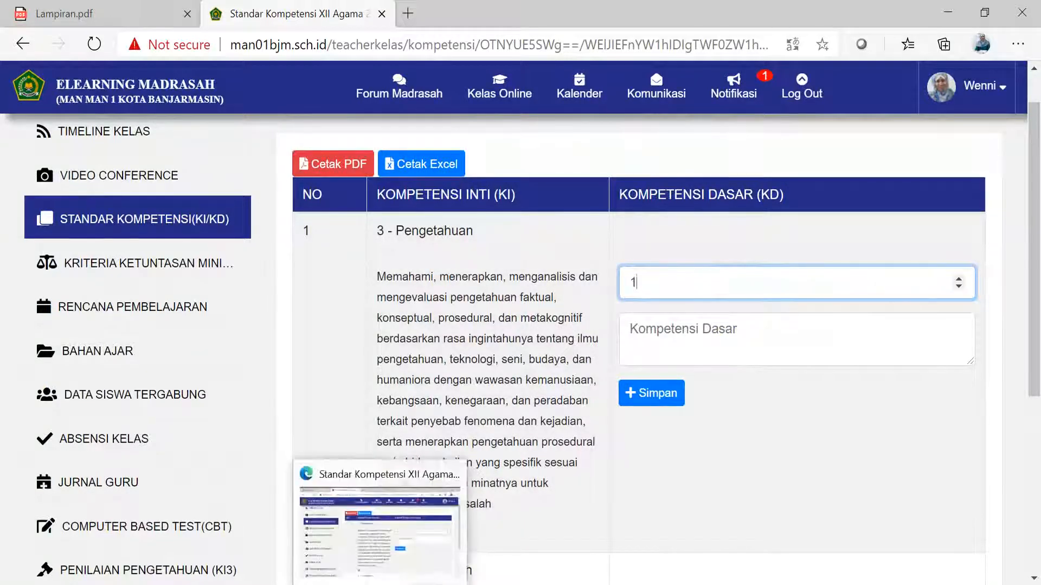
{"action": "left_click", "coordinate": [348, 538]}
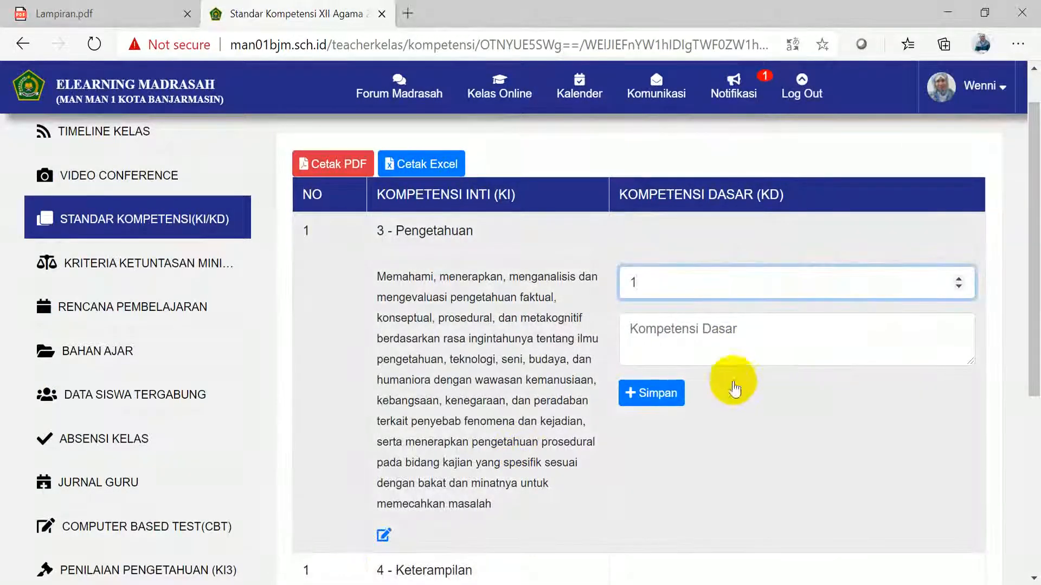
Step: Copy the Kompetensi Dasar 3.1 text from Lampiran.pdf into the Kompetensi Dasar entry under 3 - Pengetahuan and save it
{"action": "left_click", "coordinate": [146, 13]}
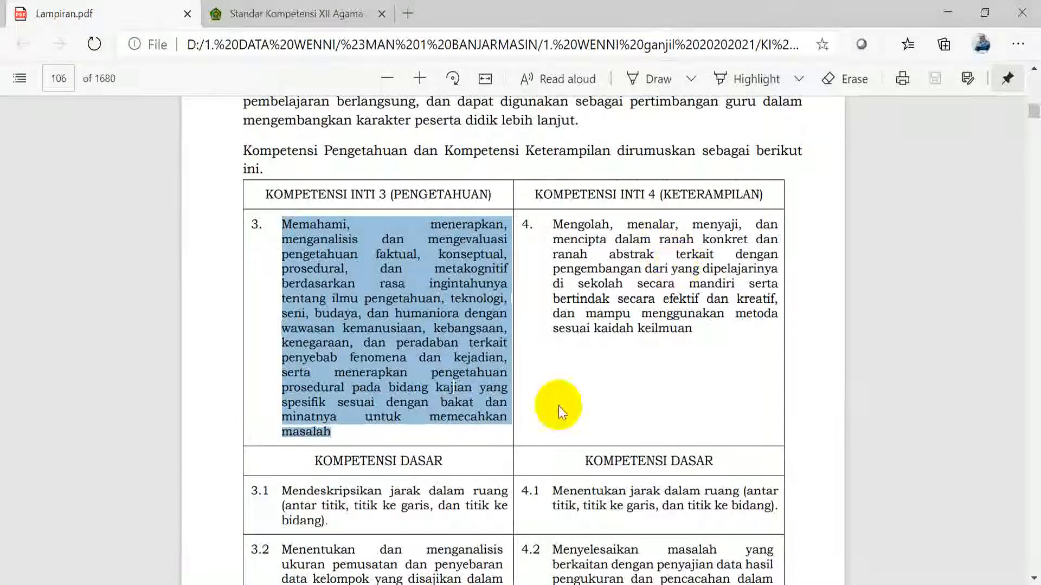
{"action": "scroll", "coordinate": [1036, 576], "scroll_direction": "down", "scroll_amount": 3}
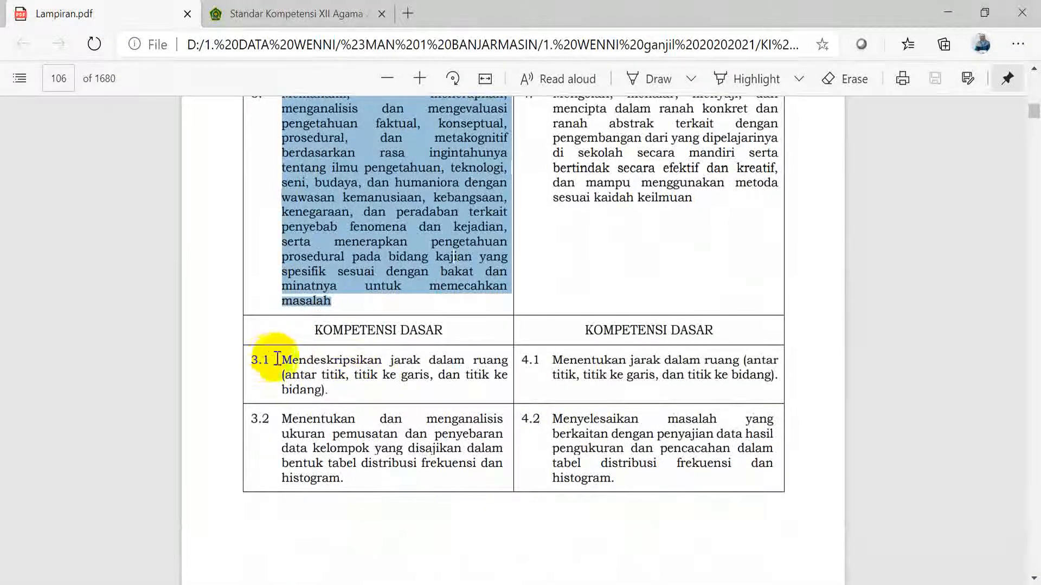
{"action": "left_click_drag", "start_coordinate": [282, 360], "coordinate": [332, 390]}
{"action": "key", "text": "ctrl+c"}
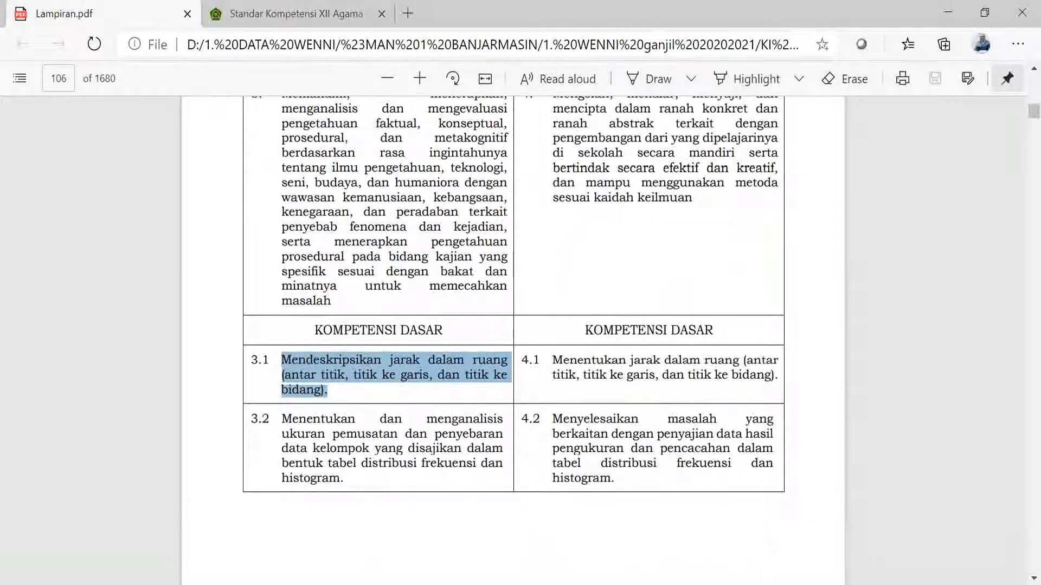
{"action": "left_click", "coordinate": [297, 12]}
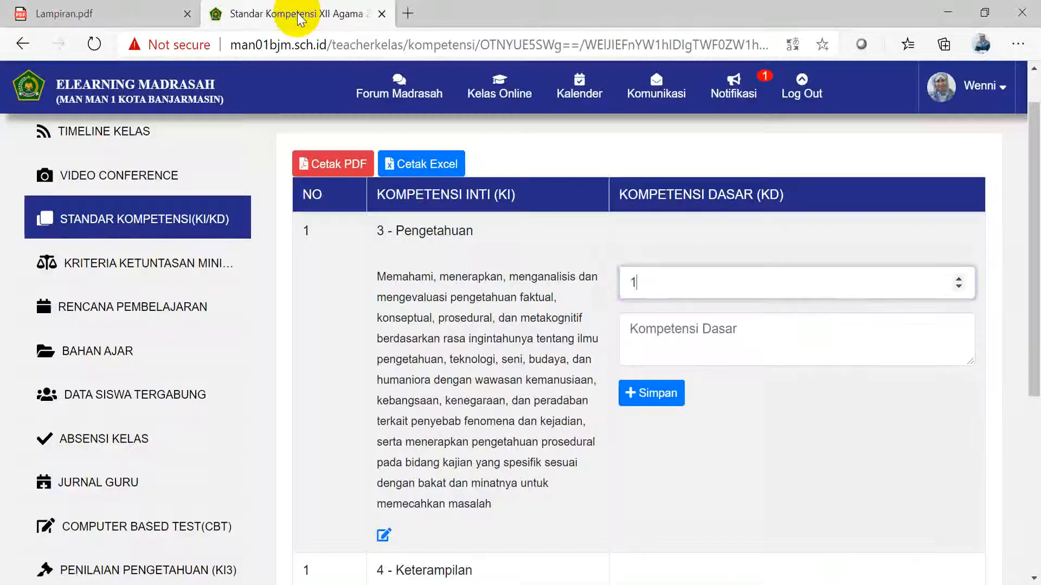
{"action": "left_click", "coordinate": [644, 329]}
{"action": "key", "text": "ctrl+v"}
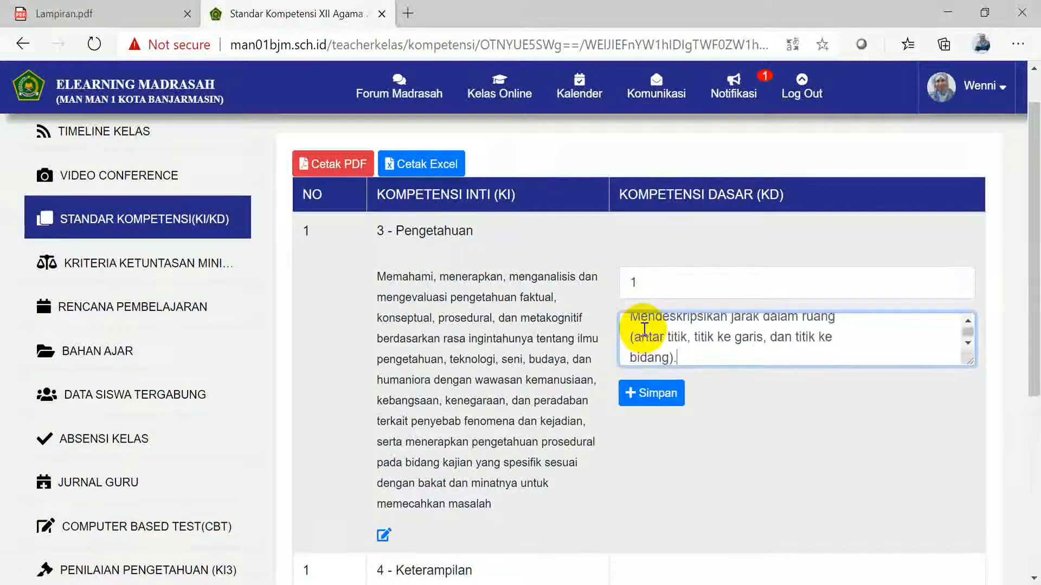
{"action": "left_click", "coordinate": [651, 396]}
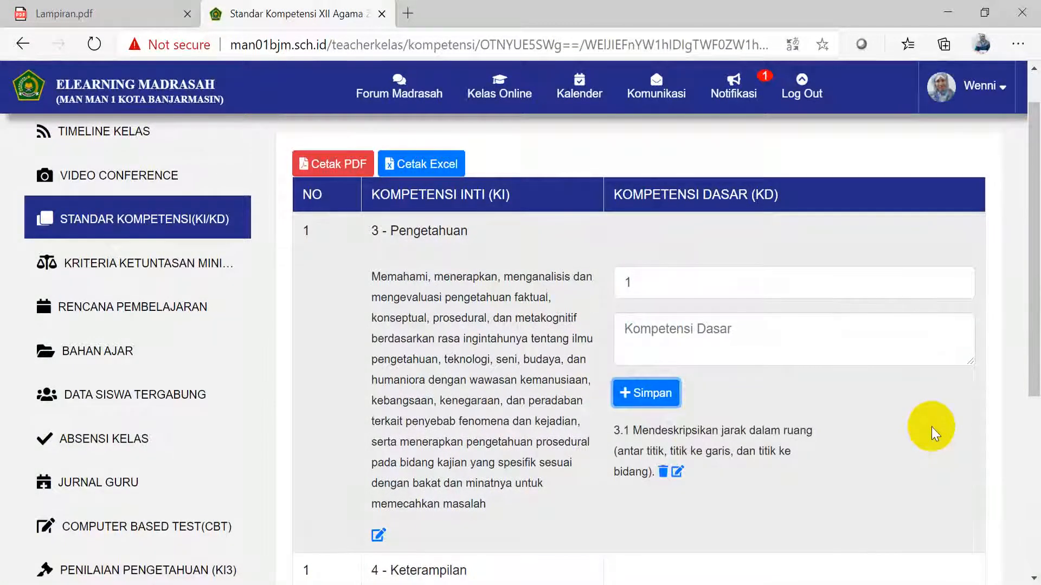
Step: Add Kompetensi Dasar 3.2 under 3 - Pengetahuan with Urutan 2 and the 3.2 text copied from Lampiran.pdf, and save it
{"action": "left_click", "coordinate": [960, 278]}
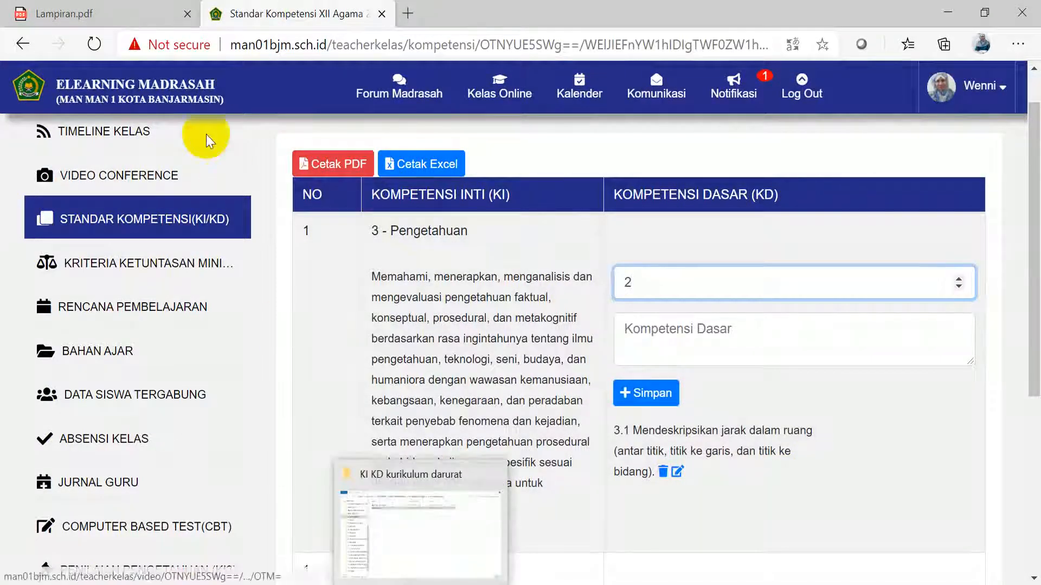
{"action": "left_click", "coordinate": [115, 9]}
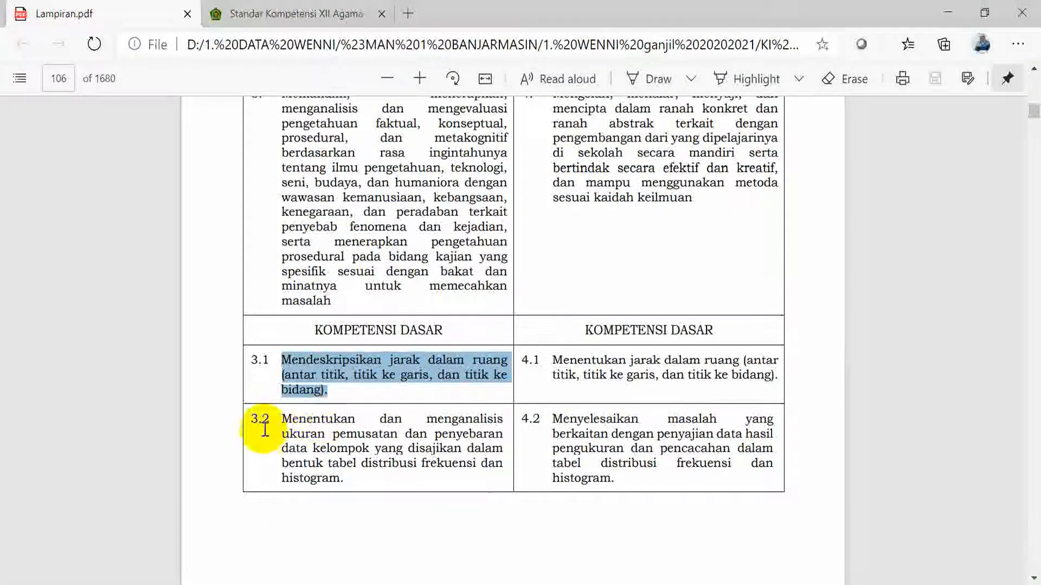
{"action": "left_click_drag", "start_coordinate": [281, 419], "coordinate": [351, 478]}
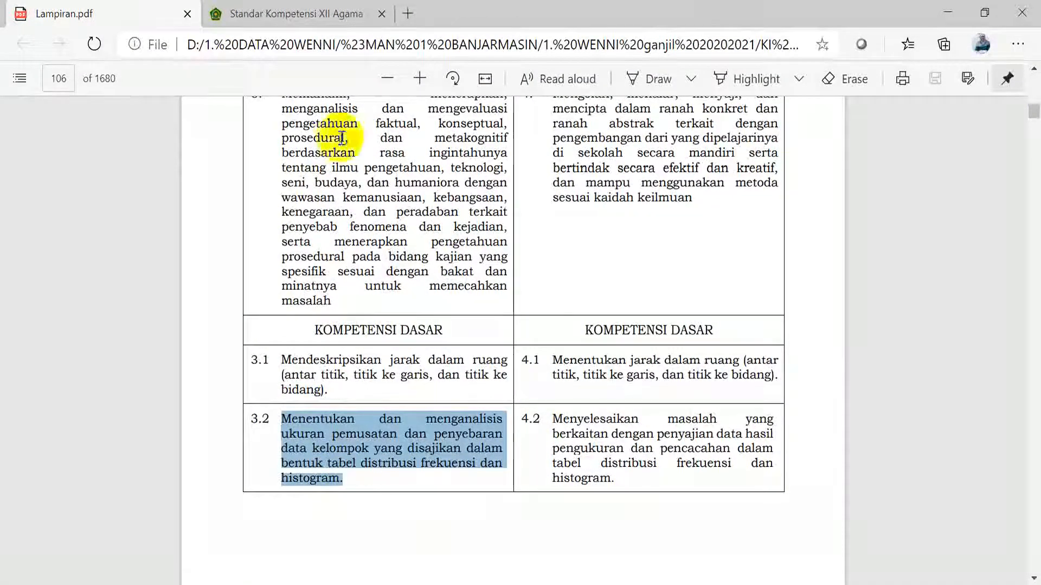
{"action": "left_click", "coordinate": [288, 13]}
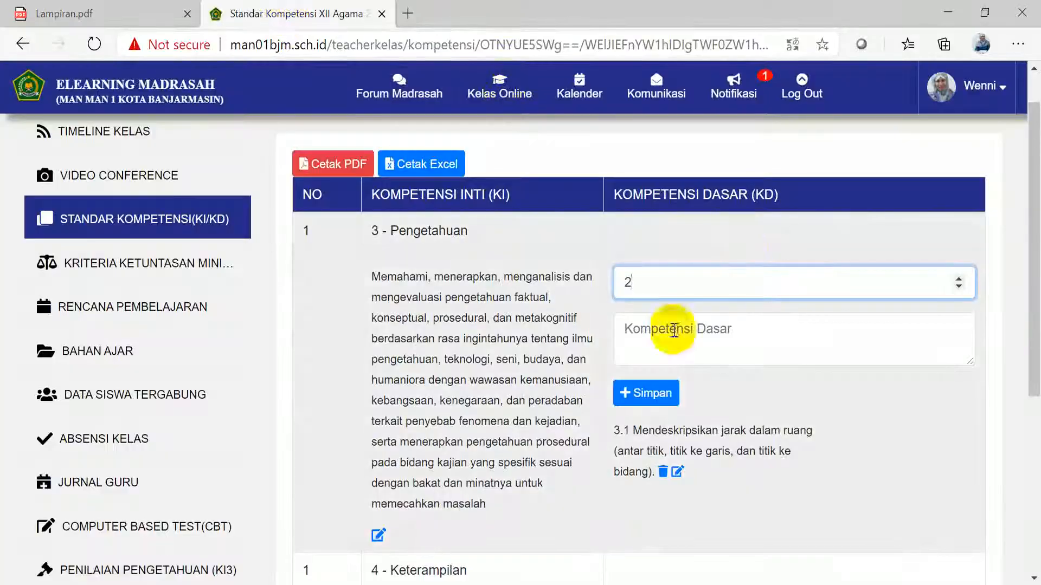
{"action": "left_click", "coordinate": [655, 333]}
{"action": "key", "text": "ctrl+v"}
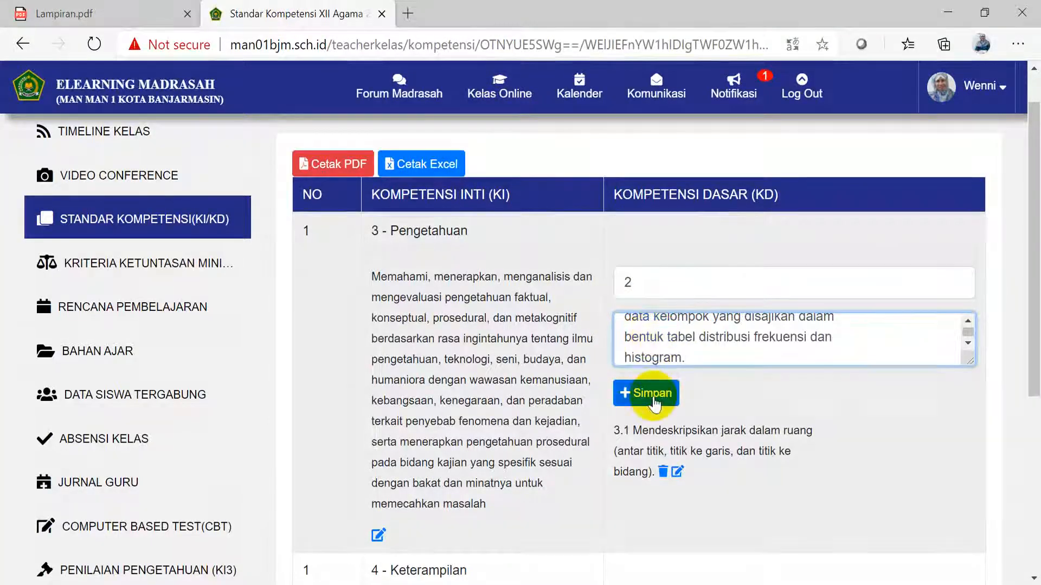
{"action": "left_click", "coordinate": [653, 400]}
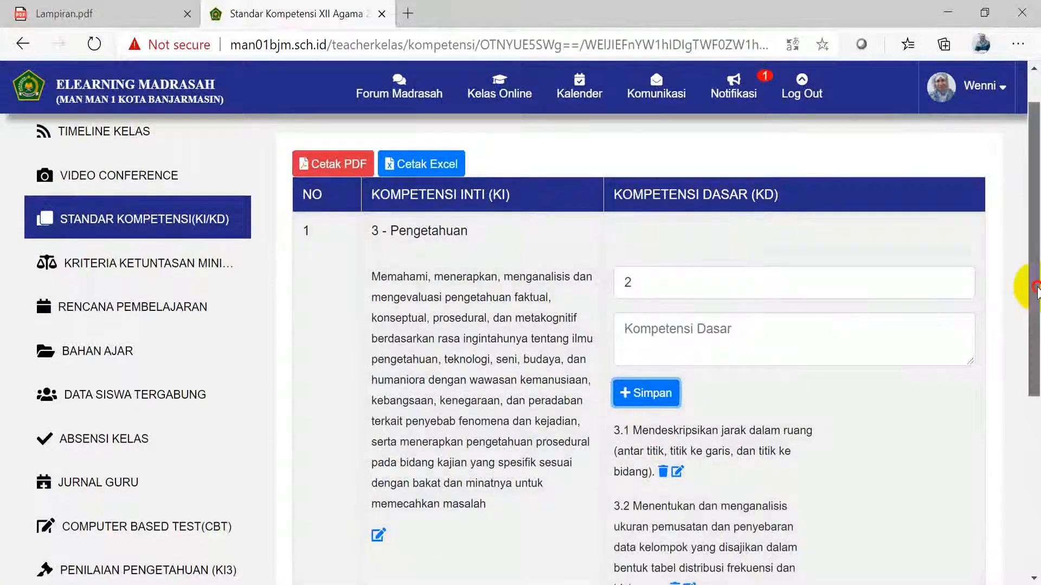
Step: Fill in the 4 - Keterampilan core competency with the Kompetensi Inti 4 text copied from page 106 of Lampiran.pdf and save it
{"action": "left_click_drag", "start_coordinate": [1024, 288], "coordinate": [1036, 461]}
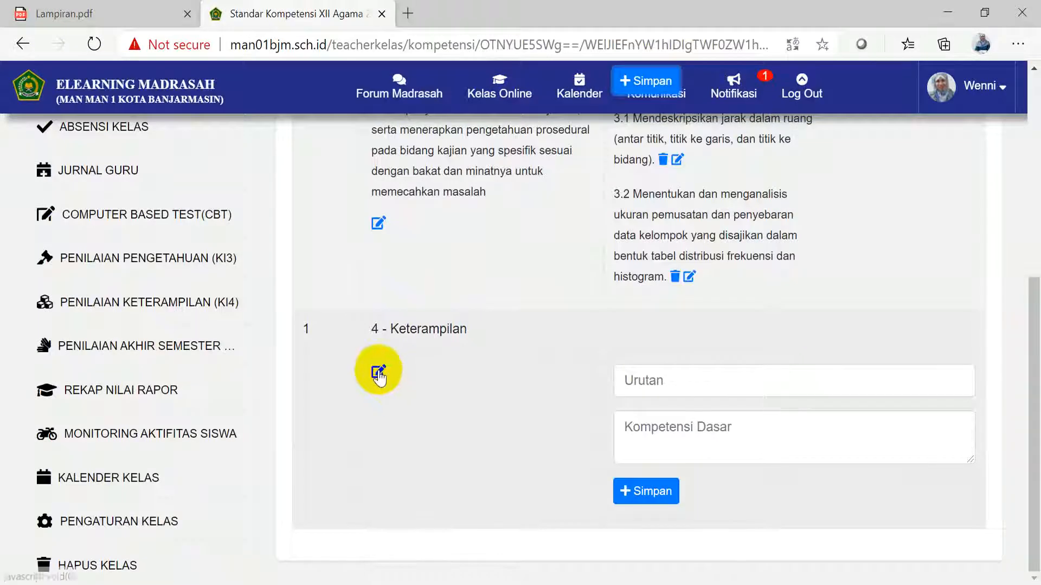
{"action": "left_click", "coordinate": [378, 373]}
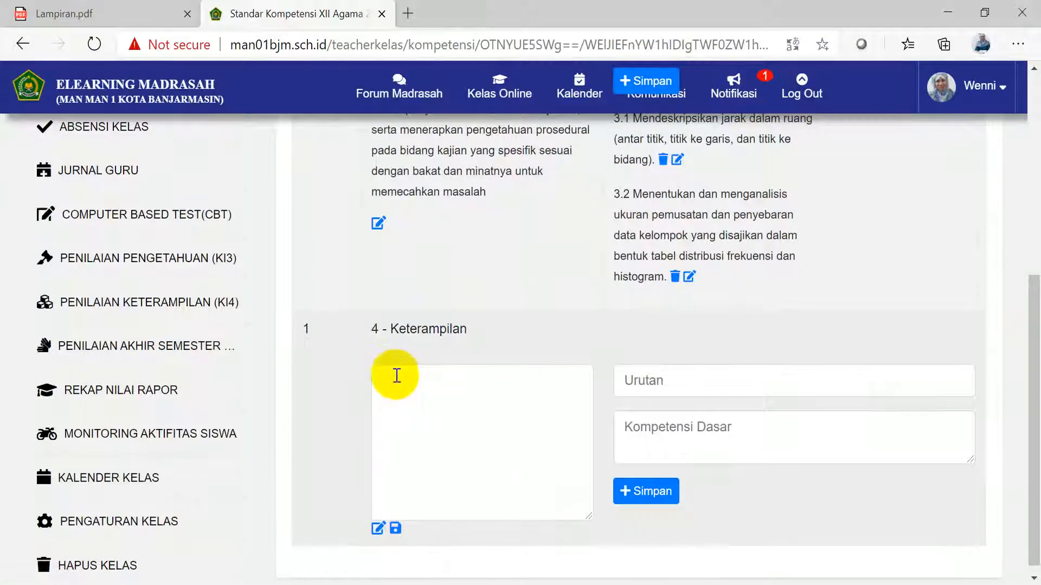
{"action": "left_click", "coordinate": [76, 12]}
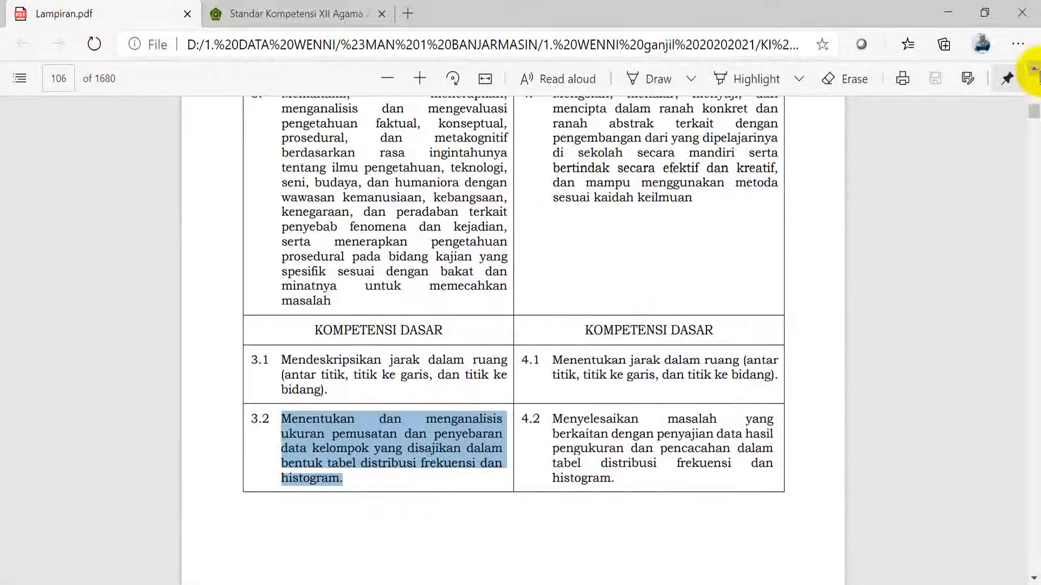
{"action": "scroll", "coordinate": [1033, 69], "scroll_direction": "up", "scroll_amount": 4}
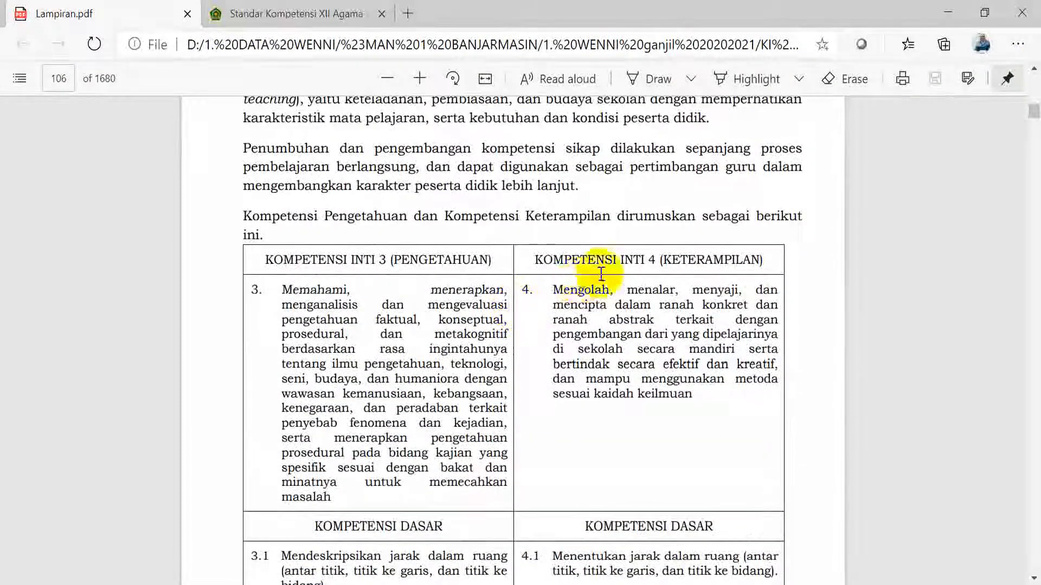
{"action": "left_click_drag", "start_coordinate": [551, 289], "coordinate": [686, 400]}
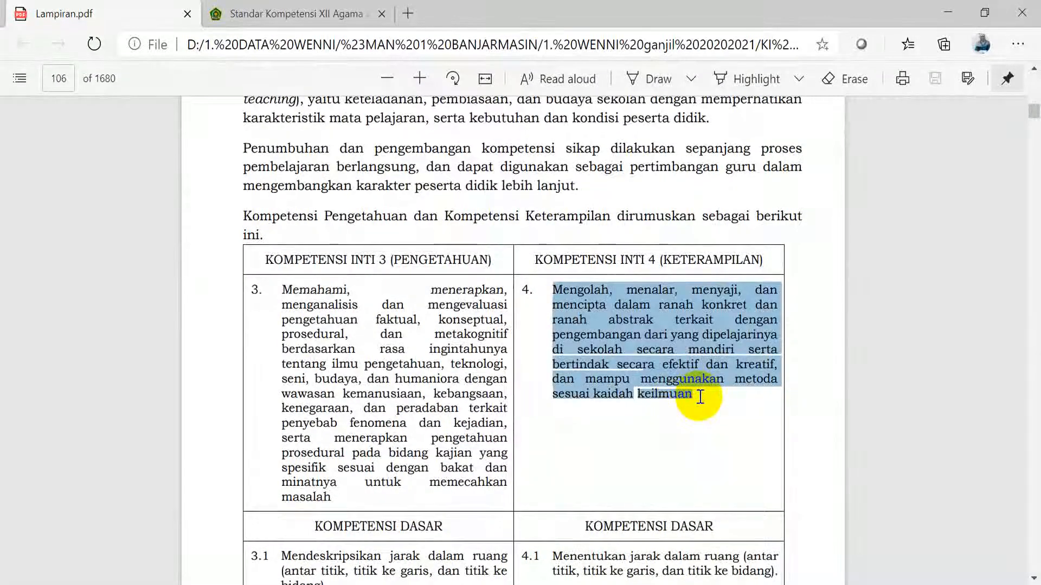
{"action": "left_click", "coordinate": [431, 12]}
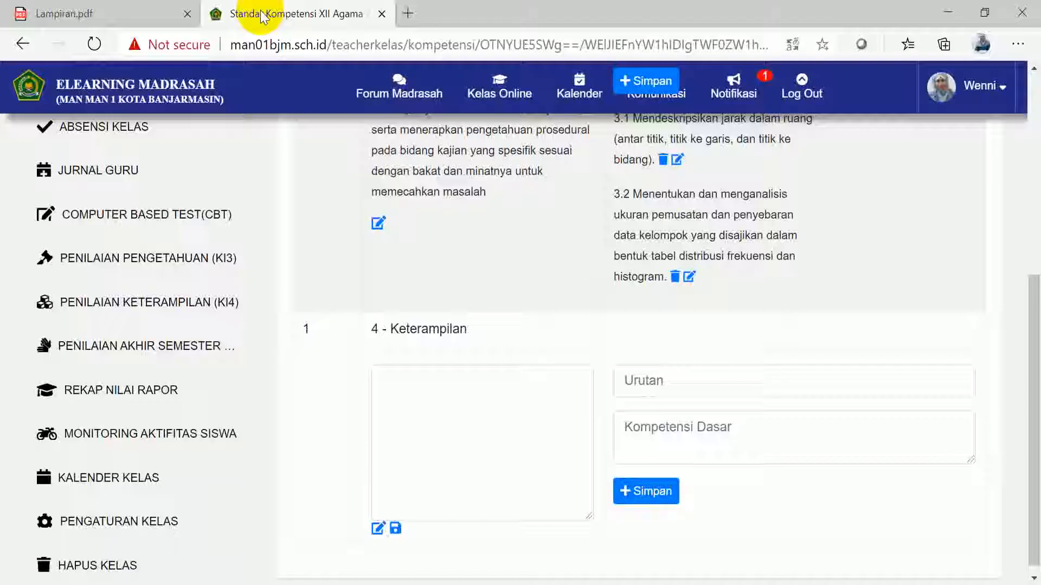
{"action": "left_click", "coordinate": [474, 384]}
{"action": "key", "text": "ctrl+v"}
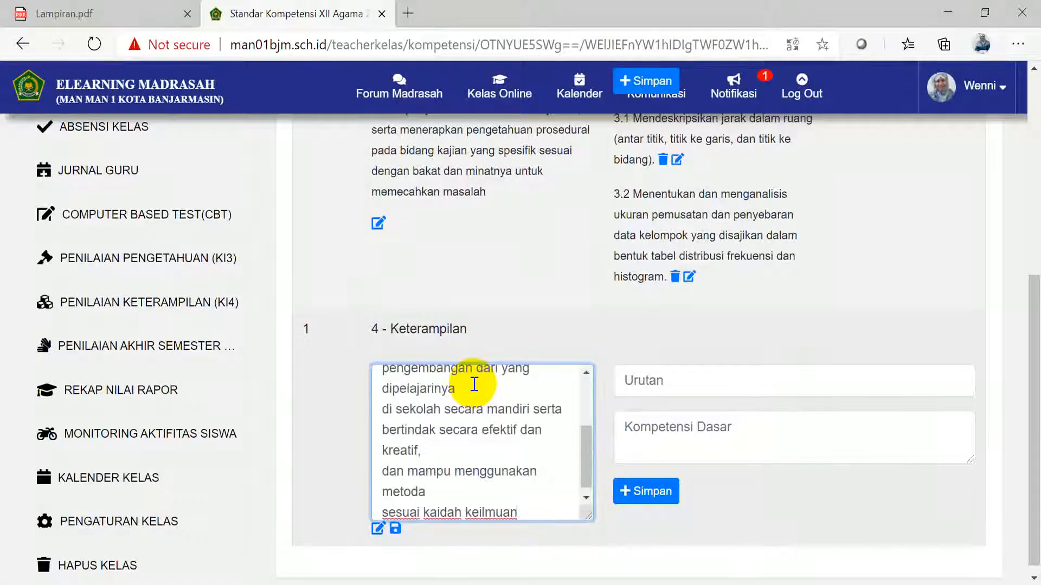
{"action": "left_click", "coordinate": [394, 530]}
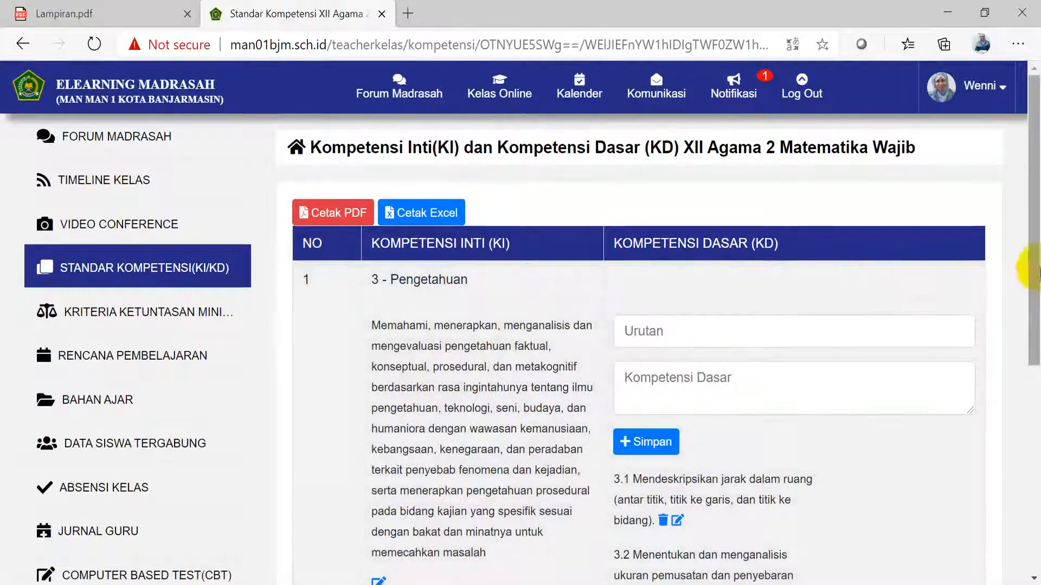
Step: Set the Urutan of the new Kompetensi Dasar under 4 - Keterampilan to 1 and copy the 4.1 text from Lampiran.pdf
{"action": "left_click_drag", "start_coordinate": [1036, 266], "coordinate": [1036, 490]}
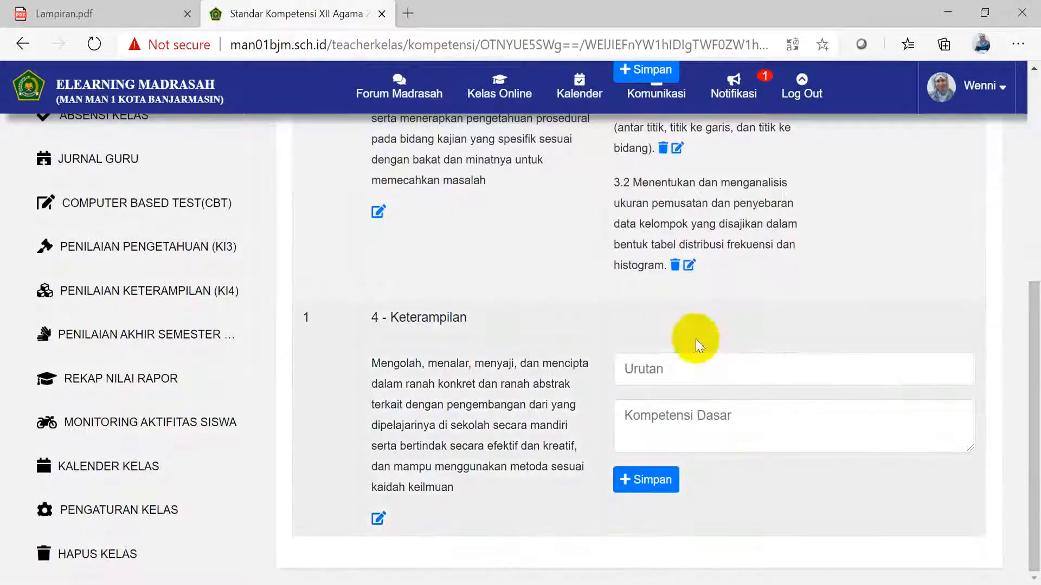
{"action": "left_click", "coordinate": [958, 367]}
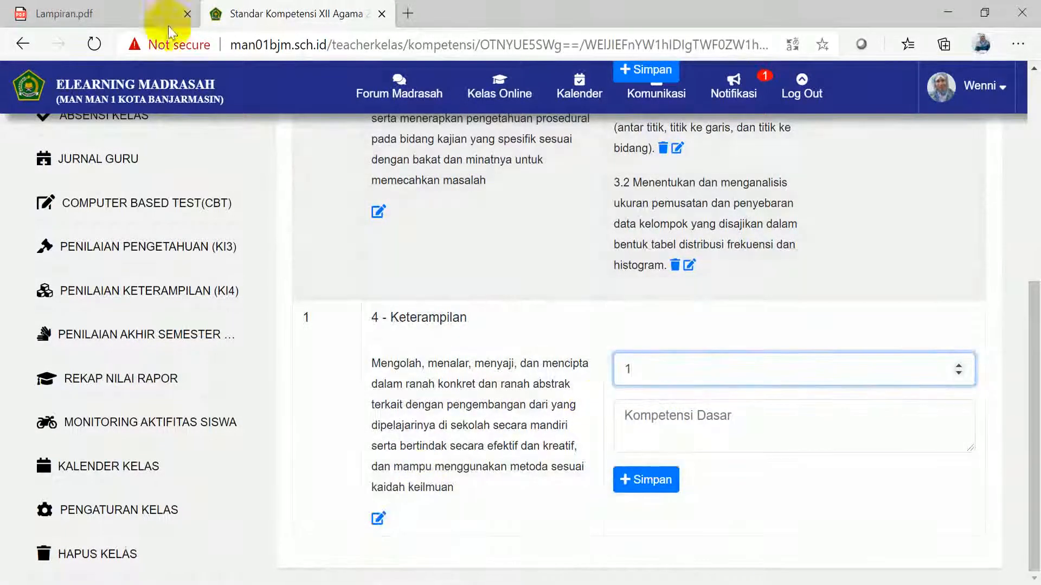
{"action": "left_click", "coordinate": [126, 5]}
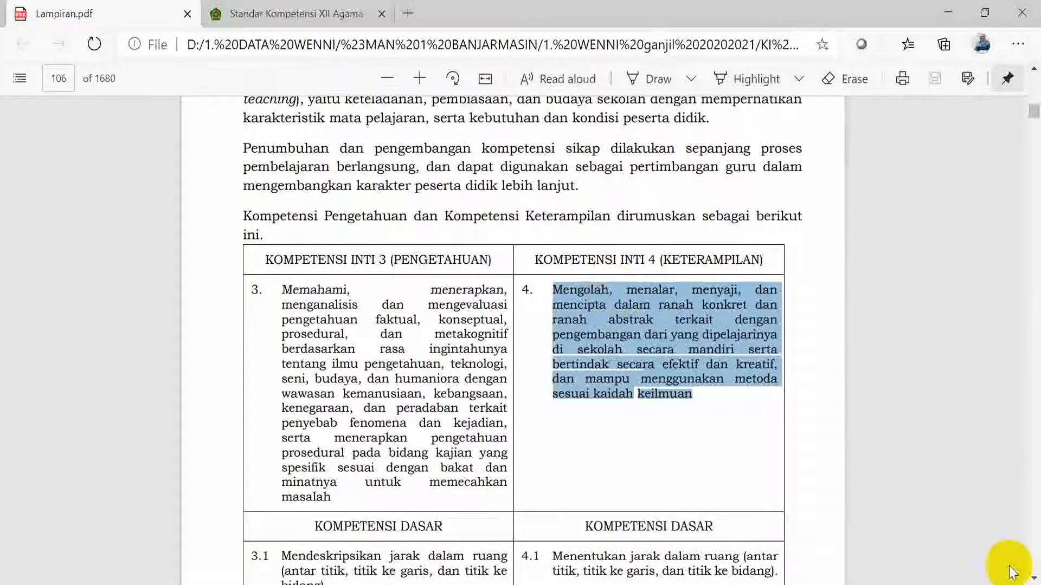
{"action": "scroll", "coordinate": [1032, 578], "scroll_direction": "down", "scroll_amount": 5}
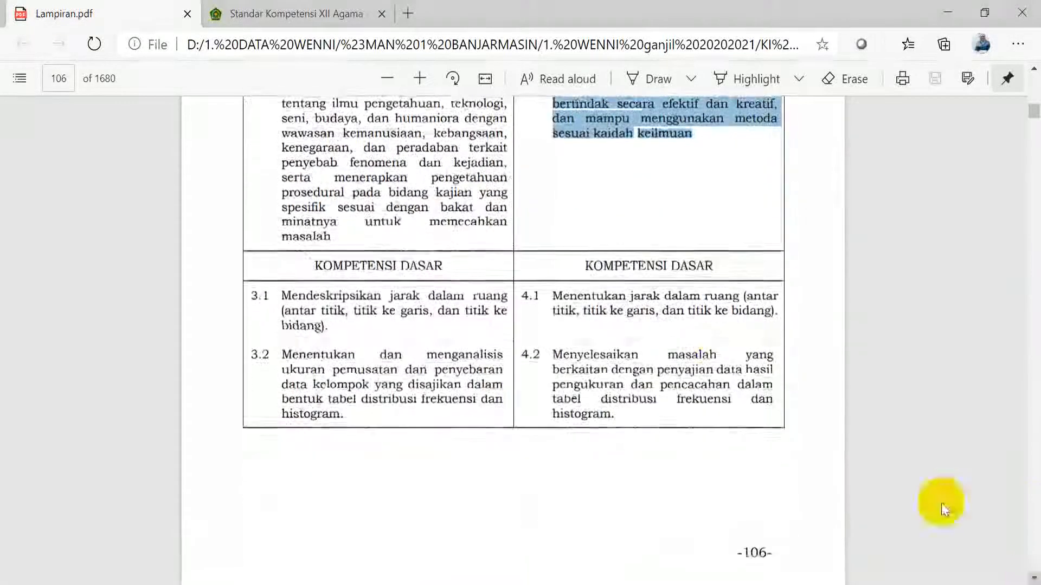
{"action": "left_click_drag", "start_coordinate": [551, 294], "coordinate": [785, 308]}
{"action": "key", "text": "ctrl+c"}
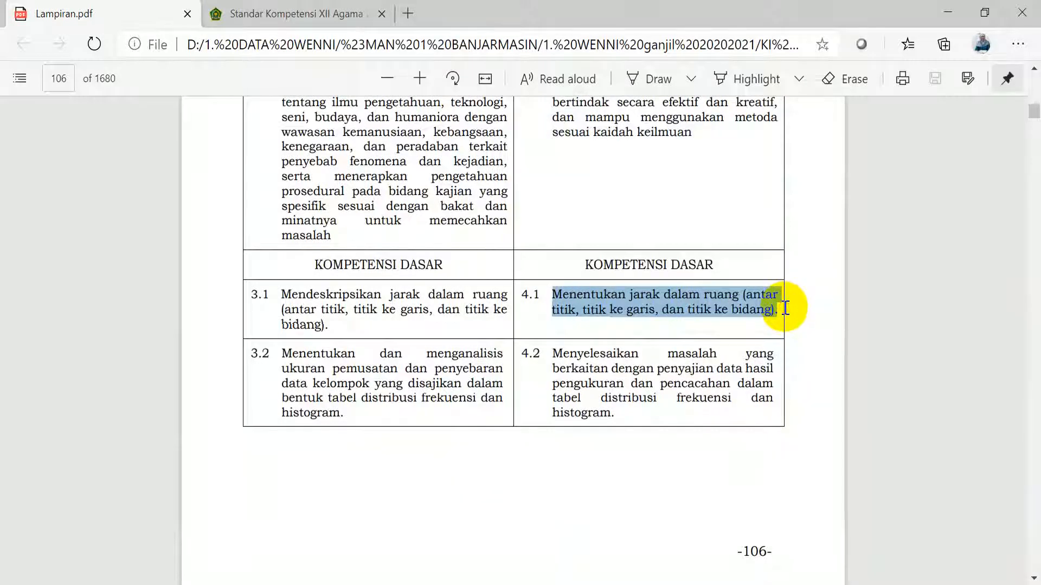
Step: Paste the copied 4.1 text into the Kompetensi Dasar entry under 4 - Keterampilan with Urutan 1 and save it
{"action": "left_click", "coordinate": [242, 12]}
{"action": "left_click", "coordinate": [618, 360]}
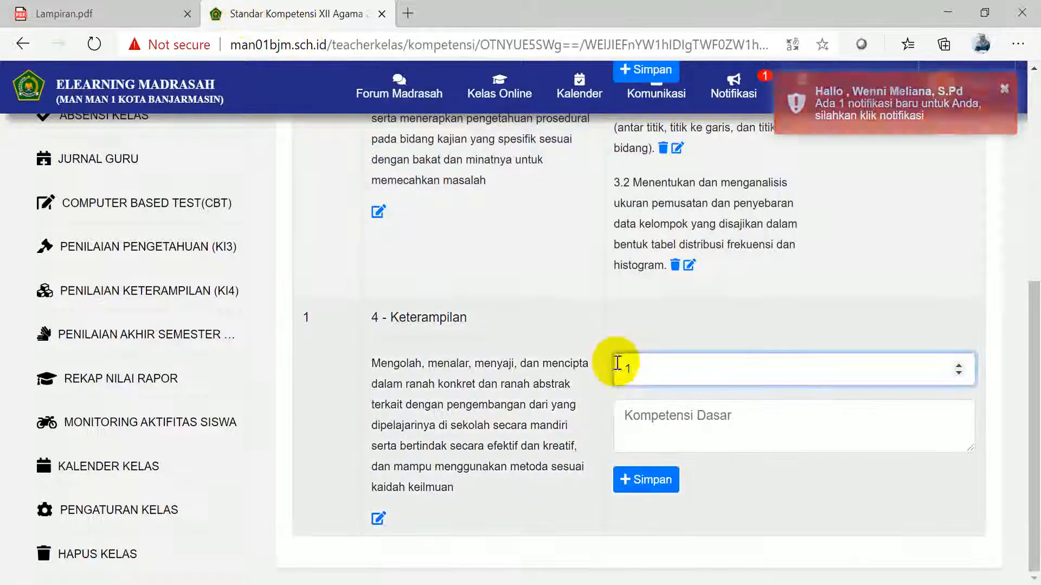
{"action": "type", "text": "1"}
{"action": "left_click", "coordinate": [639, 413]}
{"action": "key", "text": "ctrl+v"}
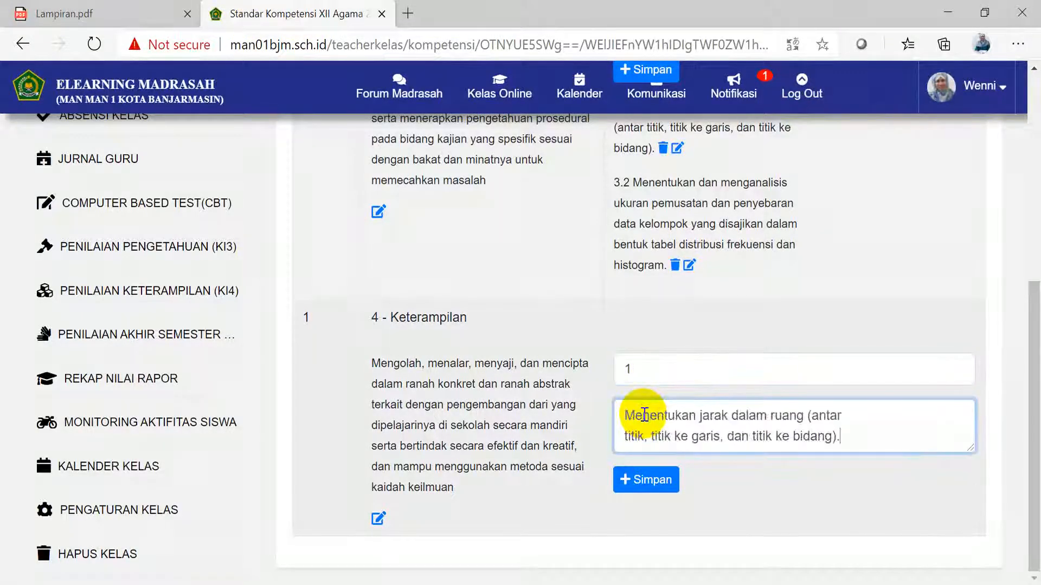
{"action": "left_click", "coordinate": [639, 484]}
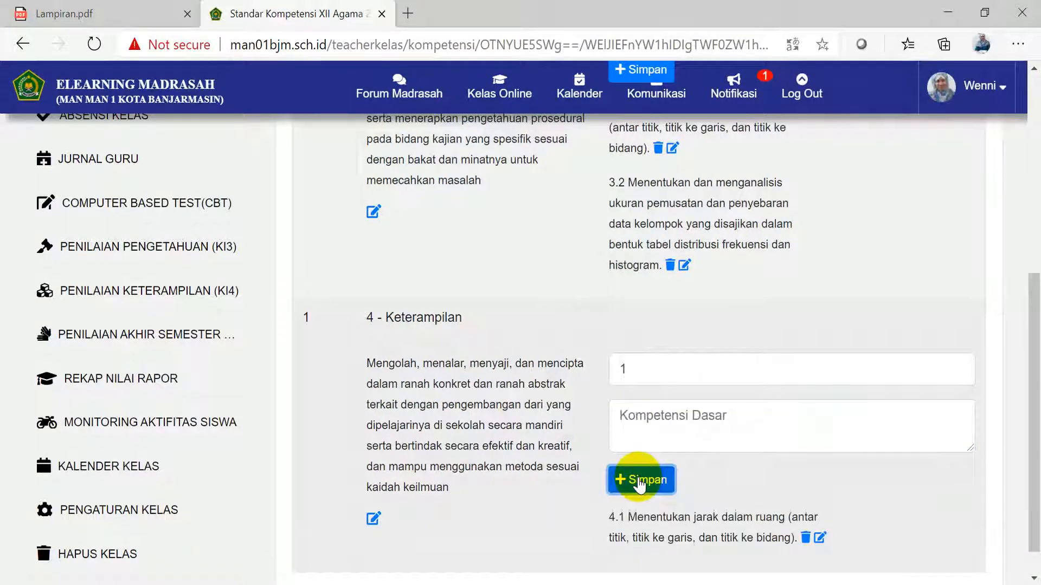
Step: Add Kompetensi Dasar 4.2 under 4 - Keterampilan with Urutan 2 and the 4.2 text copied from Lampiran.pdf, and save it
{"action": "scroll", "coordinate": [1036, 369], "scroll_direction": "down", "scroll_amount": 1}
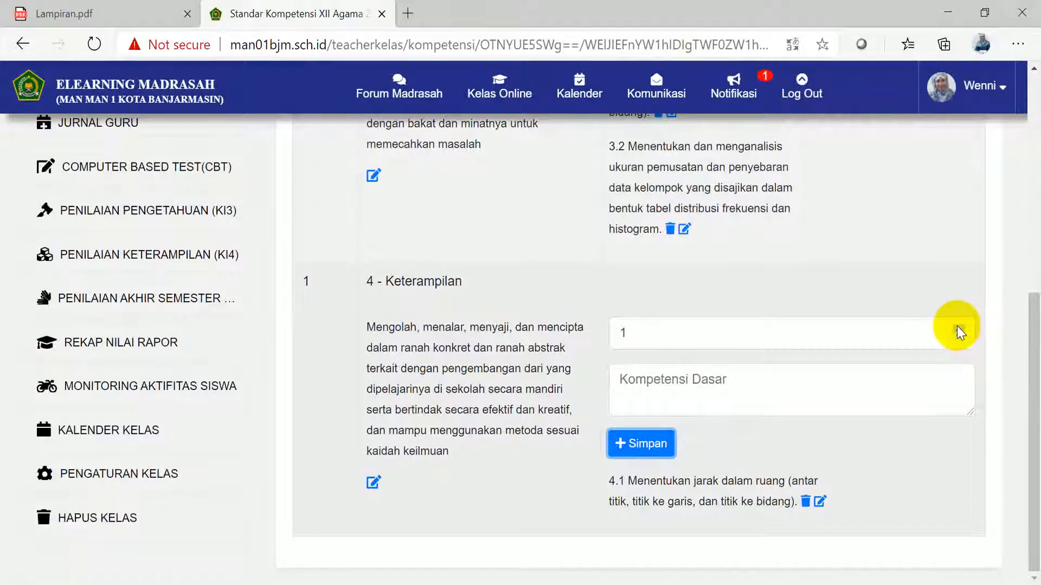
{"action": "left_click", "coordinate": [958, 329]}
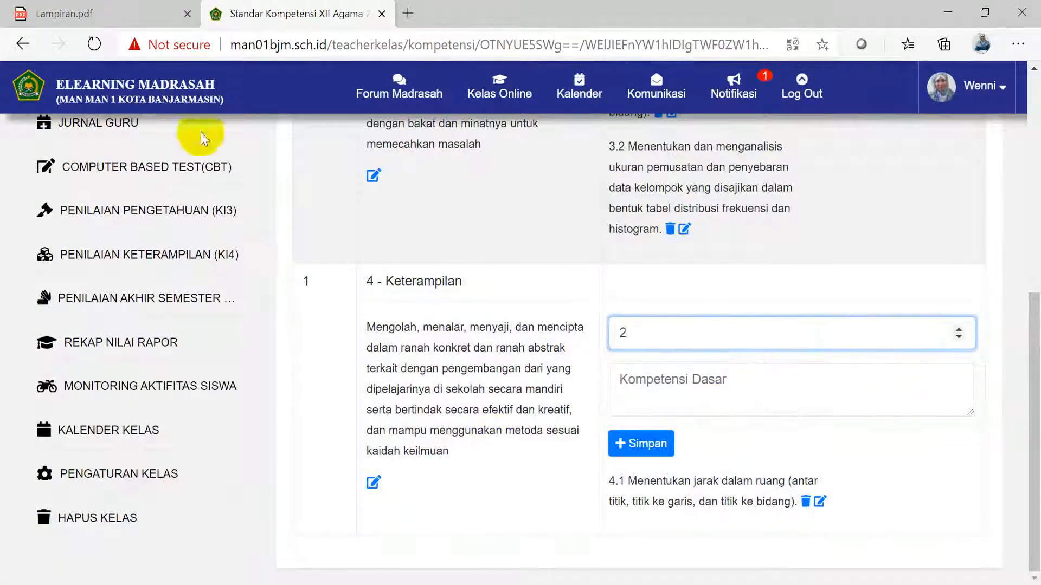
{"action": "left_click", "coordinate": [92, 9]}
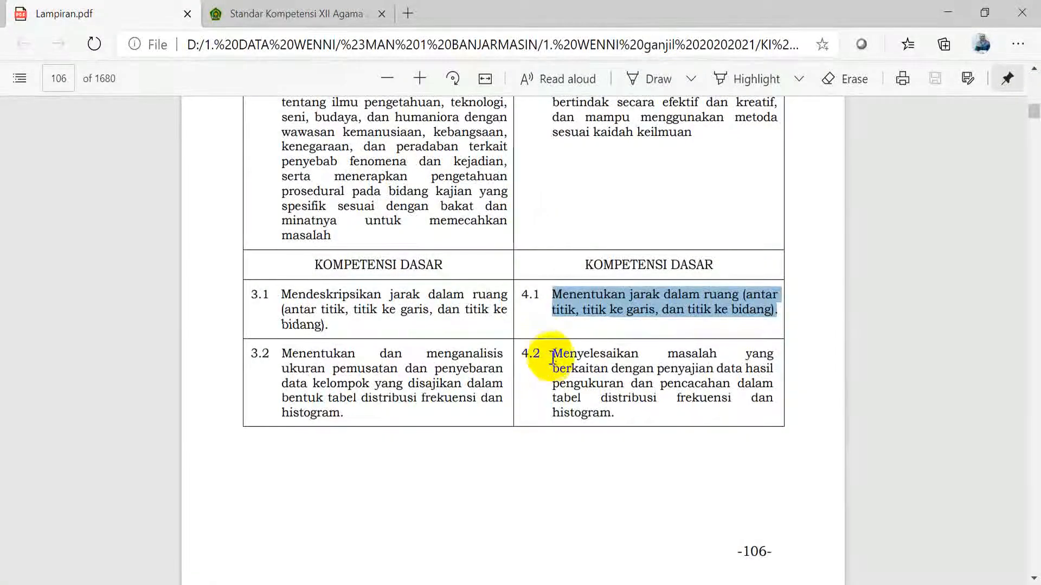
{"action": "left_click_drag", "start_coordinate": [552, 357], "coordinate": [620, 418]}
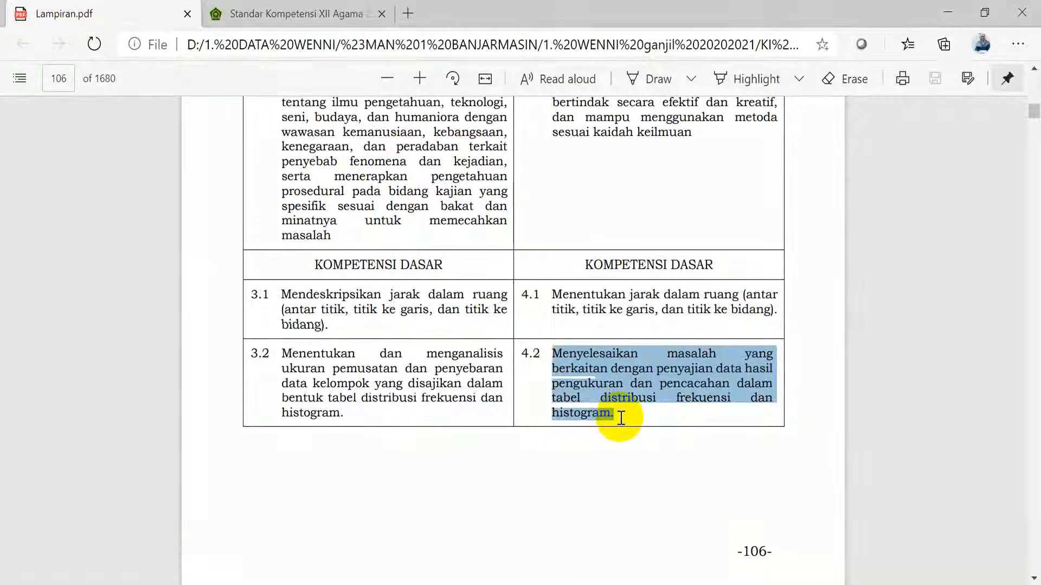
{"action": "left_click", "coordinate": [234, 16]}
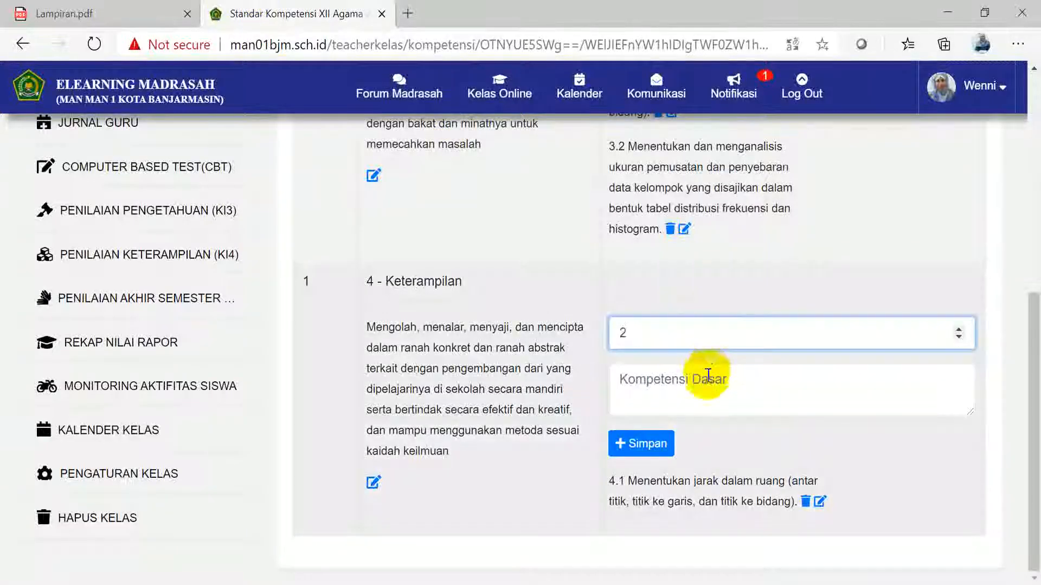
{"action": "left_click", "coordinate": [673, 384]}
{"action": "key", "text": "ctrl+v"}
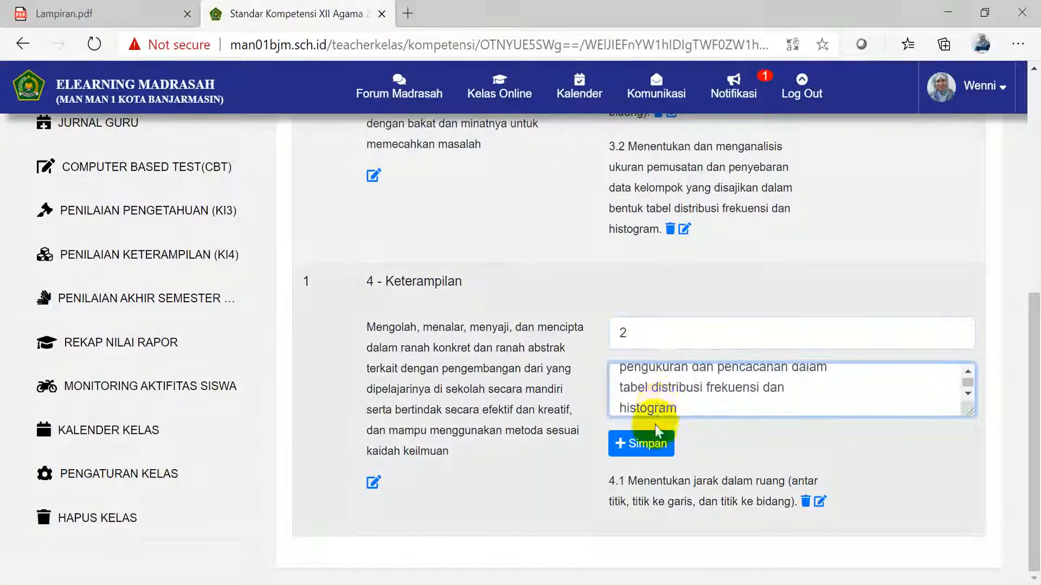
{"action": "left_click", "coordinate": [650, 442]}
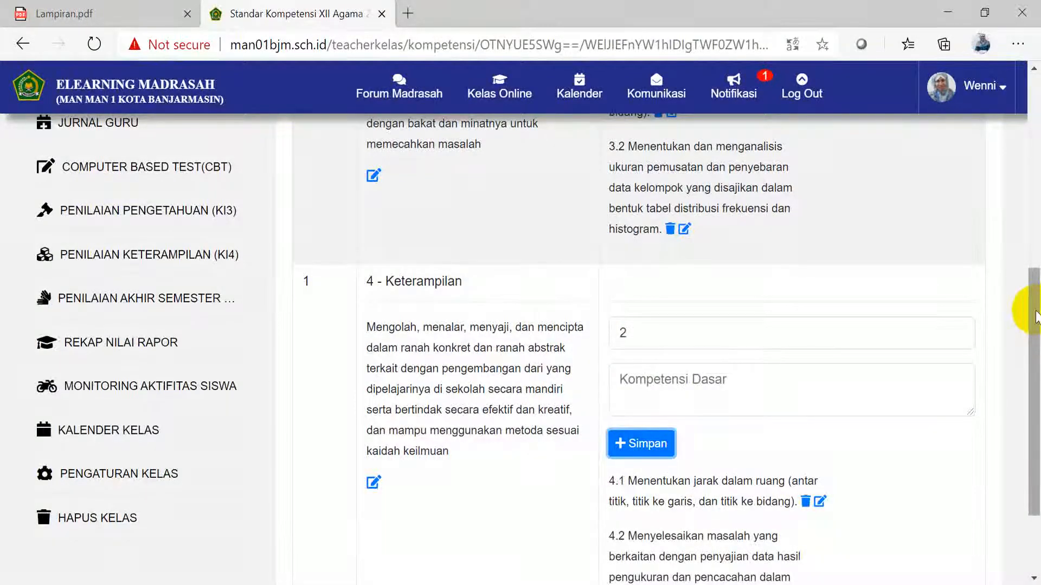
Step: Select the Kompetensi Dasar 3.3 text on page 107 of Lampiran.pdf
{"action": "left_click_drag", "start_coordinate": [1035, 317], "coordinate": [1027, 260]}
{"action": "left_click", "coordinate": [155, 12]}
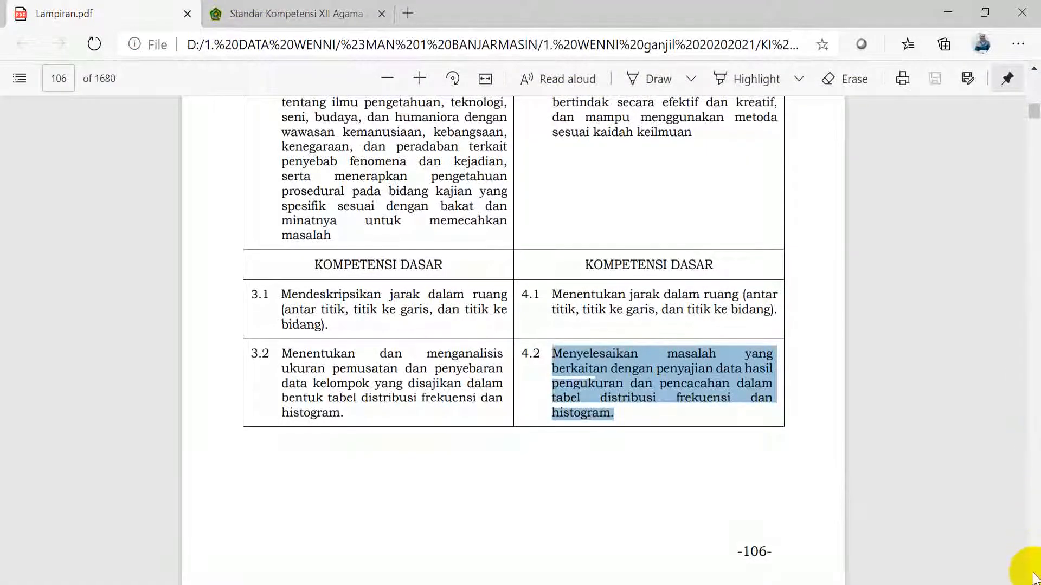
{"action": "scroll", "coordinate": [1033, 579], "scroll_direction": "down", "scroll_amount": 8}
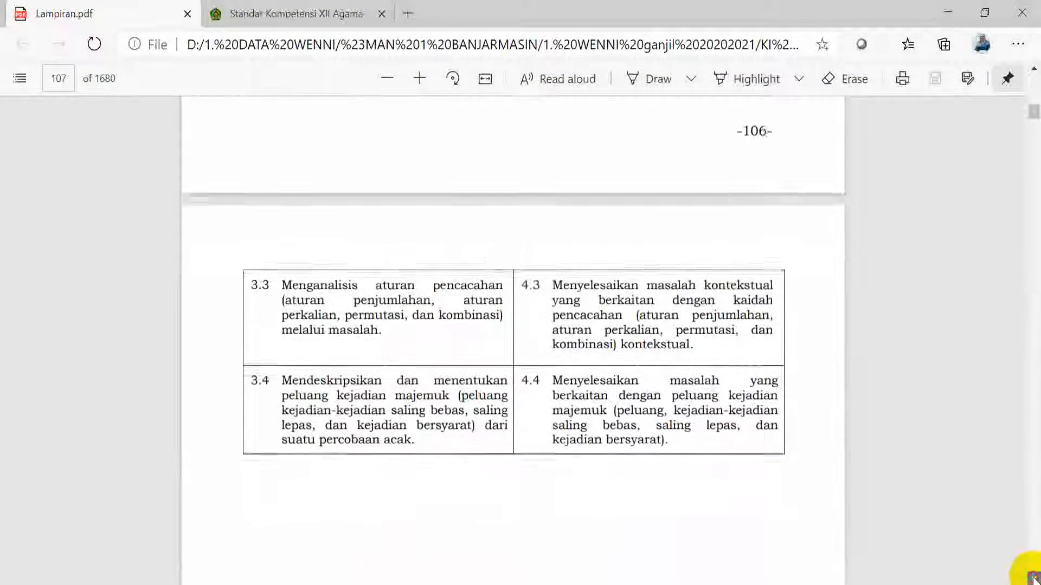
{"action": "left_click_drag", "start_coordinate": [280, 217], "coordinate": [422, 277]}
{"action": "left_click", "coordinate": [421, 277]}
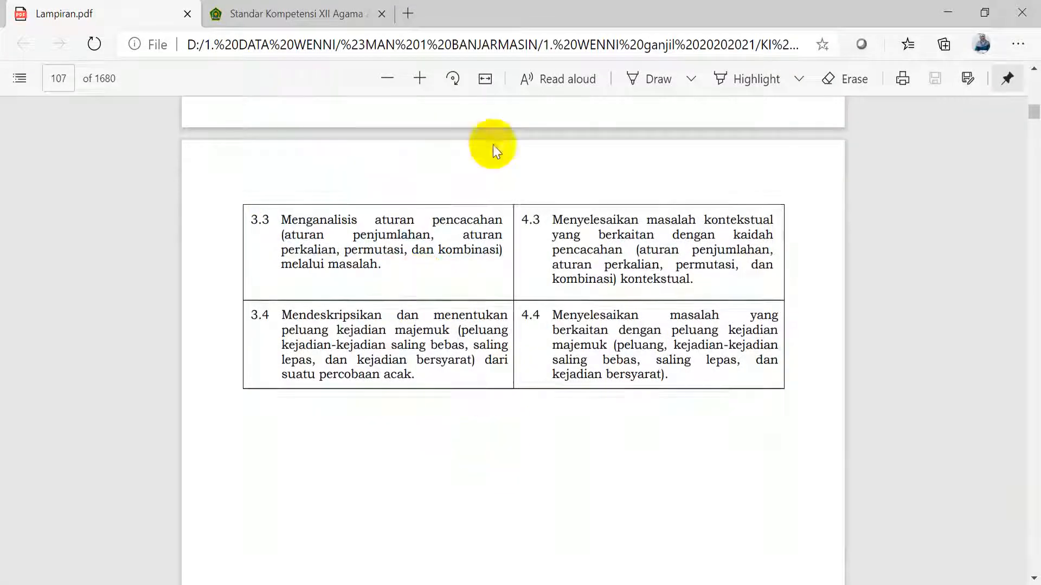
Step: Add Kompetensi Dasar 3.3 under 3 - Pengetahuan with Urutan 3 and the copied 3.3 text, and save it
{"action": "left_click", "coordinate": [300, 12]}
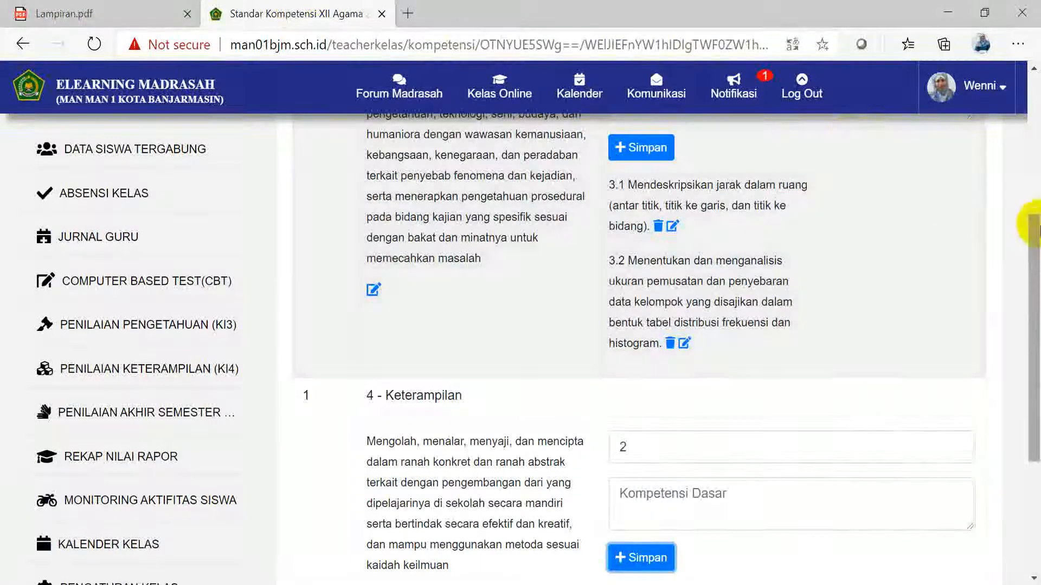
{"action": "left_click_drag", "start_coordinate": [1036, 233], "coordinate": [1024, 116]}
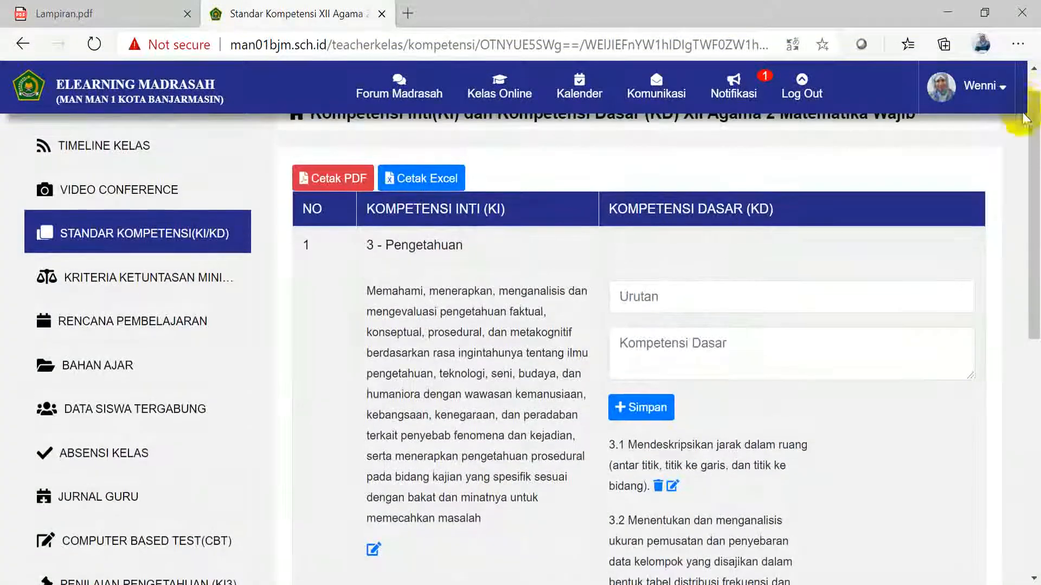
{"action": "left_click", "coordinate": [958, 294]}
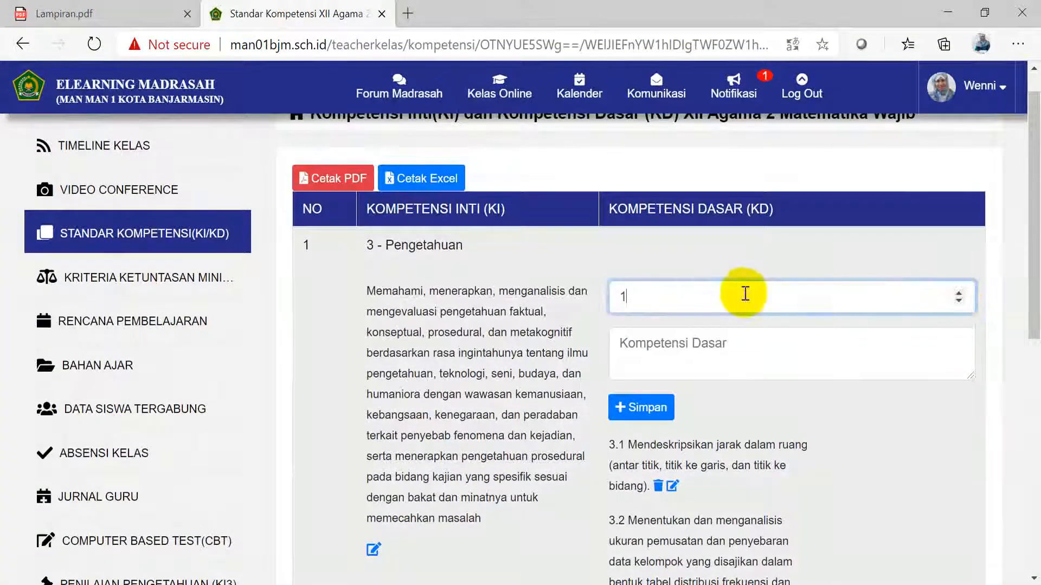
{"action": "left_click", "coordinate": [960, 294]}
{"action": "left_click", "coordinate": [678, 347]}
{"action": "key", "text": "ctrl+v"}
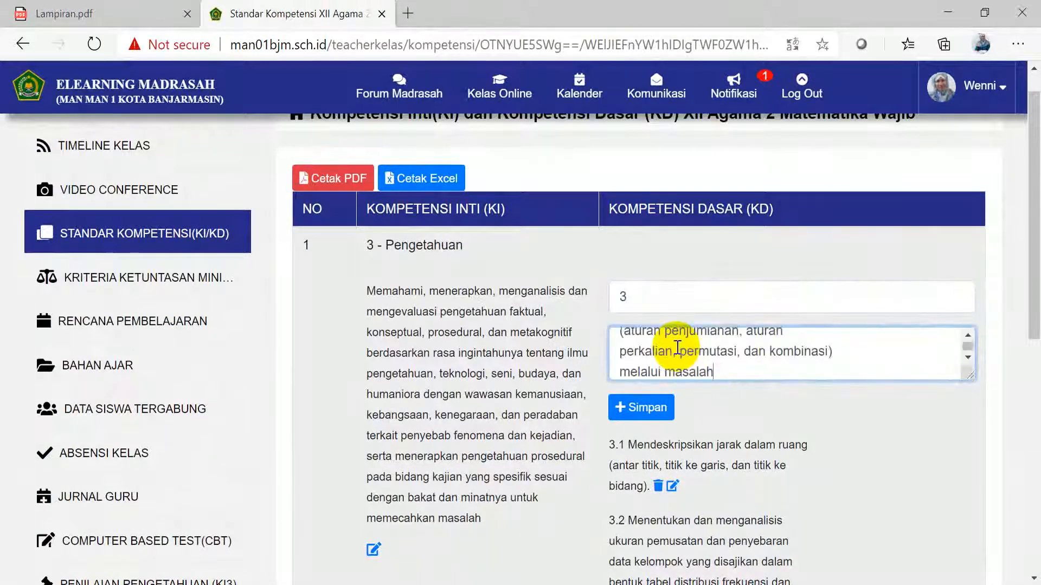
{"action": "left_click", "coordinate": [648, 408]}
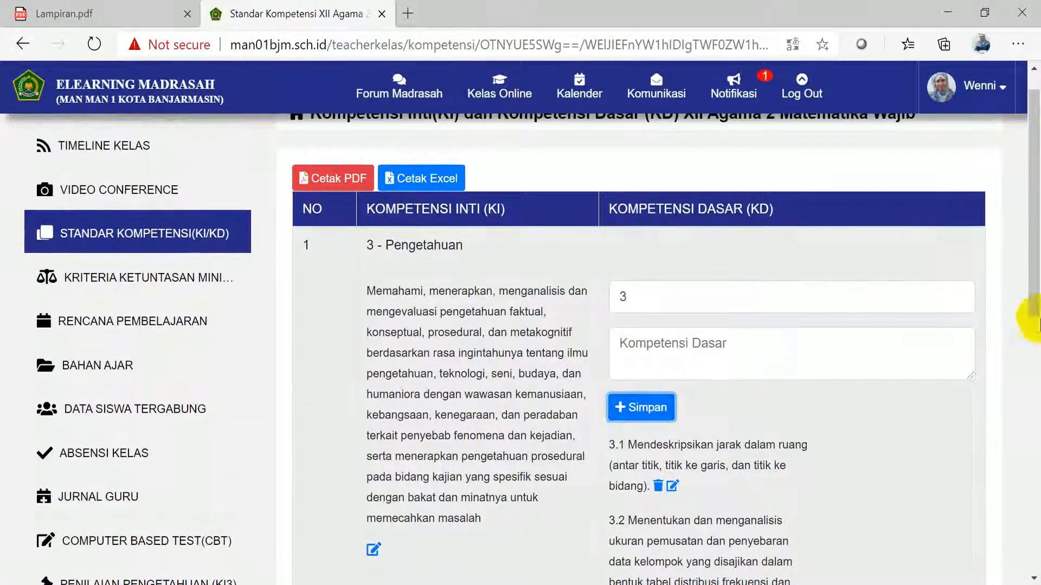
Step: Add Kompetensi Dasar 3.4 under 3 - Pengetahuan with Urutan 4 and the 3.4 text copied from Lampiran.pdf, and save it
{"action": "left_click_drag", "start_coordinate": [1033, 274], "coordinate": [1011, 283]}
{"action": "left_click", "coordinate": [959, 273]}
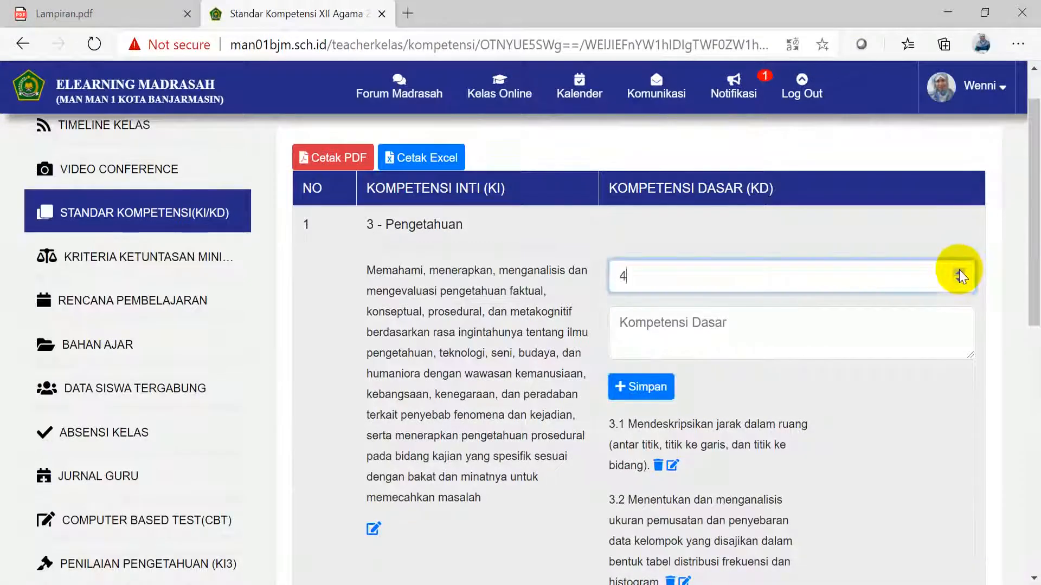
{"action": "left_click", "coordinate": [154, 19]}
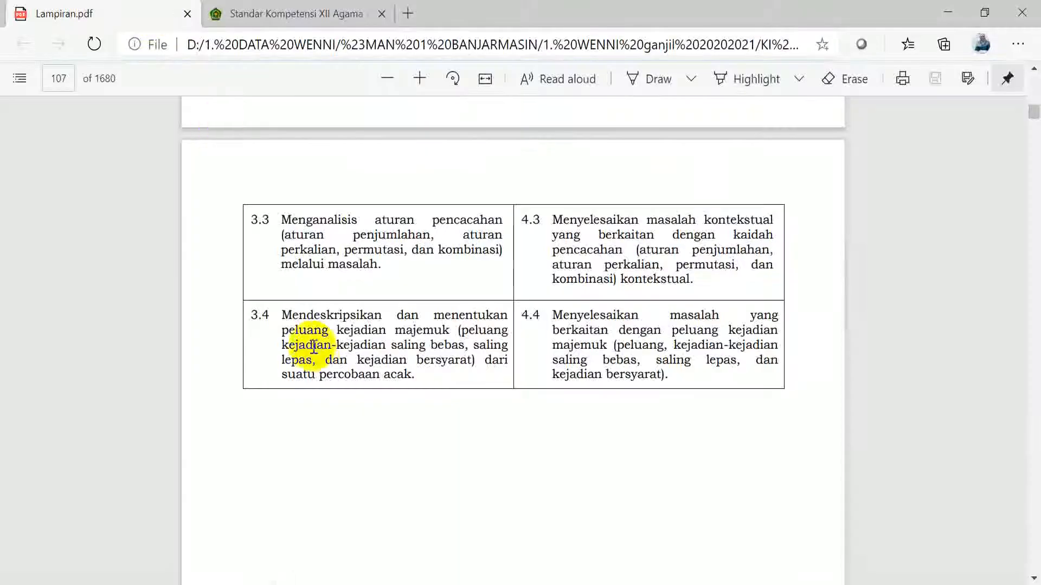
{"action": "left_click_drag", "start_coordinate": [279, 317], "coordinate": [431, 390]}
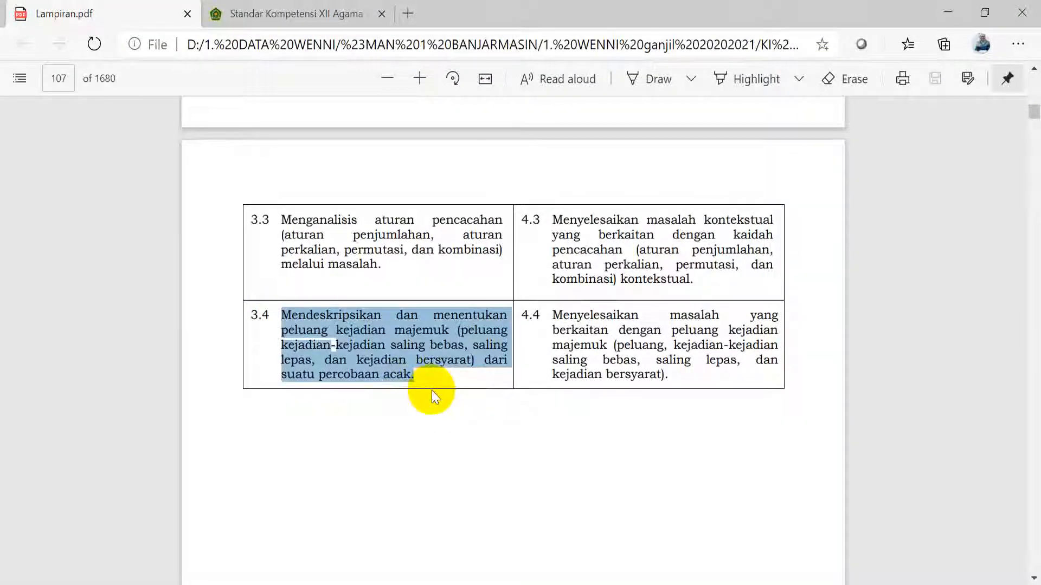
{"action": "left_click", "coordinate": [291, 8]}
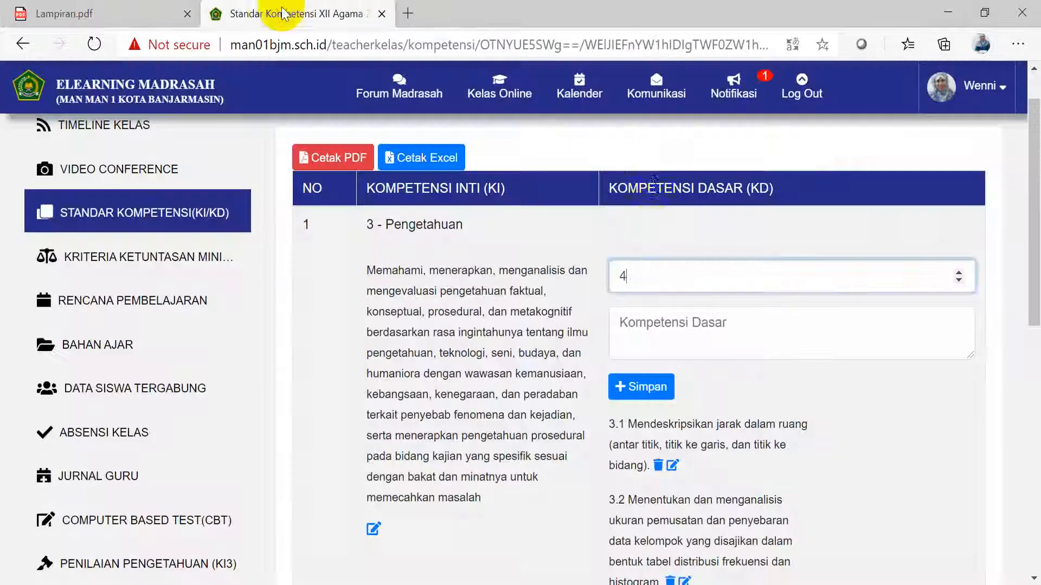
{"action": "left_click", "coordinate": [691, 316]}
{"action": "key", "text": "ctrl+v"}
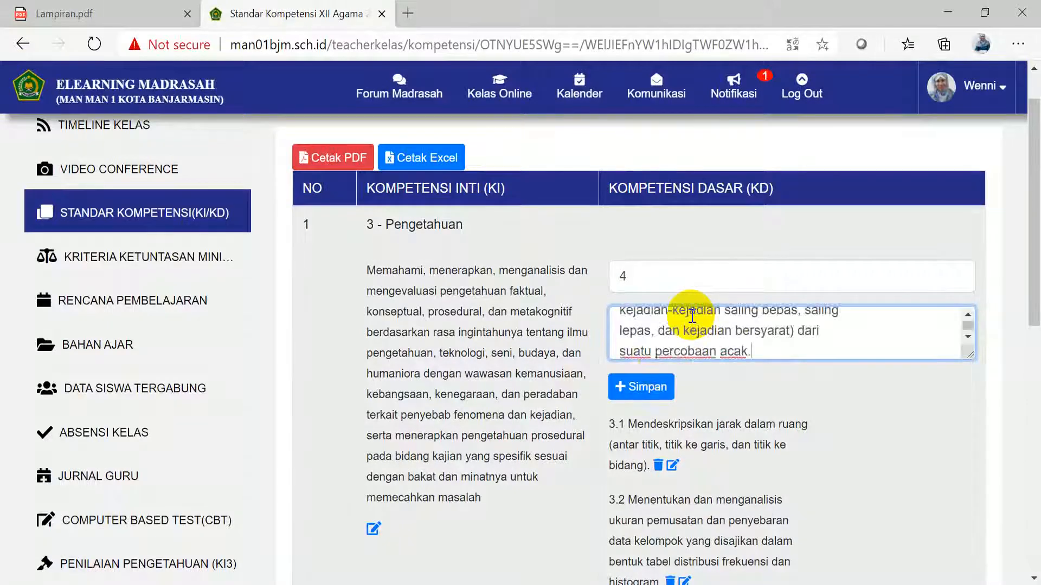
{"action": "left_click", "coordinate": [648, 387]}
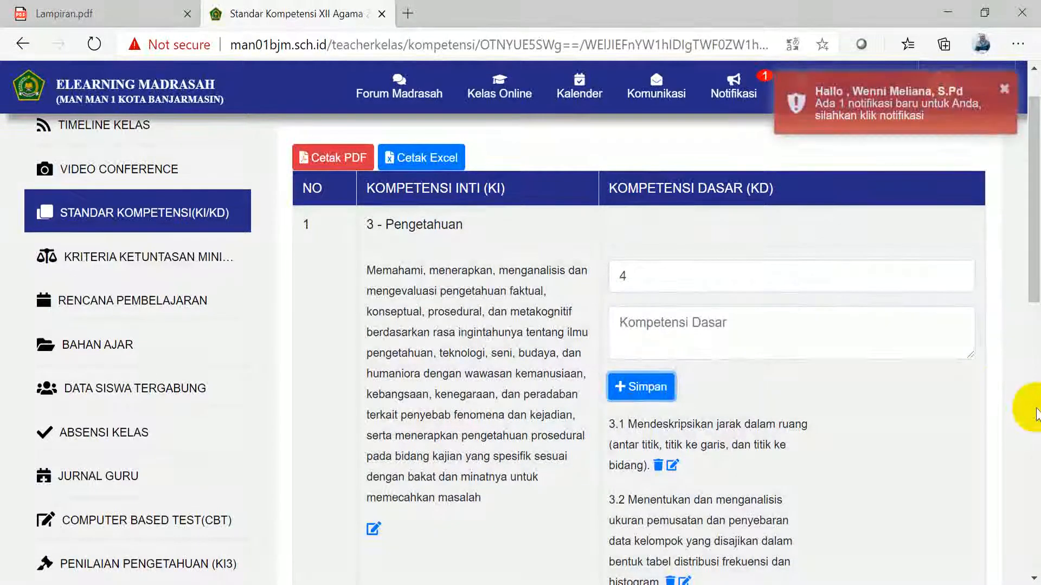
Step: Review the saved Kompetensi Dasar entries and open the class's Kriteria Ketuntasan Minimal page
{"action": "left_click_drag", "start_coordinate": [1033, 251], "coordinate": [1036, 295]}
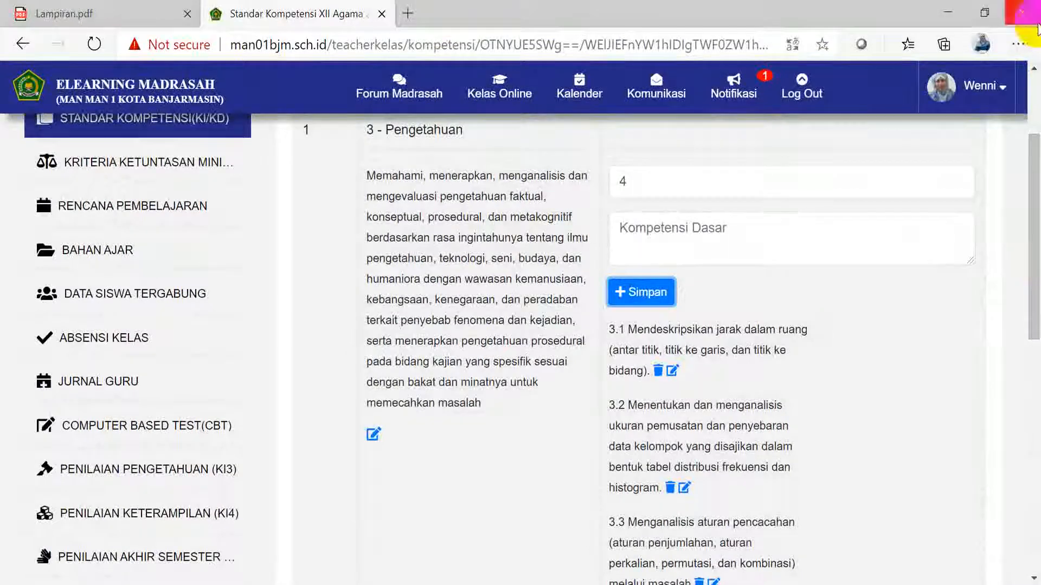
{"action": "scroll", "coordinate": [1034, 73], "scroll_direction": "up", "scroll_amount": 1}
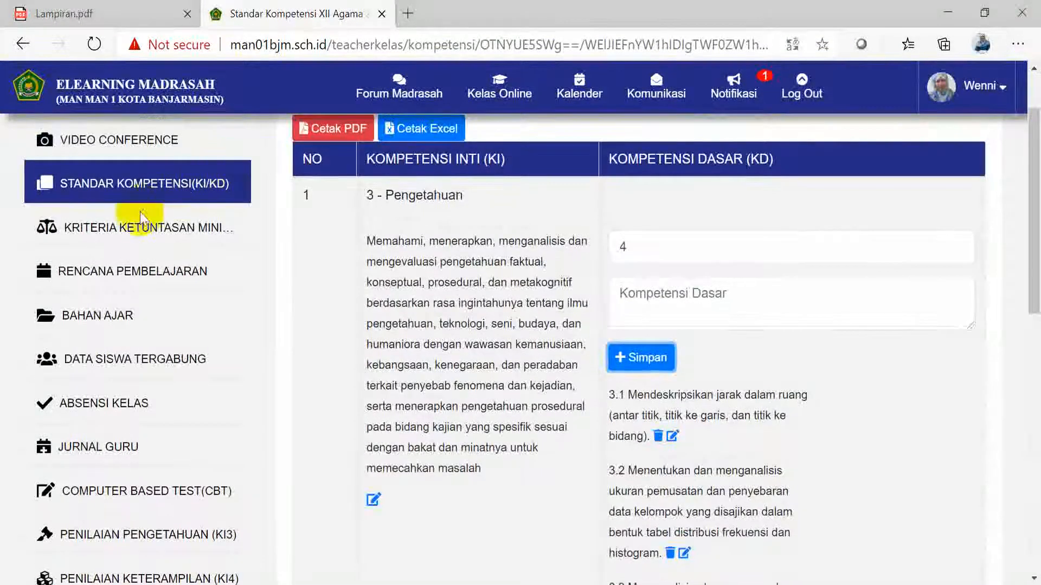
{"action": "left_click", "coordinate": [124, 227]}
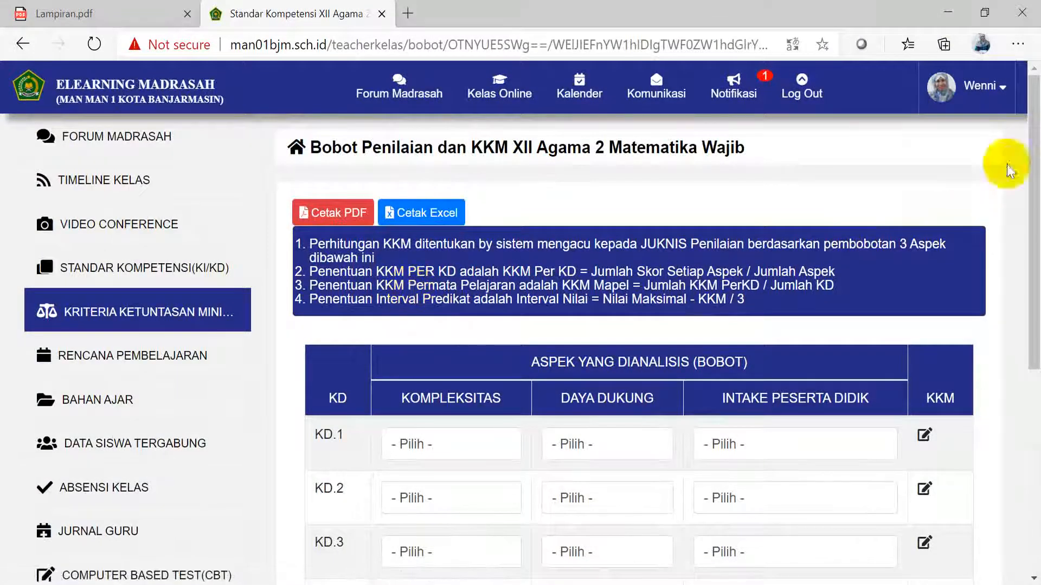
Step: For KD.1, set Kompleksitas to 2 = Sedang, Daya Dukung to 3 = Tinggi and Intake Peserta Didik to 2 = Sedang, and save KKM 75
{"action": "left_click_drag", "start_coordinate": [1035, 160], "coordinate": [1035, 242]}
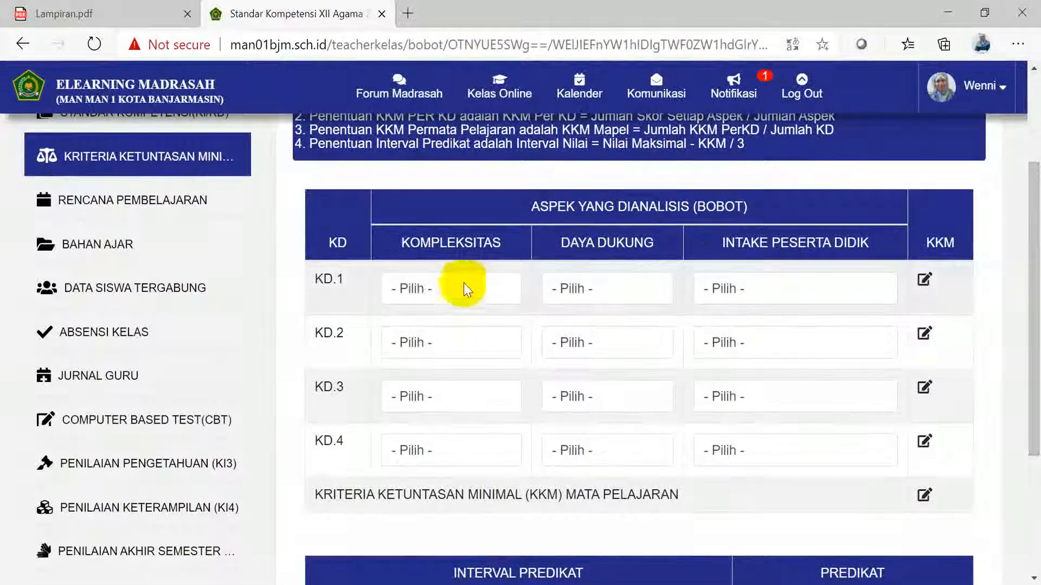
{"action": "left_click", "coordinate": [430, 287]}
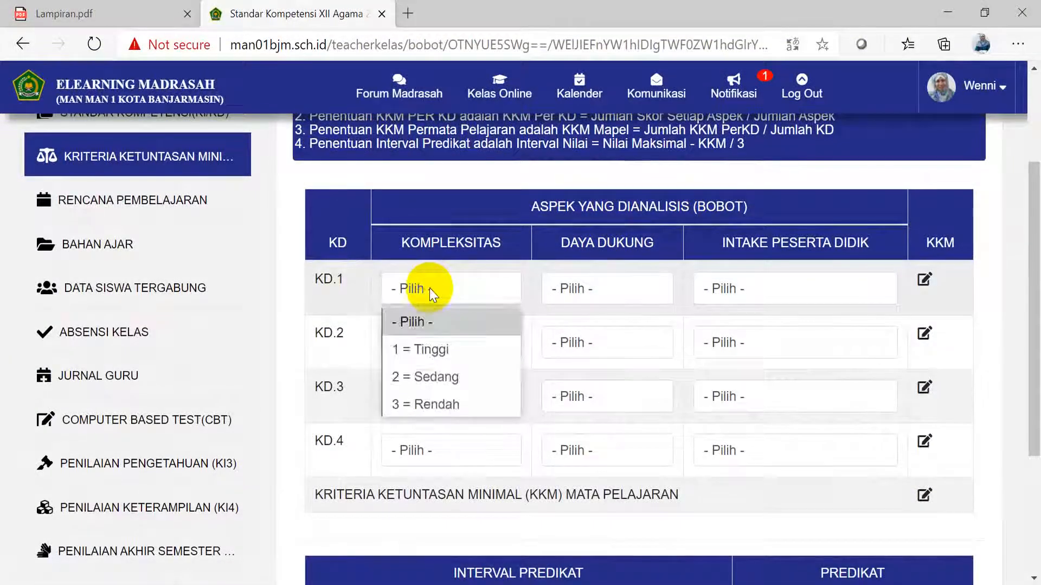
{"action": "left_click", "coordinate": [440, 378]}
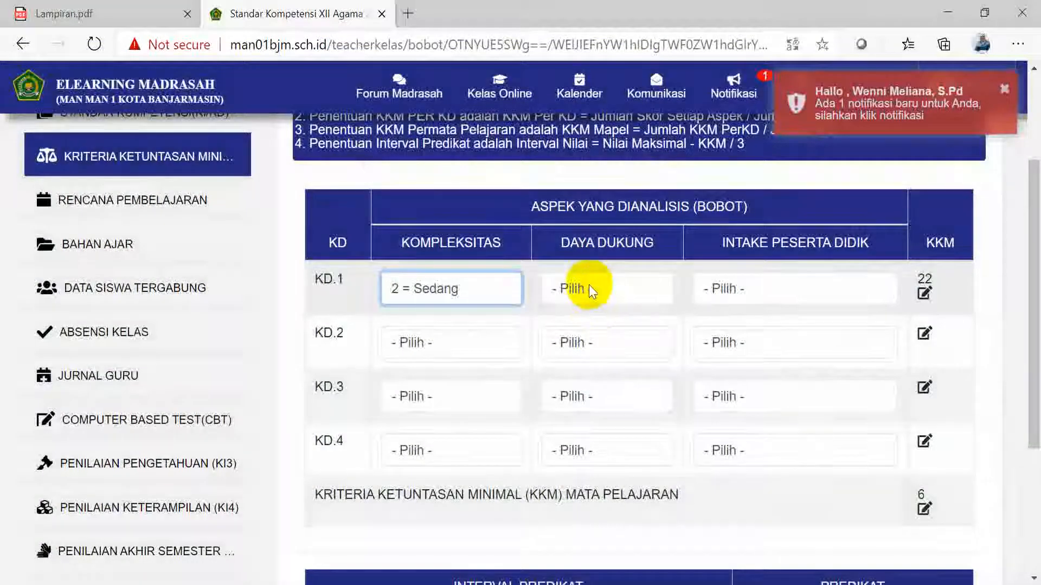
{"action": "left_click", "coordinate": [589, 284]}
{"action": "left_click", "coordinate": [594, 349]}
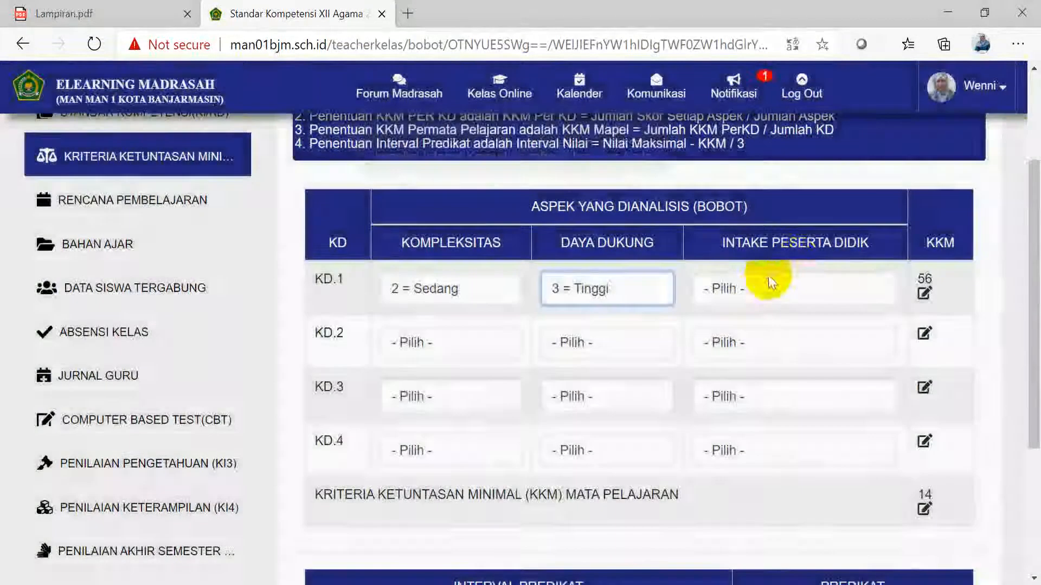
{"action": "left_click", "coordinate": [741, 288]}
{"action": "left_click", "coordinate": [740, 349]}
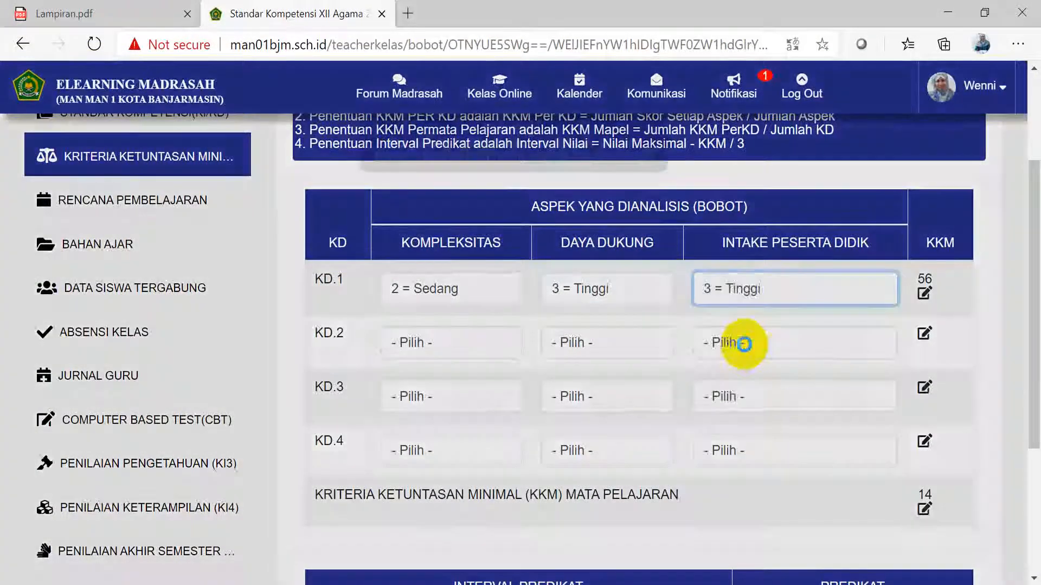
{"action": "left_click", "coordinate": [773, 292]}
{"action": "left_click", "coordinate": [761, 378]}
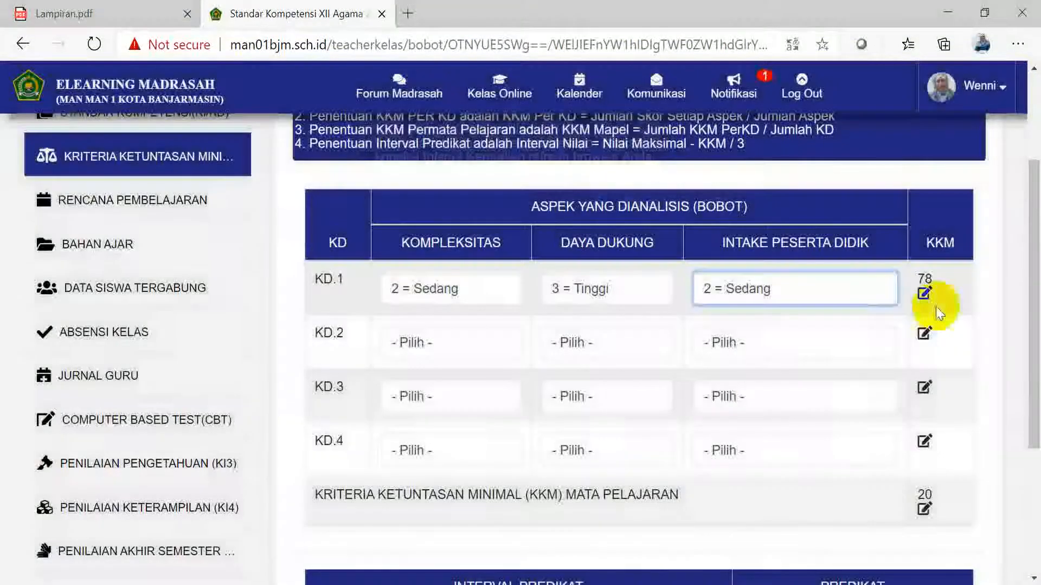
{"action": "left_click", "coordinate": [924, 293]}
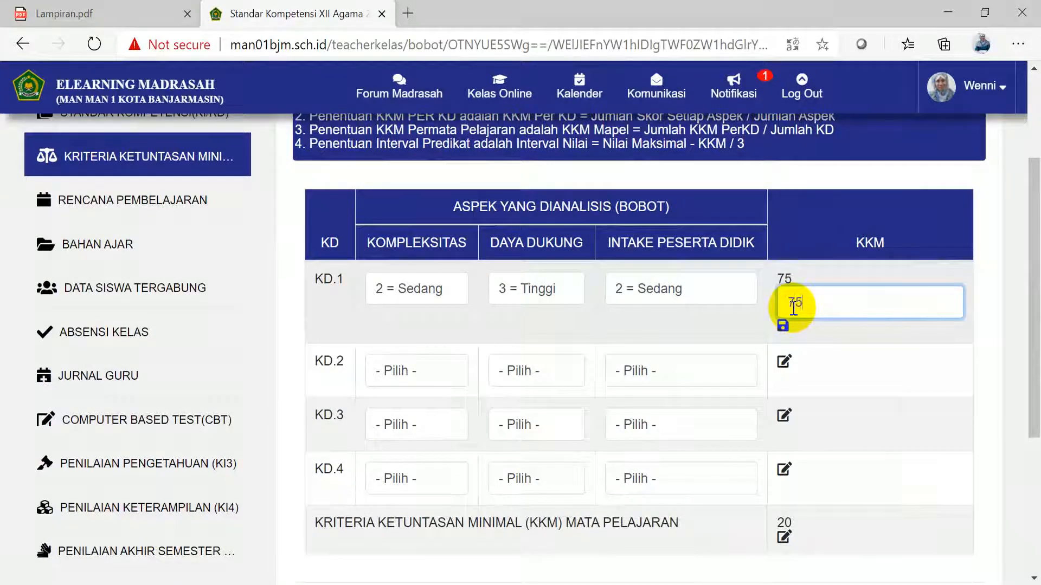
{"action": "left_click", "coordinate": [781, 326]}
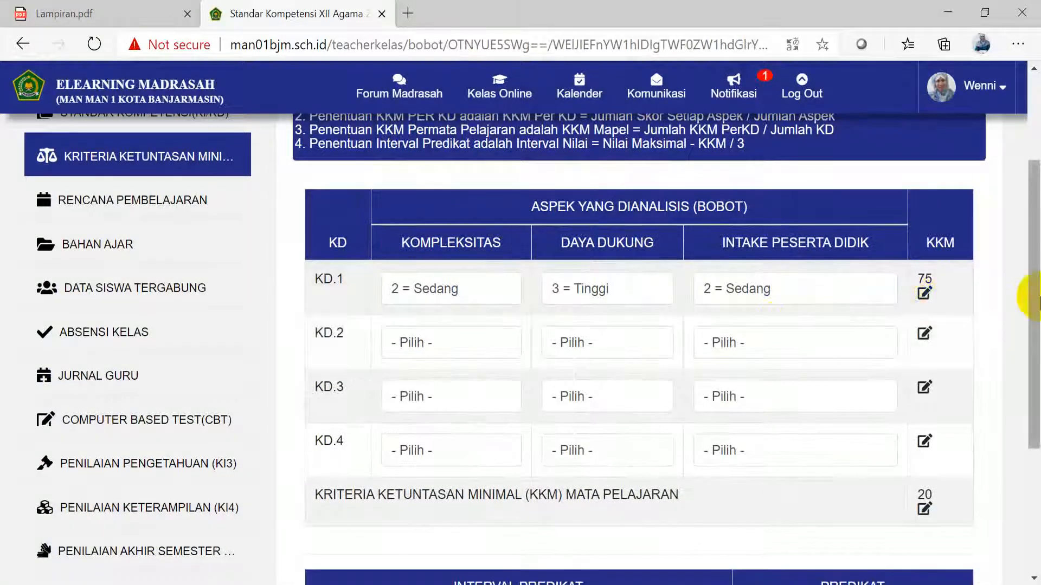
Step: For KD.2, set Kompleksitas to 1 = Tinggi, Daya Dukung to 2 = Sedang and Intake Peserta Didik to 3 = Tinggi, and save KKM 75
{"action": "left_click_drag", "start_coordinate": [1039, 242], "coordinate": [1039, 267]}
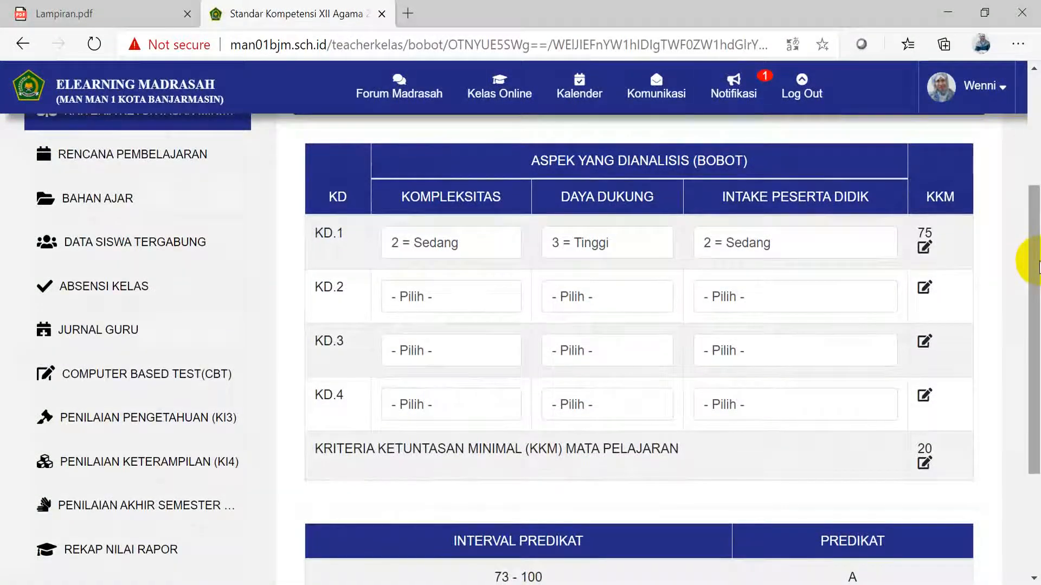
{"action": "left_click", "coordinate": [431, 298]}
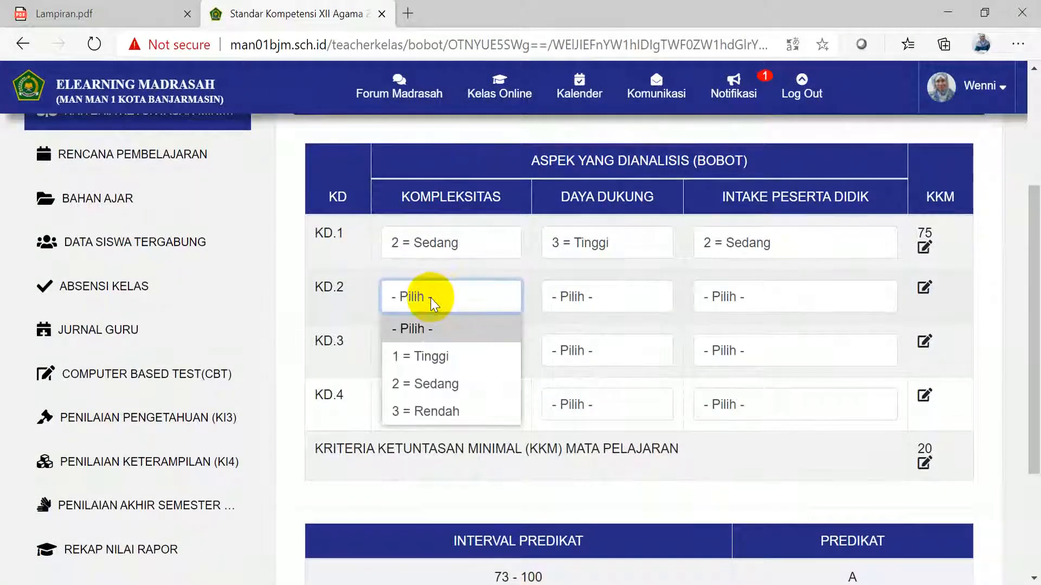
{"action": "left_click", "coordinate": [432, 362]}
{"action": "left_click", "coordinate": [587, 295]}
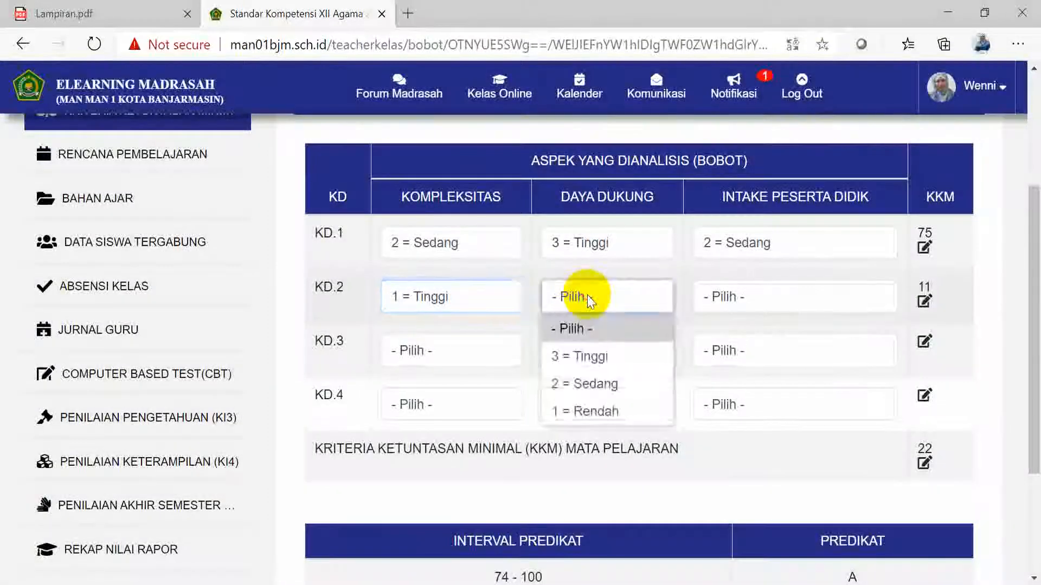
{"action": "left_click", "coordinate": [586, 384]}
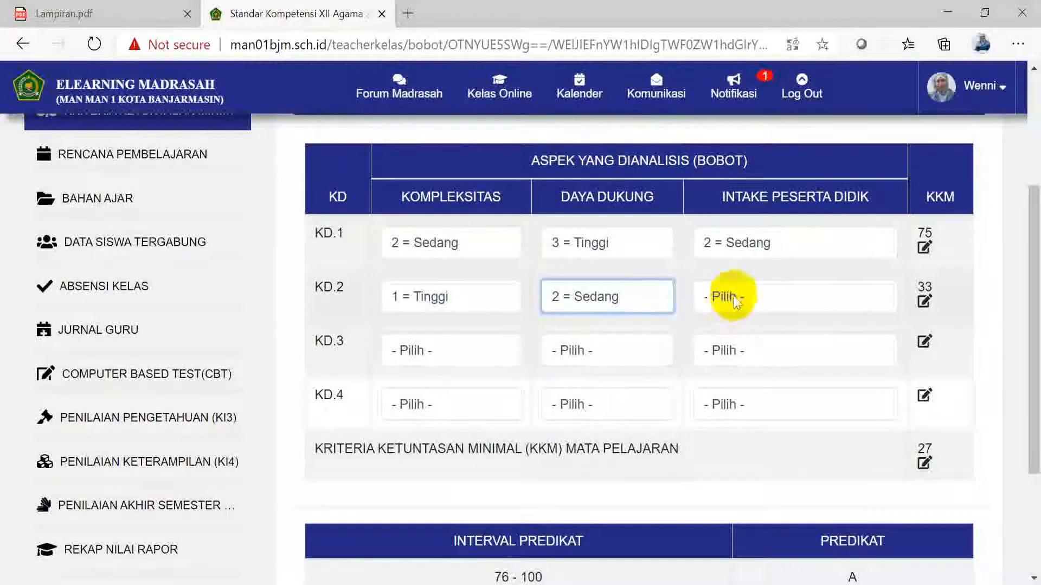
{"action": "left_click", "coordinate": [734, 295]}
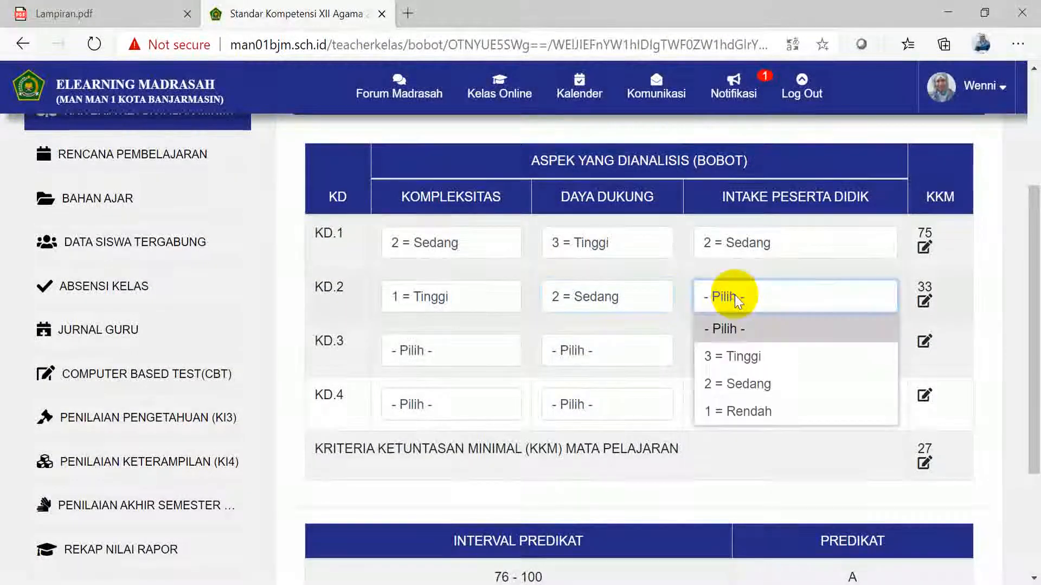
{"action": "left_click", "coordinate": [739, 383]}
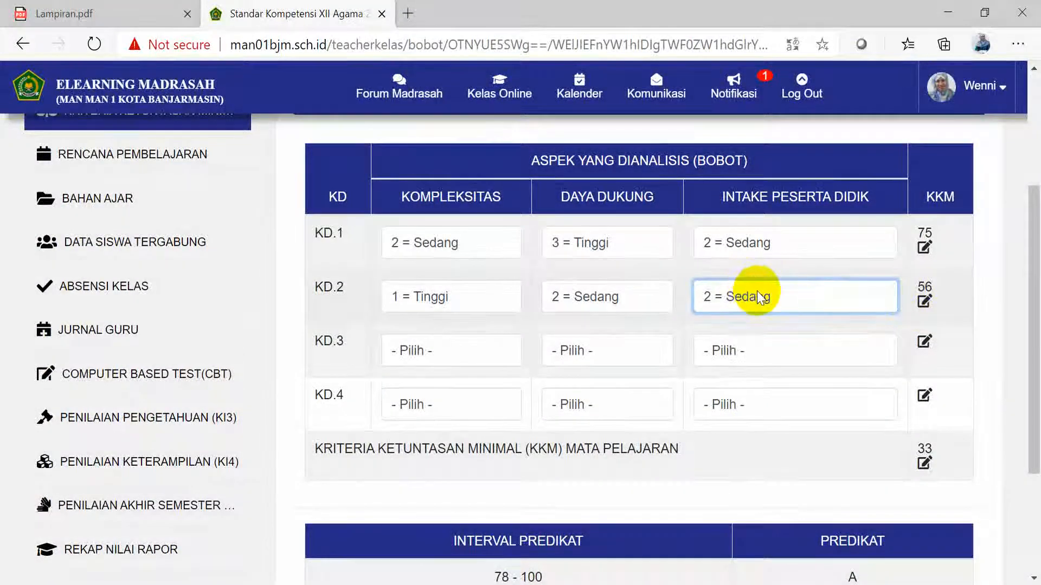
{"action": "left_click", "coordinate": [755, 295]}
{"action": "left_click", "coordinate": [876, 357]}
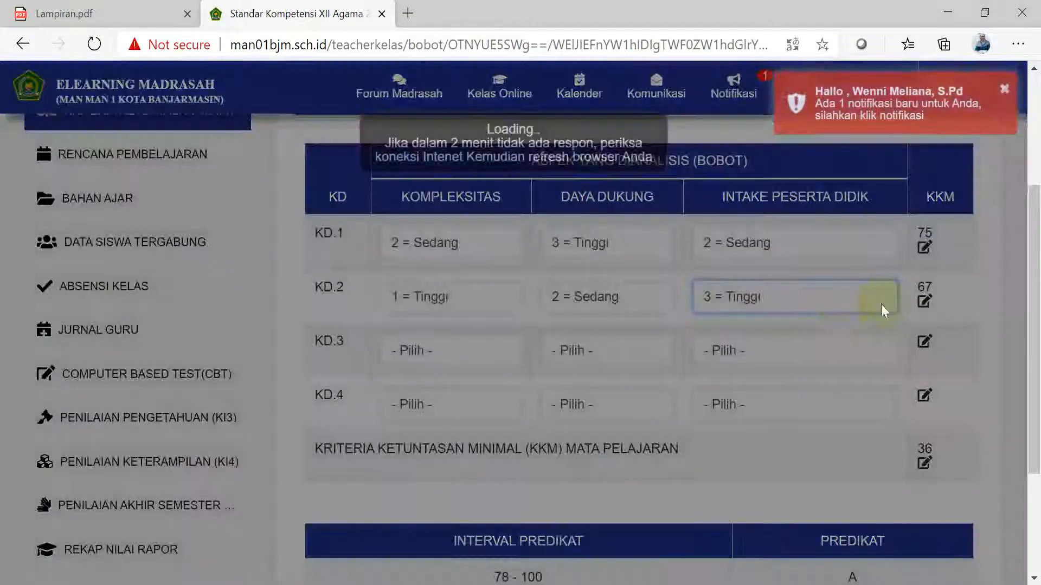
{"action": "left_click", "coordinate": [925, 300]}
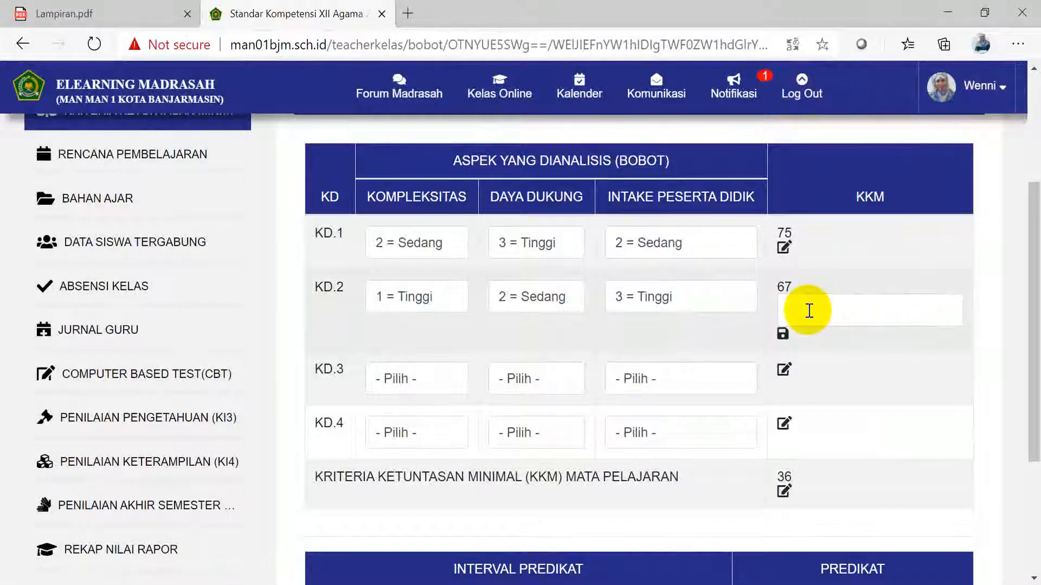
{"action": "left_click", "coordinate": [782, 333]}
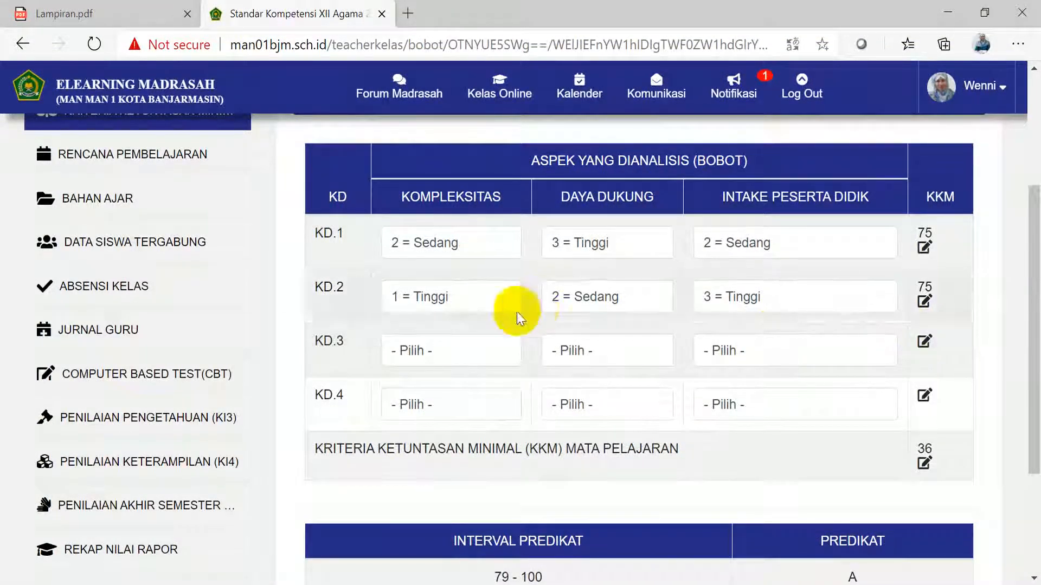
Step: For KD.3, set Kompleksitas to 1 = Tinggi, Daya Dukung to 2 = Sedang and Intake Peserta Didik to 2 = Sedang, and save KKM 75
{"action": "left_click", "coordinate": [425, 351]}
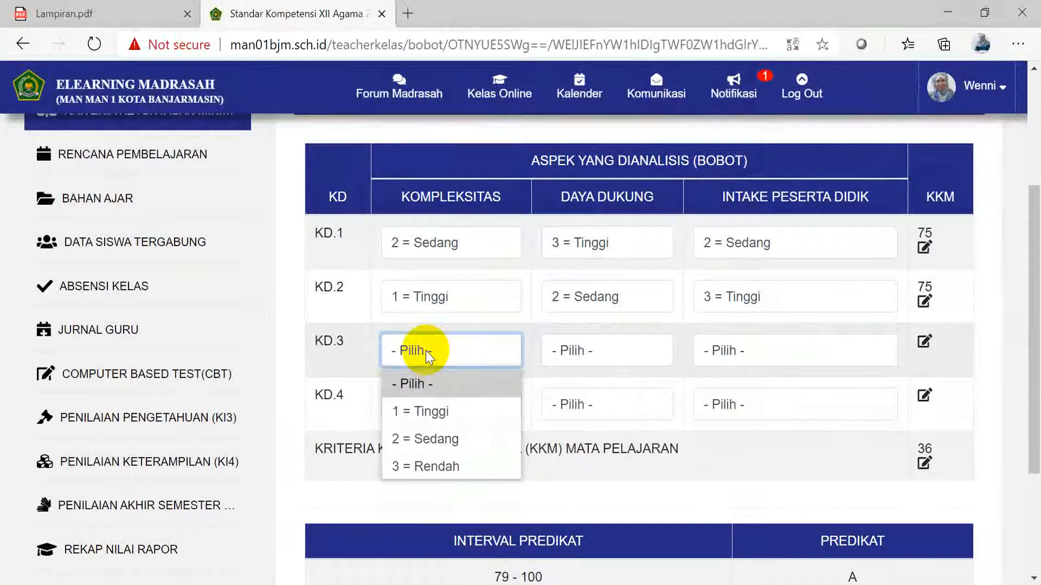
{"action": "left_click", "coordinate": [432, 413]}
{"action": "left_click", "coordinate": [583, 350]}
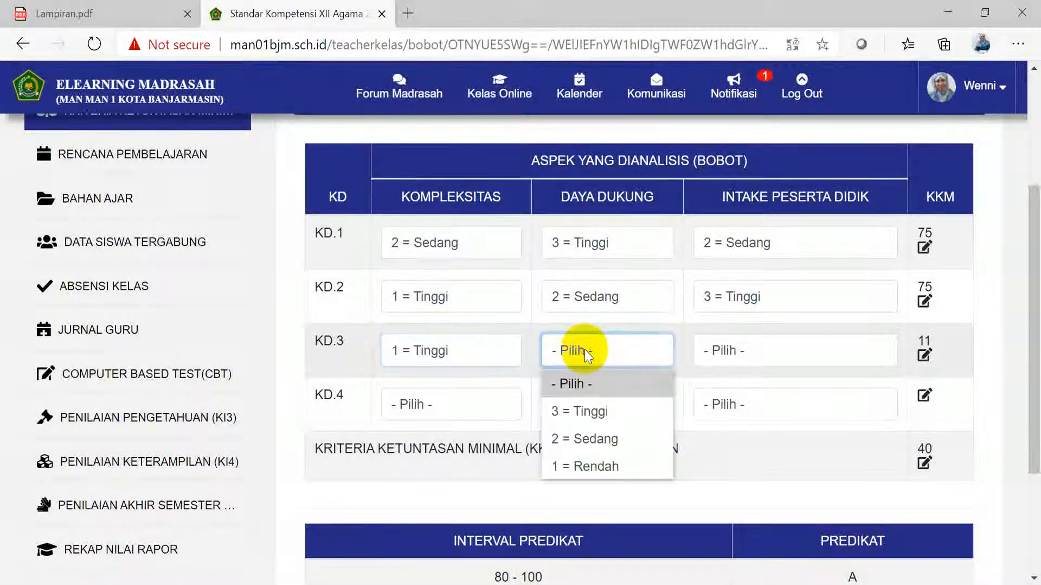
{"action": "left_click", "coordinate": [588, 439]}
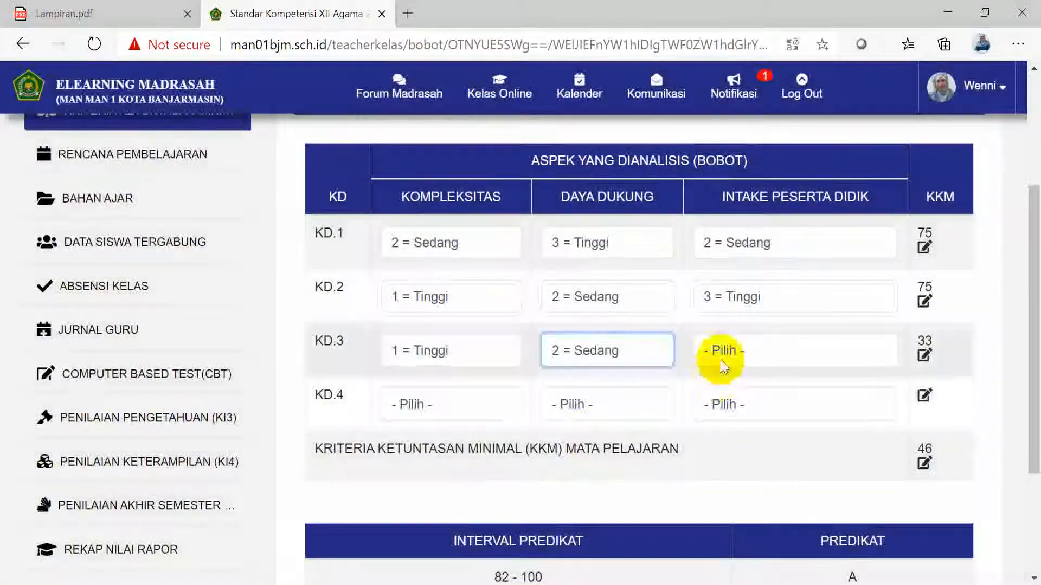
{"action": "left_click", "coordinate": [739, 352]}
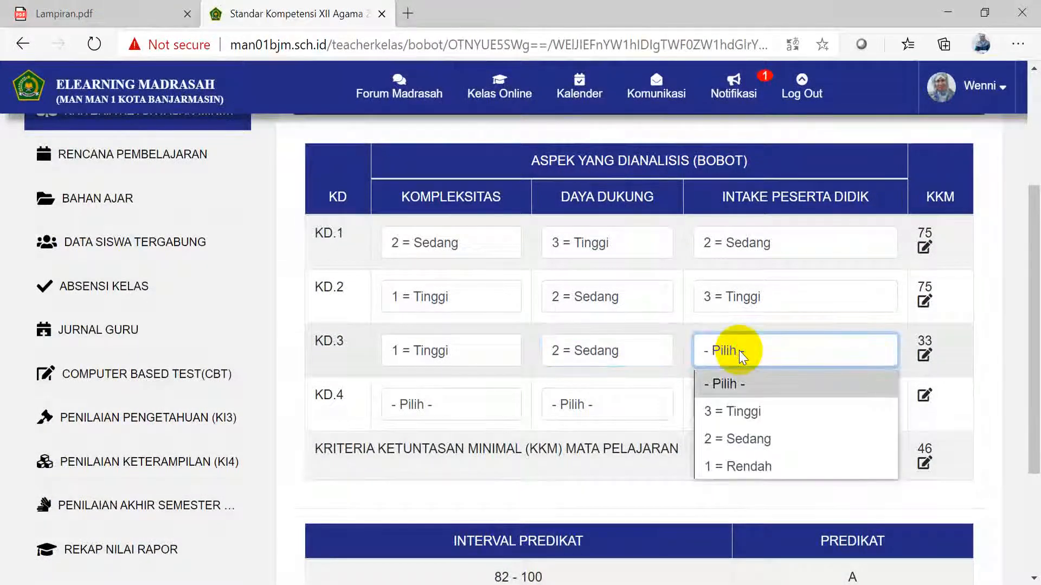
{"action": "left_click", "coordinate": [740, 438]}
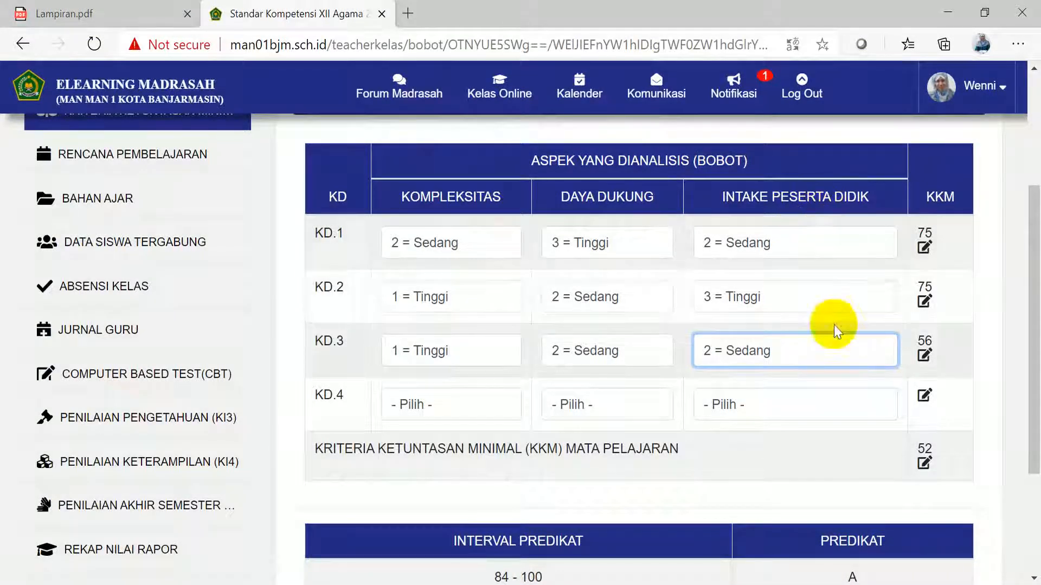
{"action": "left_click", "coordinate": [924, 355]}
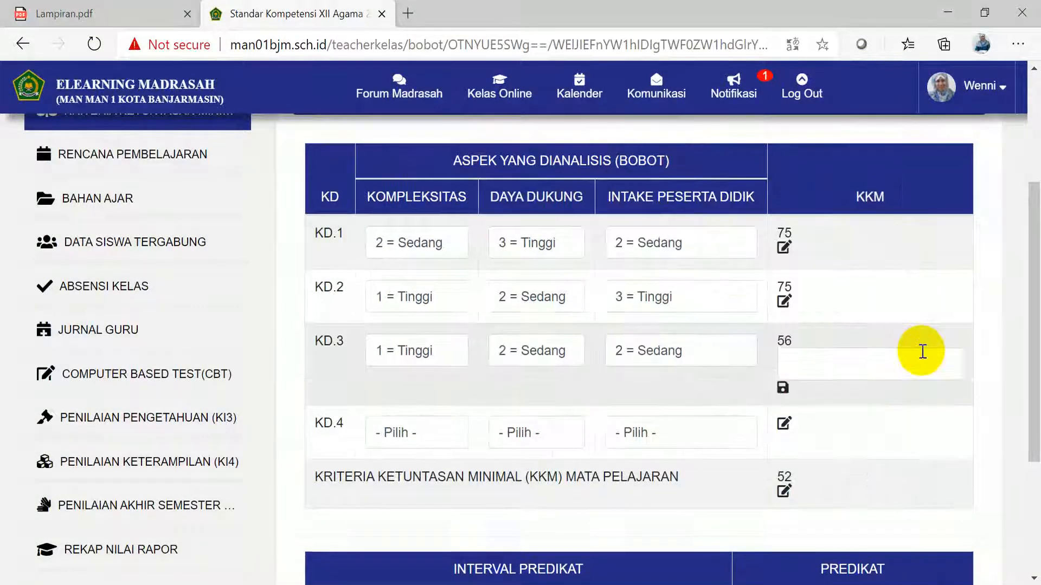
{"action": "left_click", "coordinate": [788, 365]}
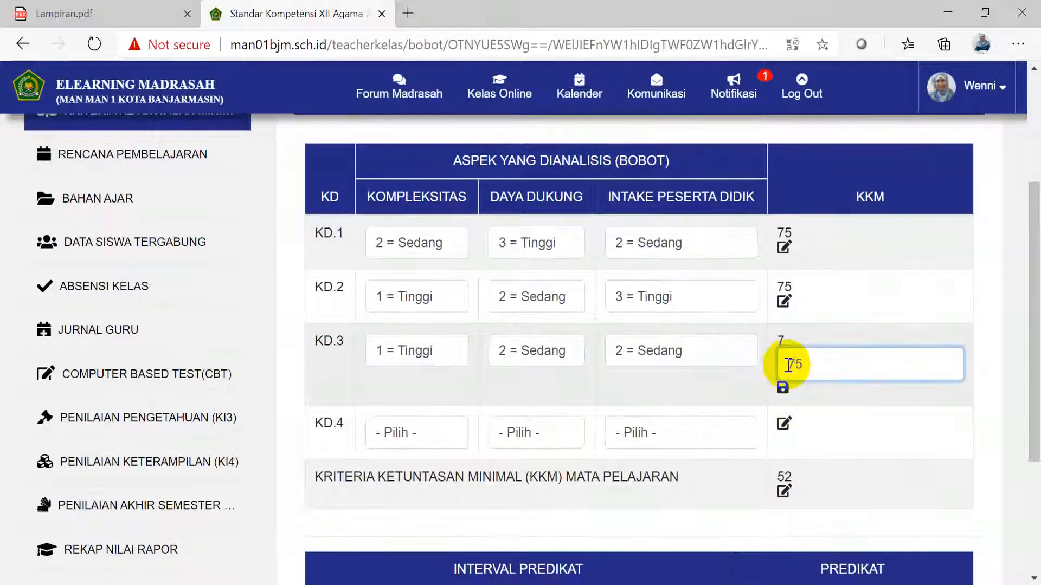
{"action": "type", "text": "75"}
{"action": "left_click", "coordinate": [783, 387]}
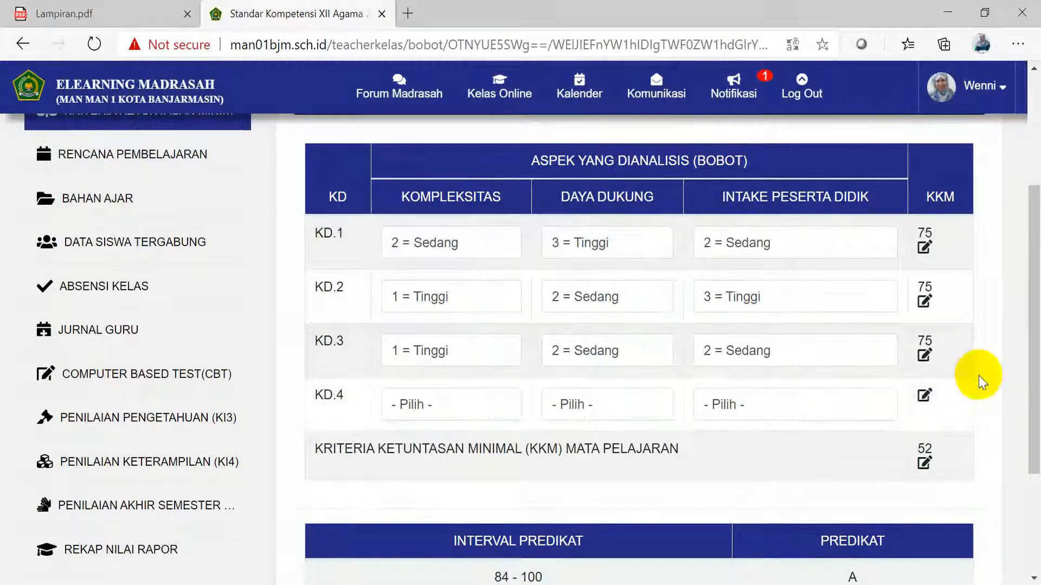
Step: For KD.4, set Kompleksitas to 2 = Sedang, Daya Dukung to 3 = Tinggi and Intake Peserta Didik to 3 = Tinggi, and save KKM 75
{"action": "left_click_drag", "start_coordinate": [1025, 302], "coordinate": [1025, 367]}
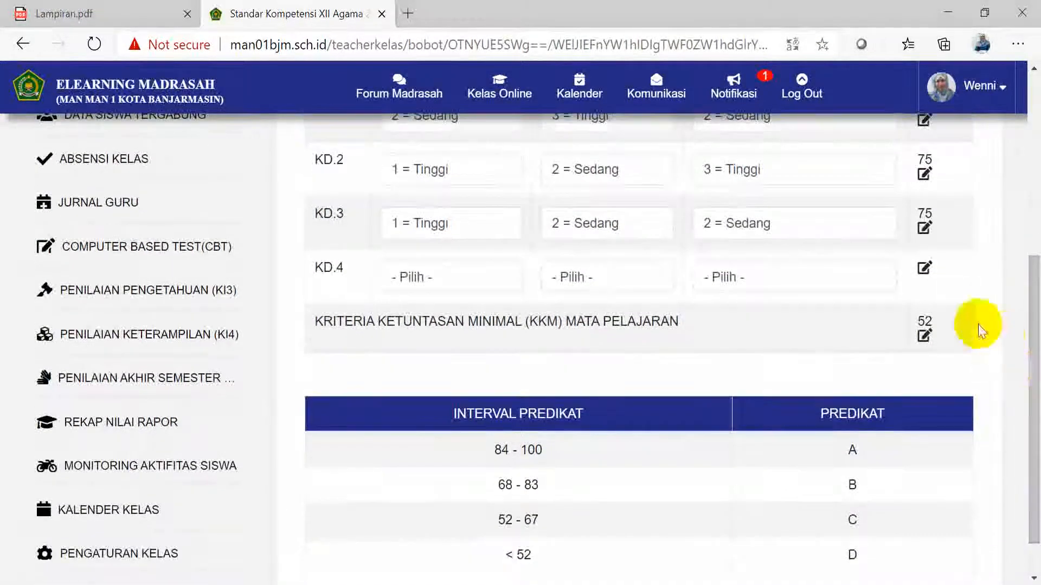
{"action": "left_click", "coordinate": [431, 281]}
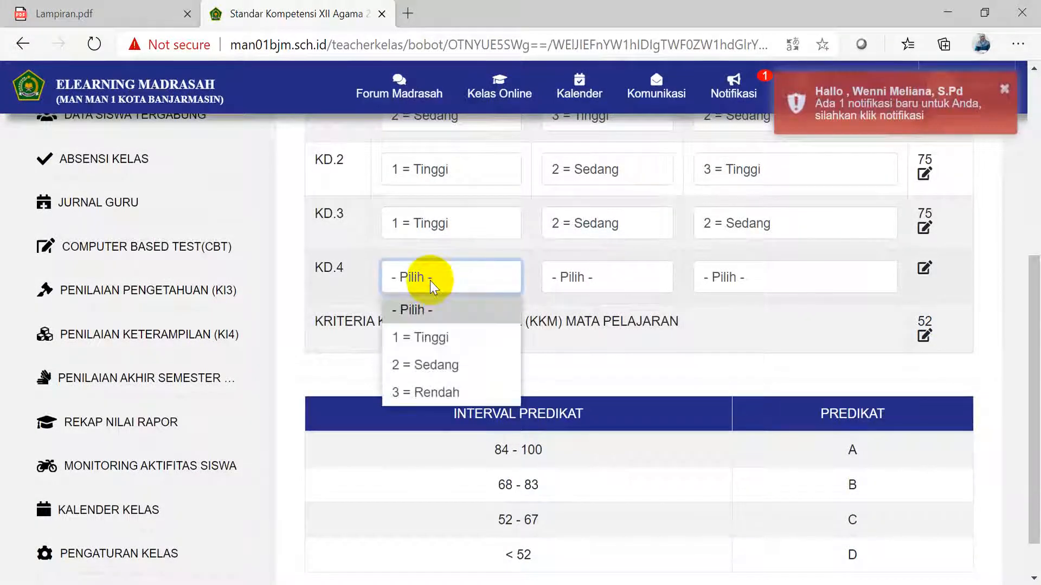
{"action": "left_click", "coordinate": [439, 365]}
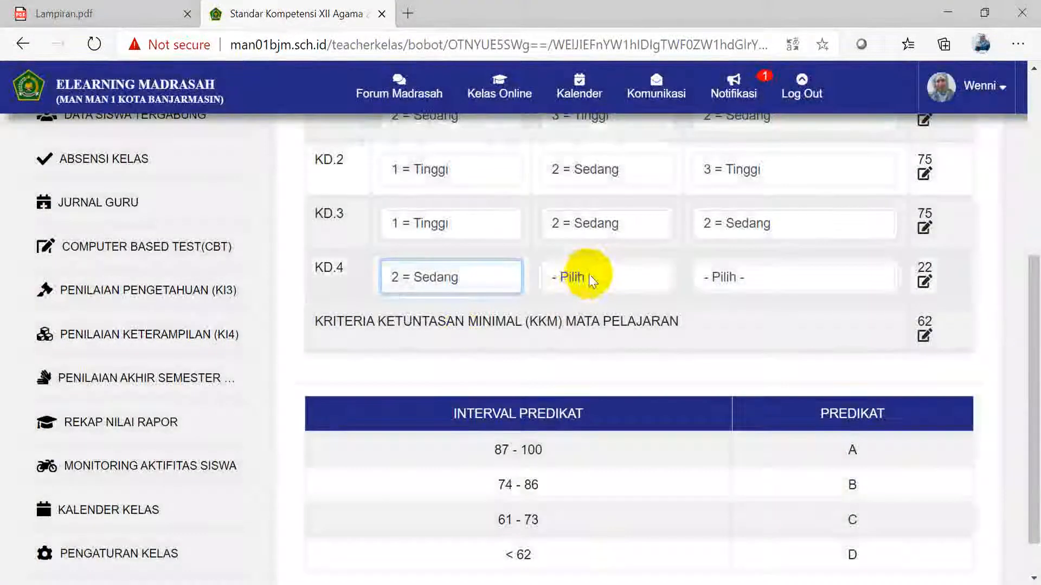
{"action": "left_click", "coordinate": [591, 279]}
{"action": "left_click", "coordinate": [587, 336]}
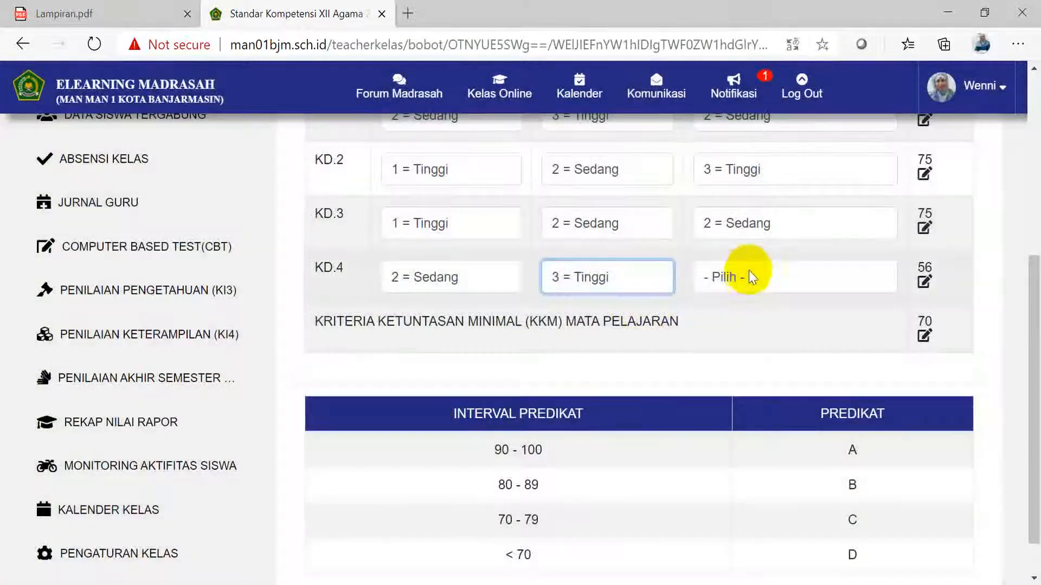
{"action": "left_click", "coordinate": [748, 275]}
{"action": "left_click", "coordinate": [743, 339]}
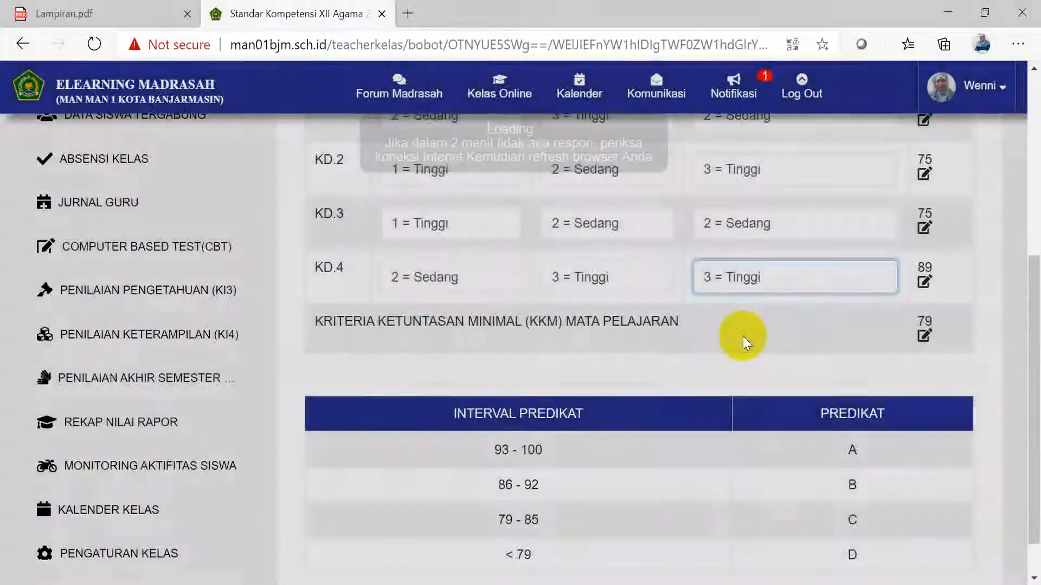
{"action": "left_click", "coordinate": [924, 283]}
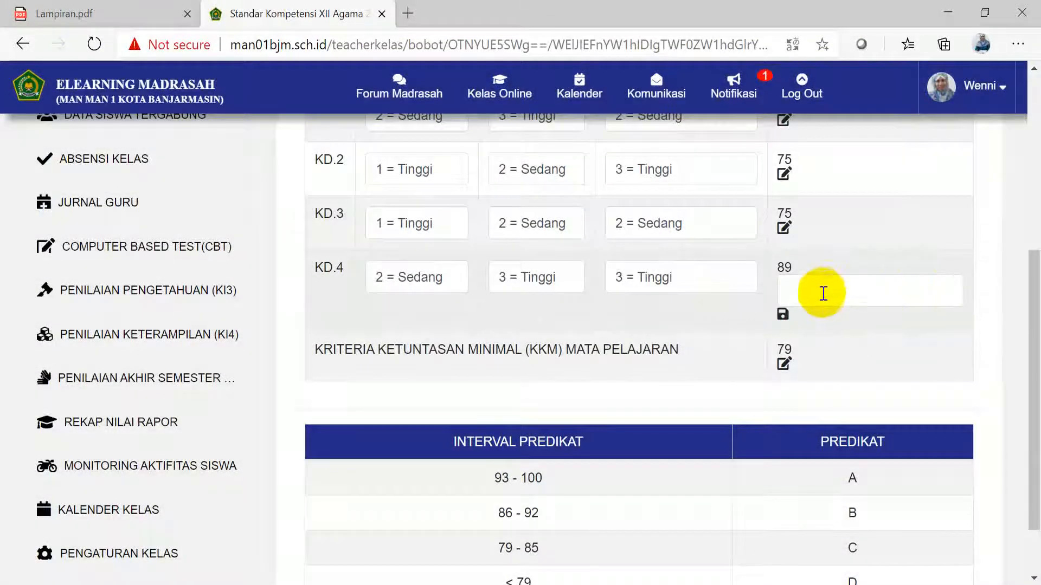
{"action": "type", "text": "75"}
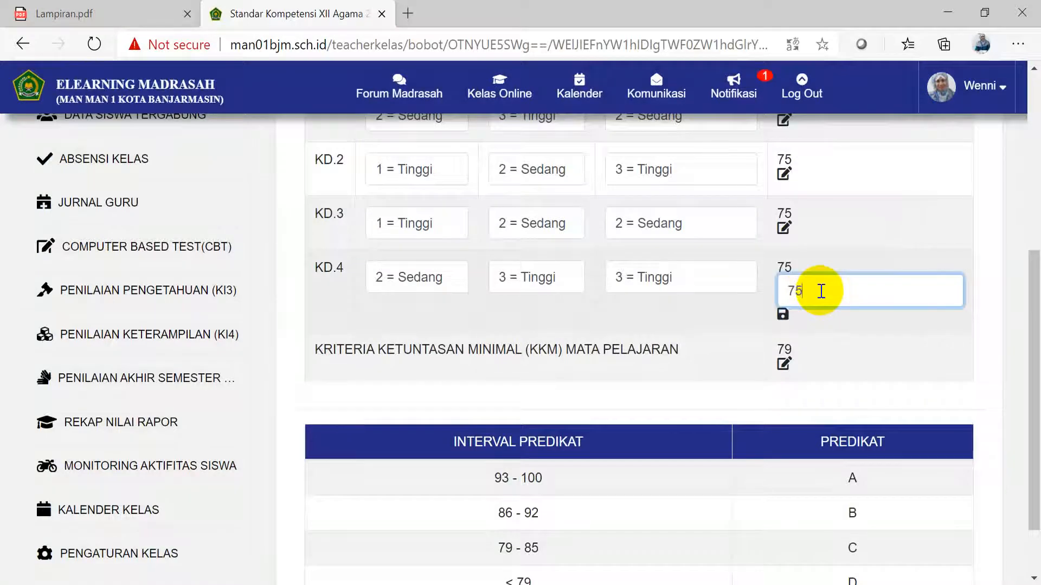
{"action": "left_click", "coordinate": [783, 314]}
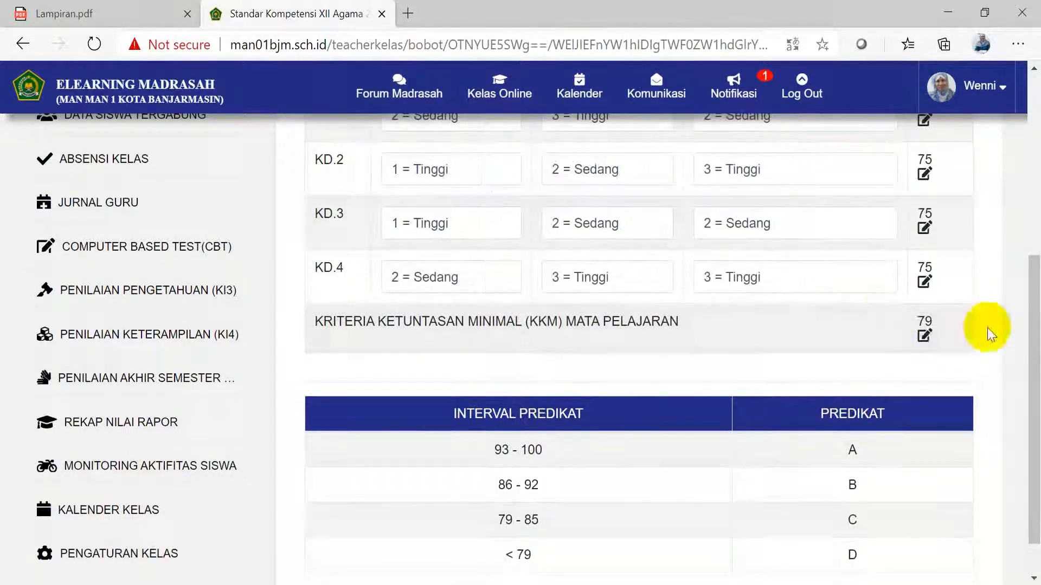
Step: Set the overall Kriteria Ketuntasan Minimal (KKM) Mata Pelajaran to 75 and save it
{"action": "left_click", "coordinate": [923, 332]}
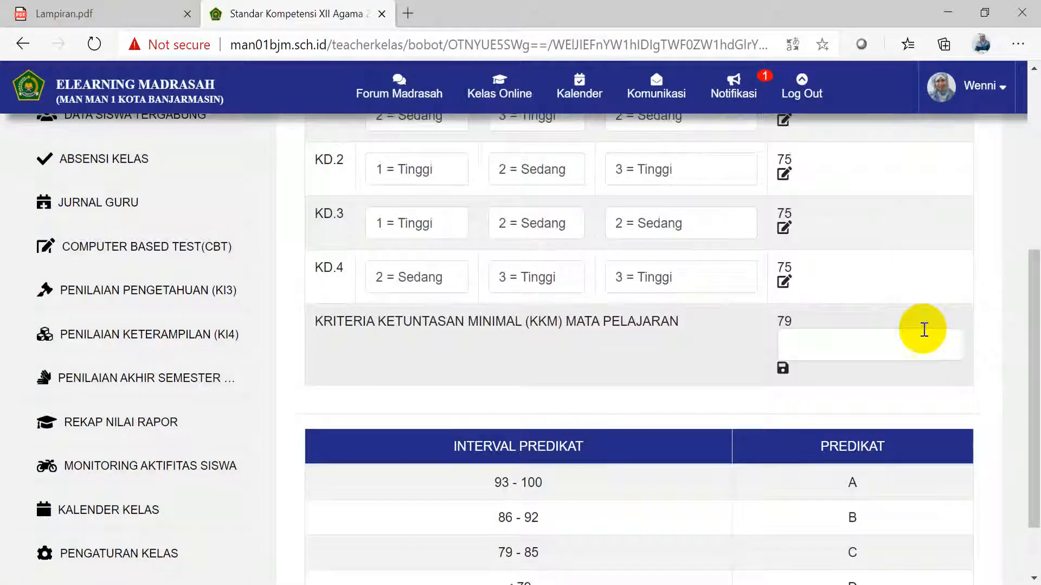
{"action": "left_click", "coordinate": [792, 340]}
{"action": "left_click", "coordinate": [783, 368]}
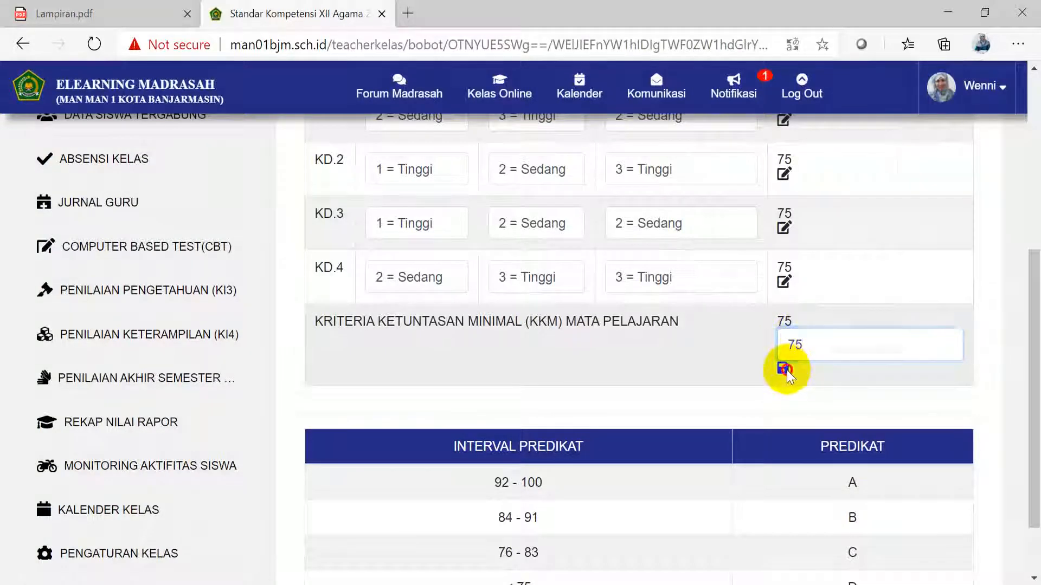
Step: Open the Timeline Kelas page of the XII Agama 2 Matematika Wajib class
{"action": "left_click_drag", "start_coordinate": [1036, 300], "coordinate": [1035, 86]}
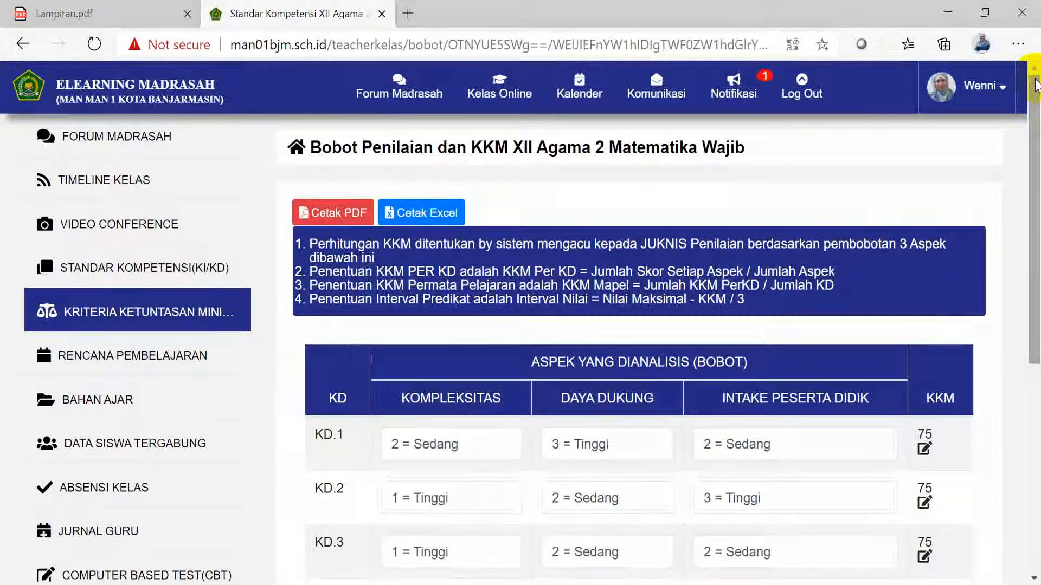
{"action": "left_click", "coordinate": [493, 87]}
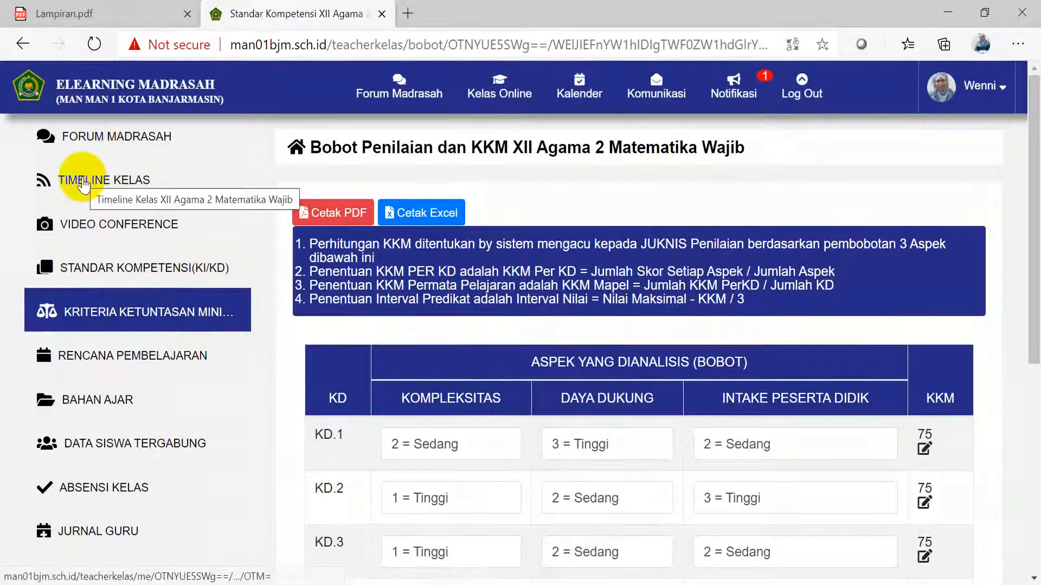
{"action": "left_click", "coordinate": [83, 183]}
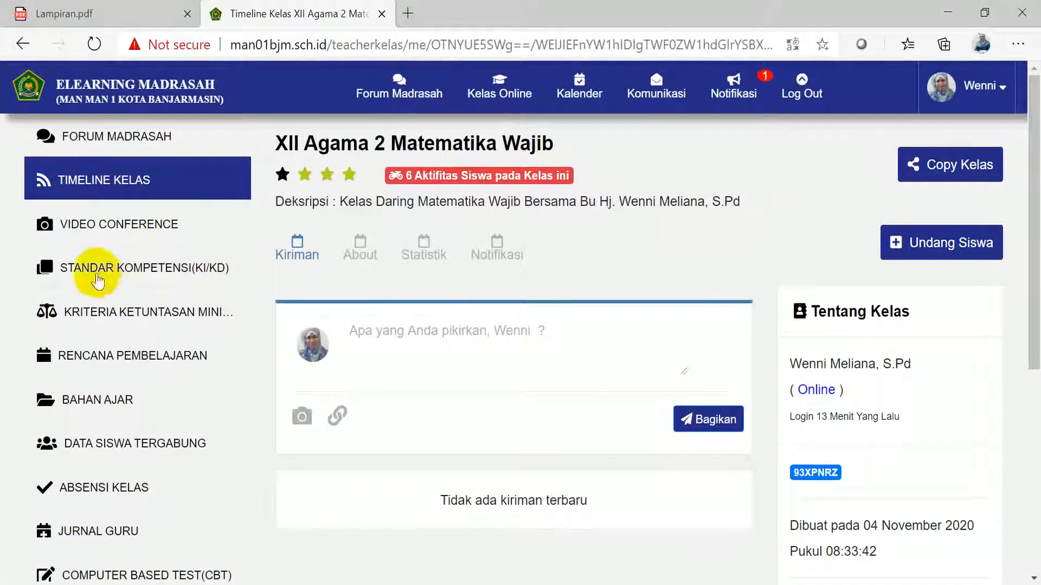
{"action": "mouse_move", "coordinate": [498, 110]}
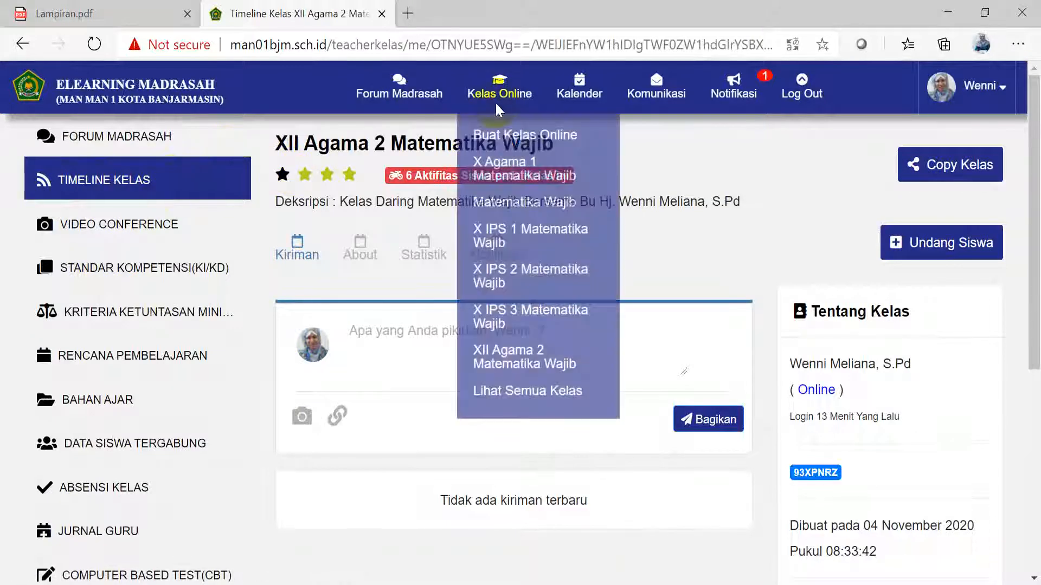
{"action": "left_click", "coordinate": [139, 176]}
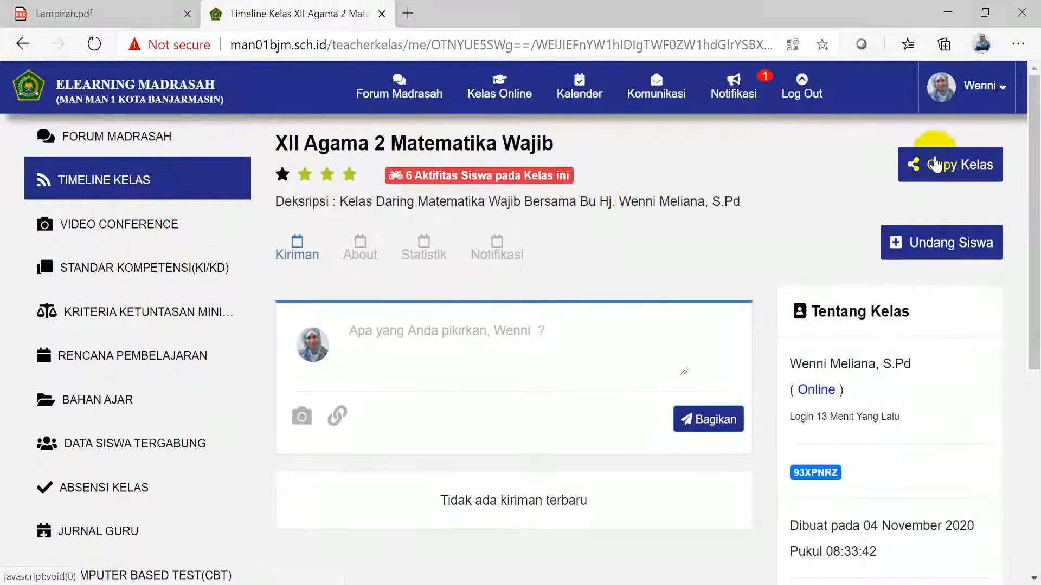
Step: Open the Copy Kelas form for XII Agama 2 Matematika Wajib and review the content to copy and the available target classes
{"action": "left_click", "coordinate": [928, 165]}
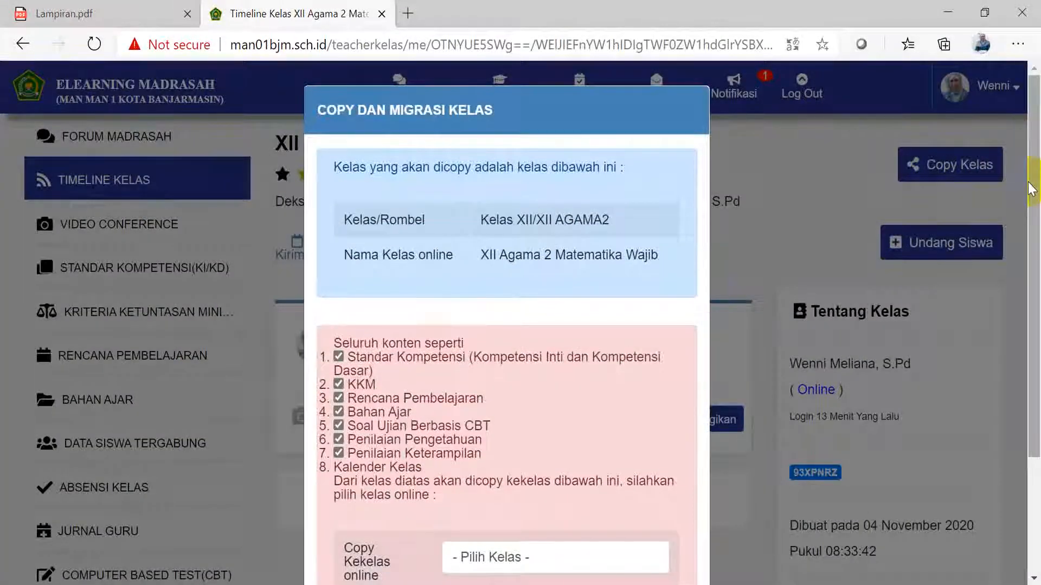
{"action": "left_click_drag", "start_coordinate": [1035, 168], "coordinate": [1036, 245]}
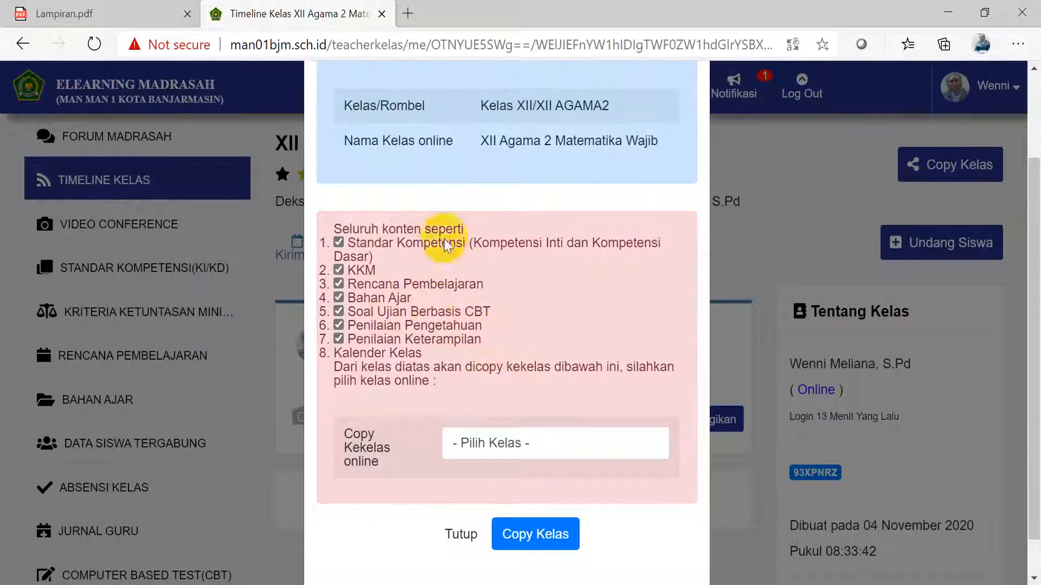
{"action": "left_click", "coordinate": [530, 443]}
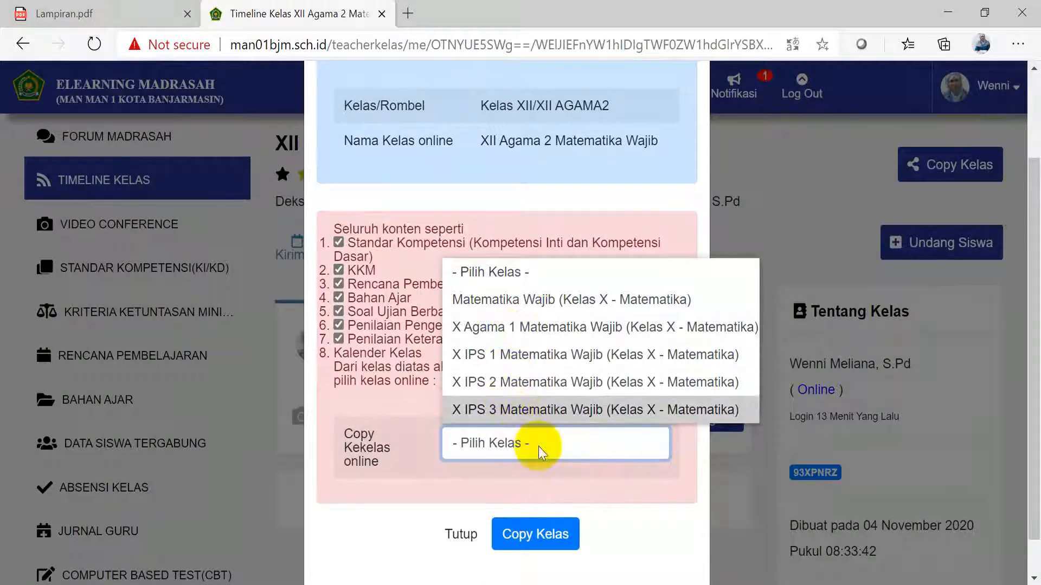
{"action": "left_click", "coordinate": [629, 500]}
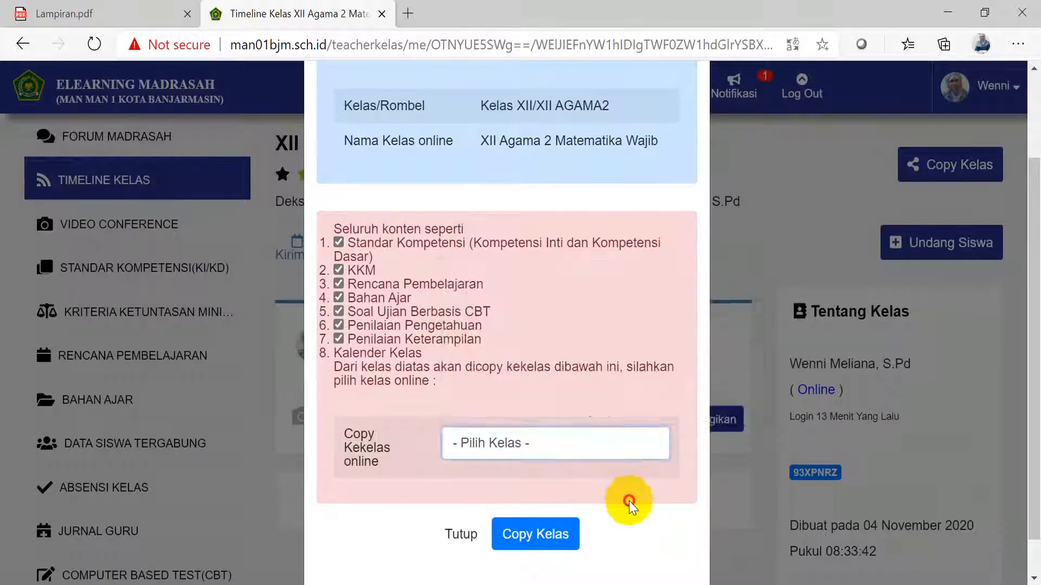